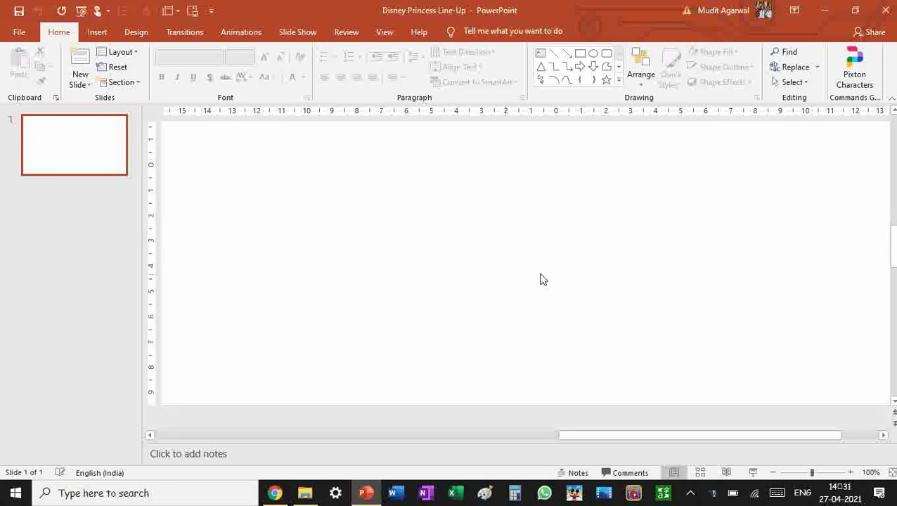
Step: Switch to Chrome, search Google for "Raya" and browse the image results
scroll(642, 285, "up", 2)
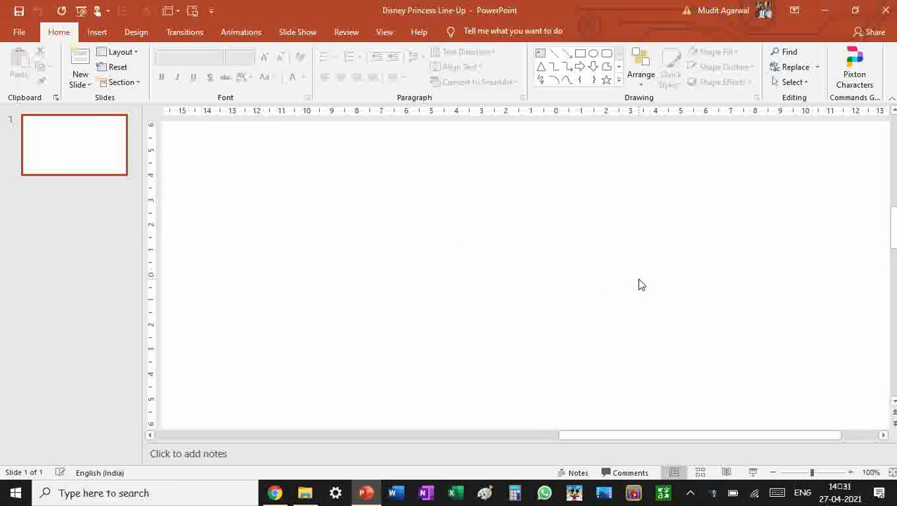
left_click(130, 54)
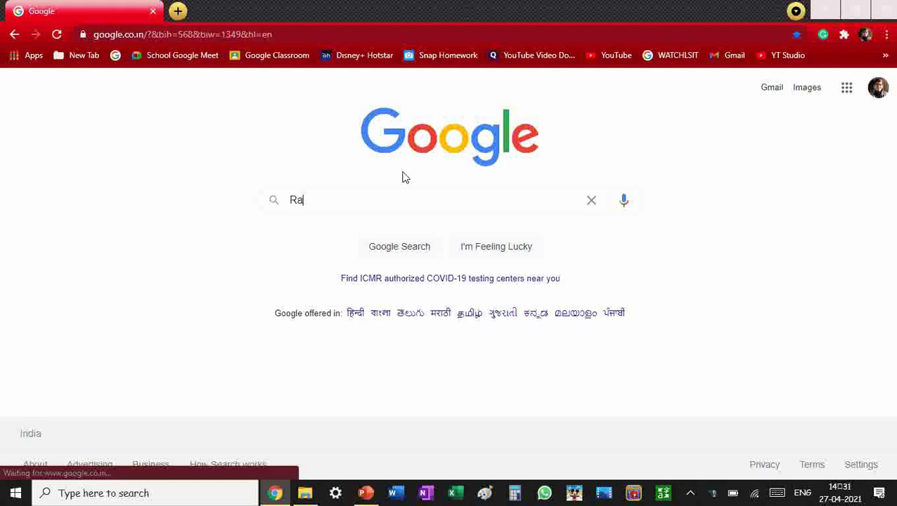
type("Raya")
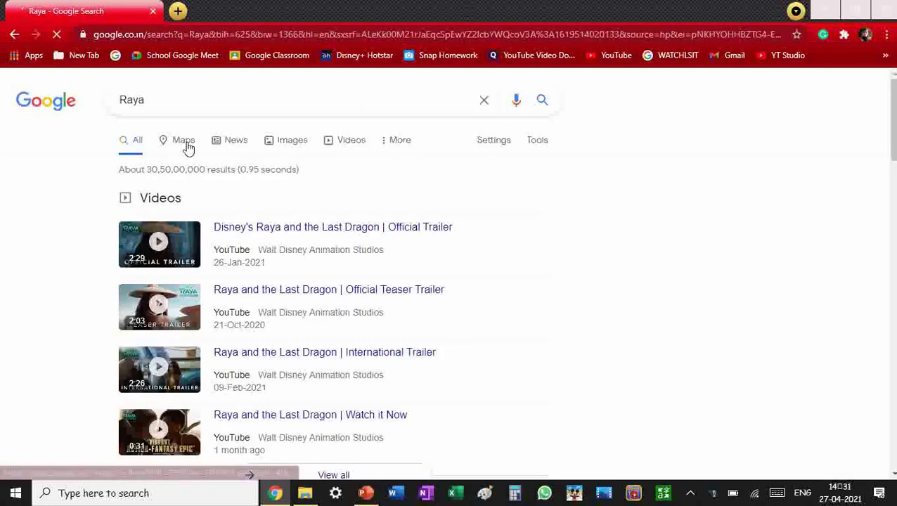
left_click(290, 142)
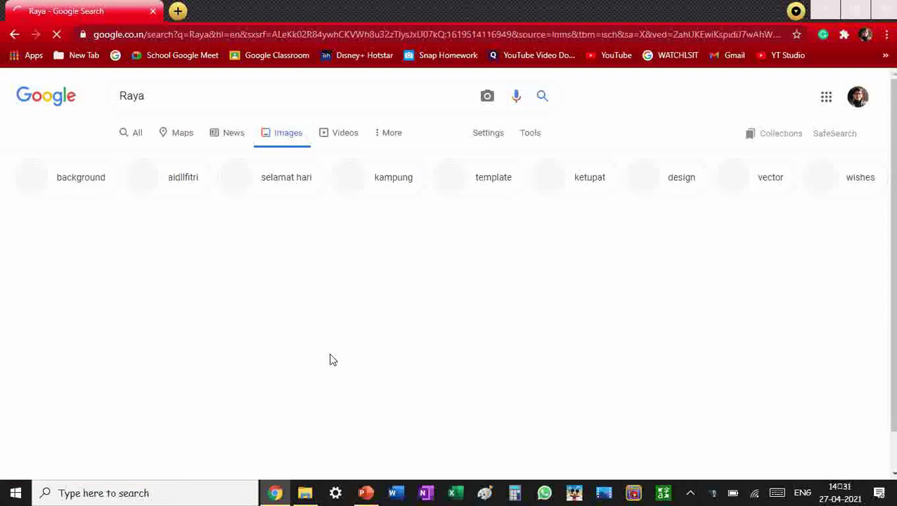
scroll(361, 260, "down", 5)
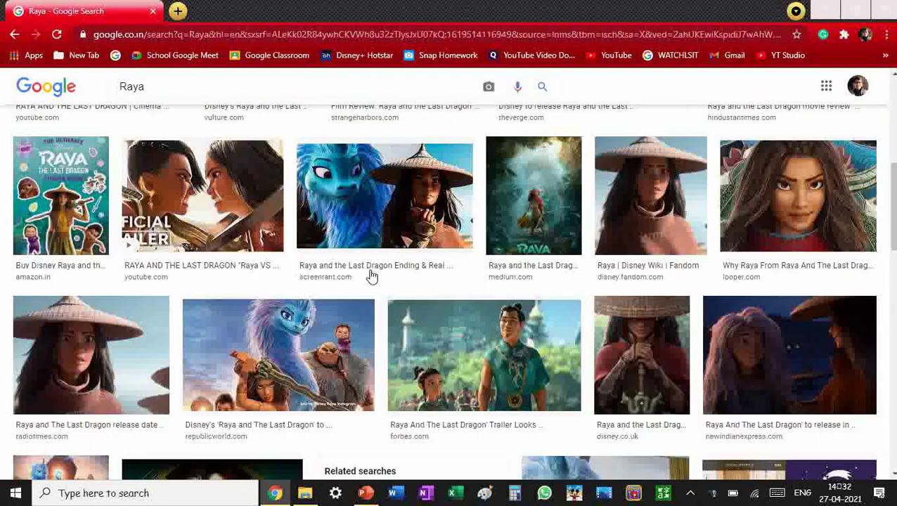
scroll(372, 276, "up", 5)
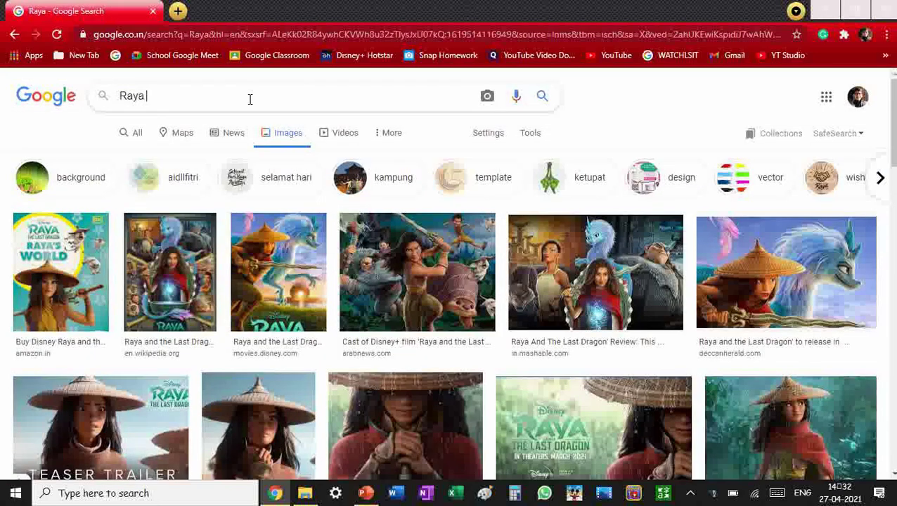
Step: Refine the image search to "Raya princess" and open the full-body Raya picture from the Disney Princess Wiki
type("princess")
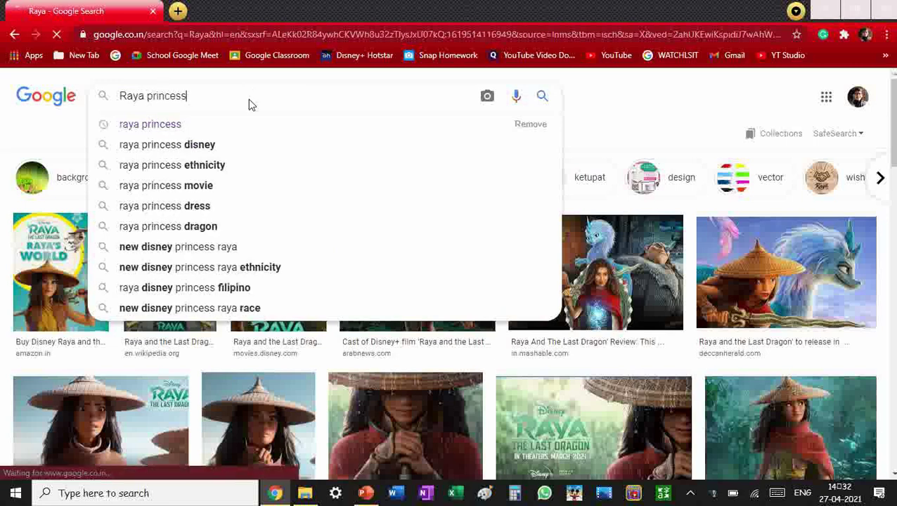
key("Return")
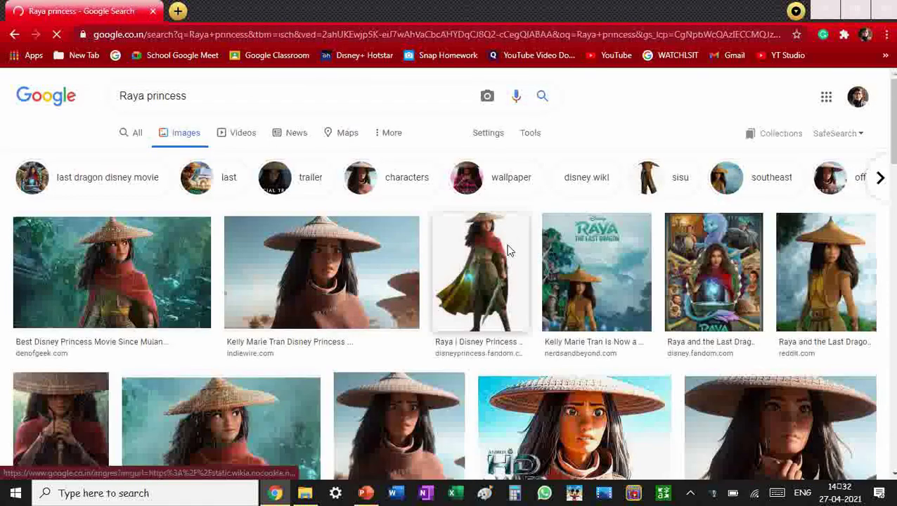
left_click(510, 251)
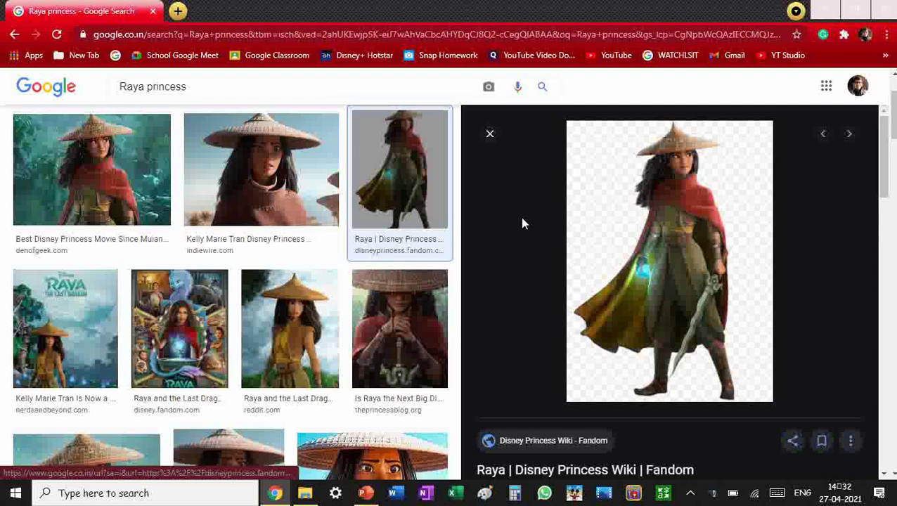
right_click(606, 177)
left_click(681, 334)
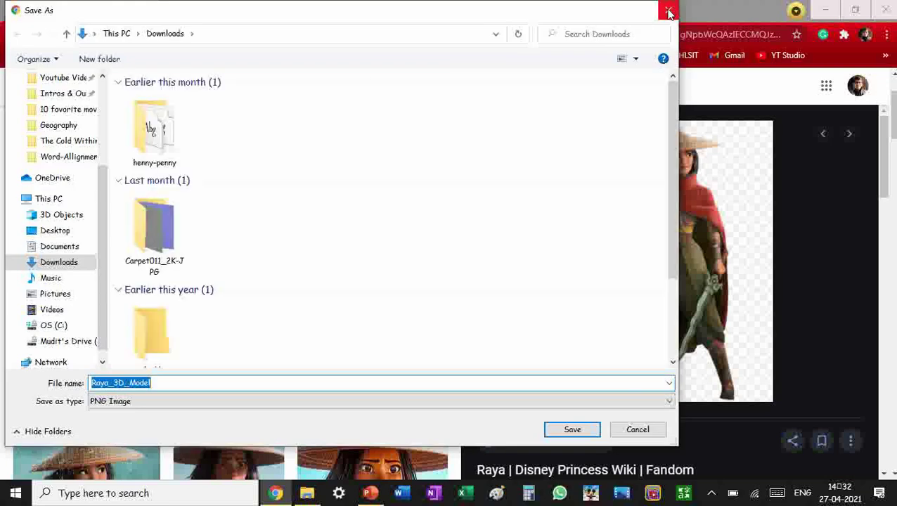
left_click(669, 12)
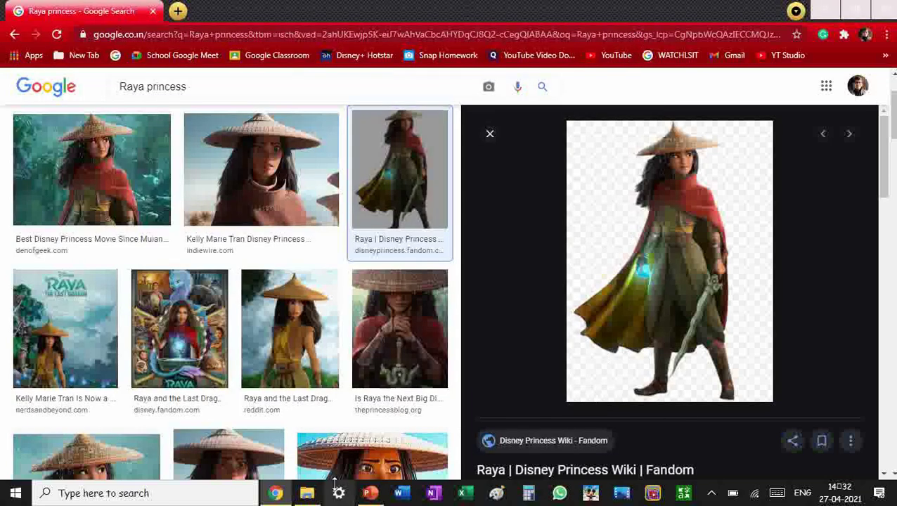
left_click(490, 133)
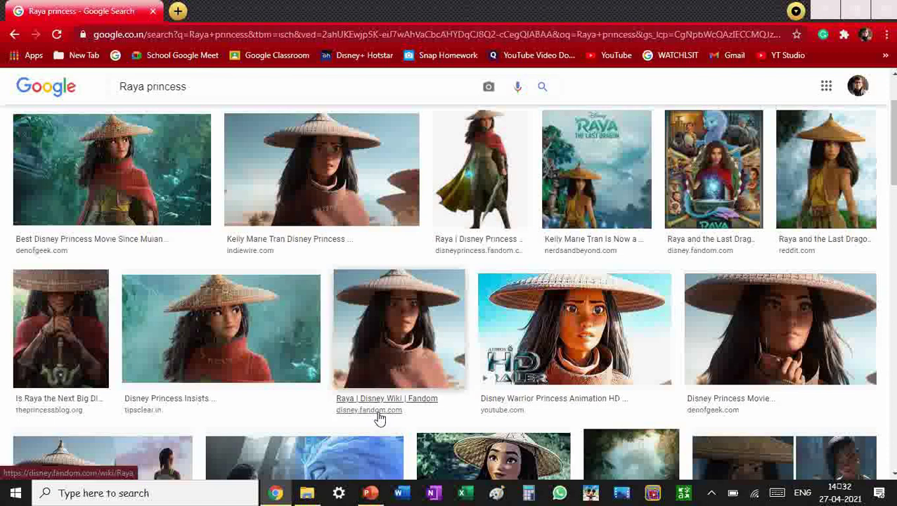
mouse_move(297, 499)
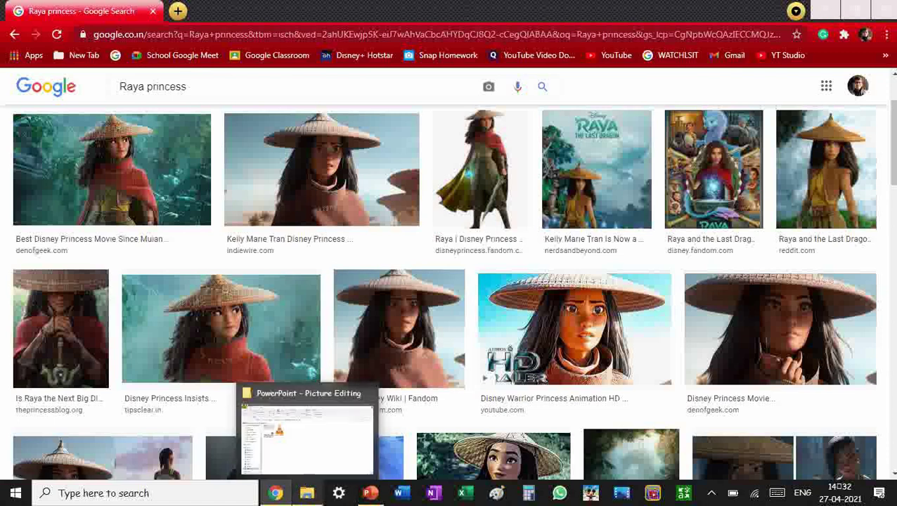
left_click(306, 493)
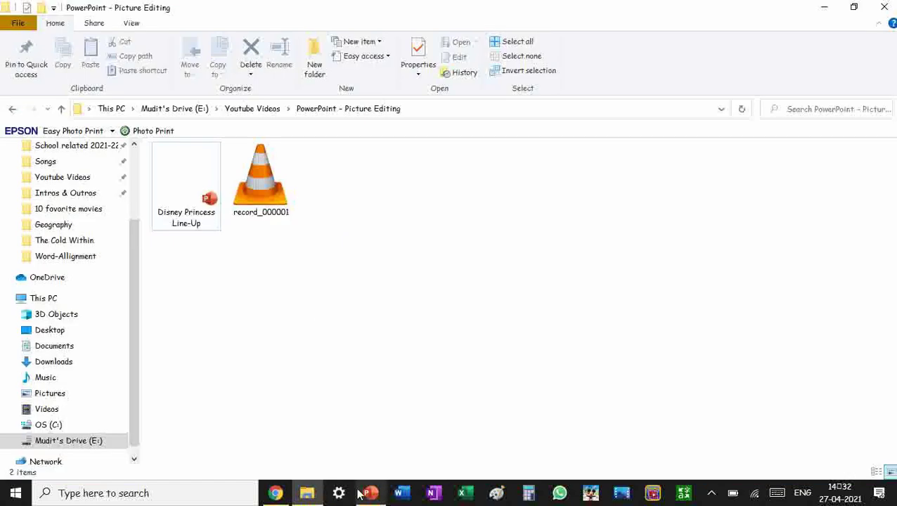
left_click(367, 496)
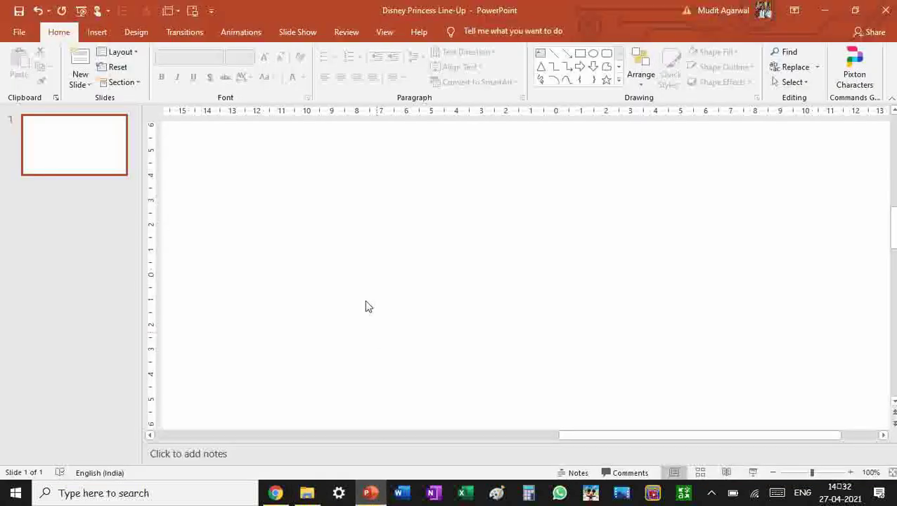
left_click(97, 32)
left_click(106, 81)
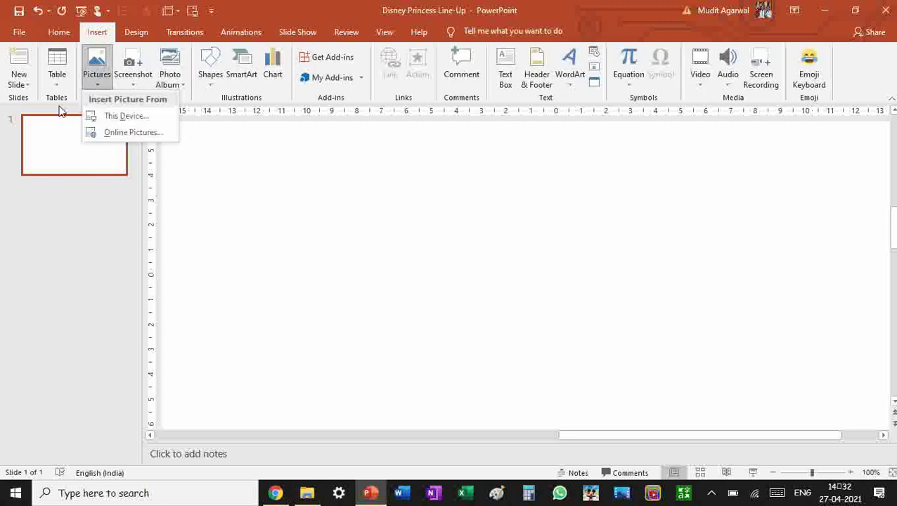
left_click(161, 117)
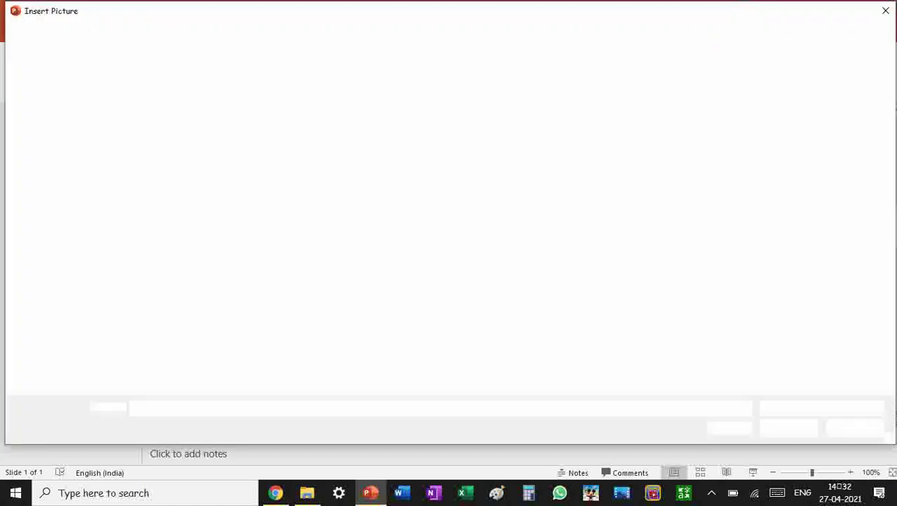
left_click(886, 10)
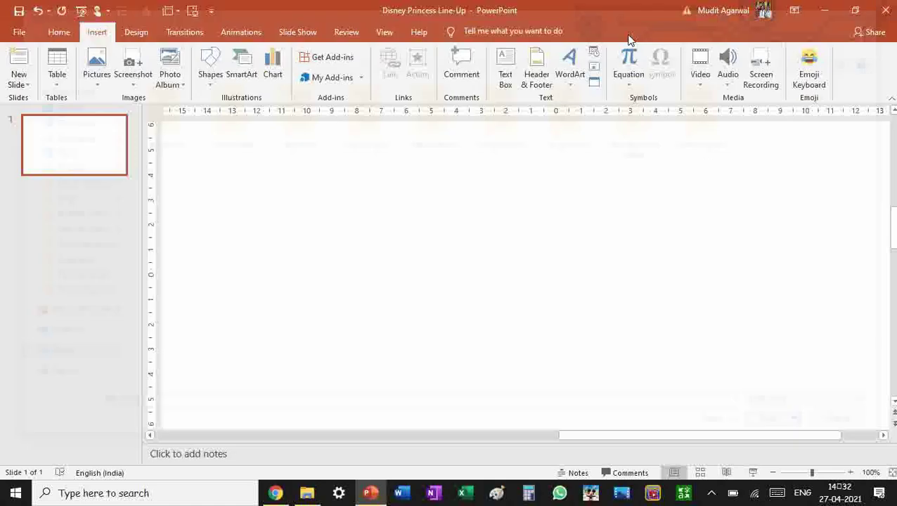
Step: Move the Pocahontas picture from the pile of princesses beside the slide onto the blank slide
left_click(774, 475)
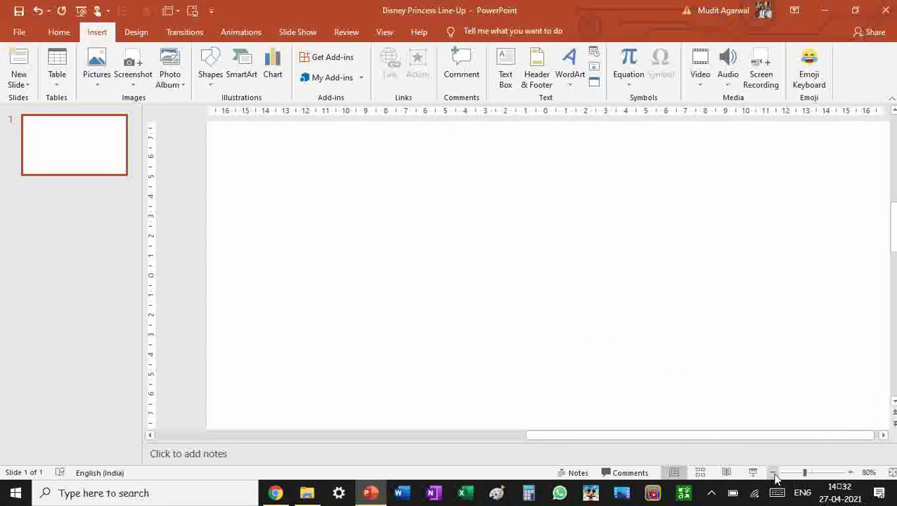
left_click(775, 475)
left_click(774, 475)
left_click(774, 475)
left_click(774, 475)
left_click(775, 475)
left_click(774, 476)
left_click(774, 476)
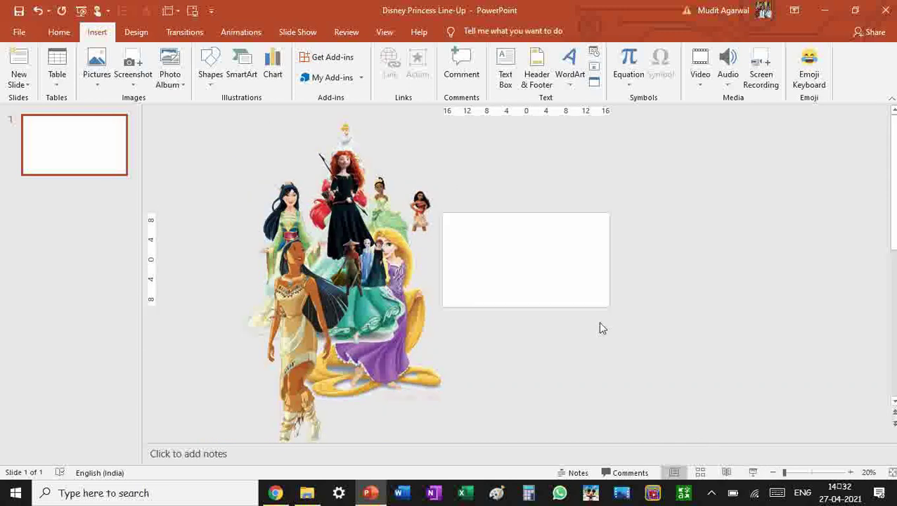
left_click_drag(294, 354, 547, 271)
Step: Reopen the full-body Raya image preview in Chrome for reference and switch back to PowerPoint
key("alt+Tab")
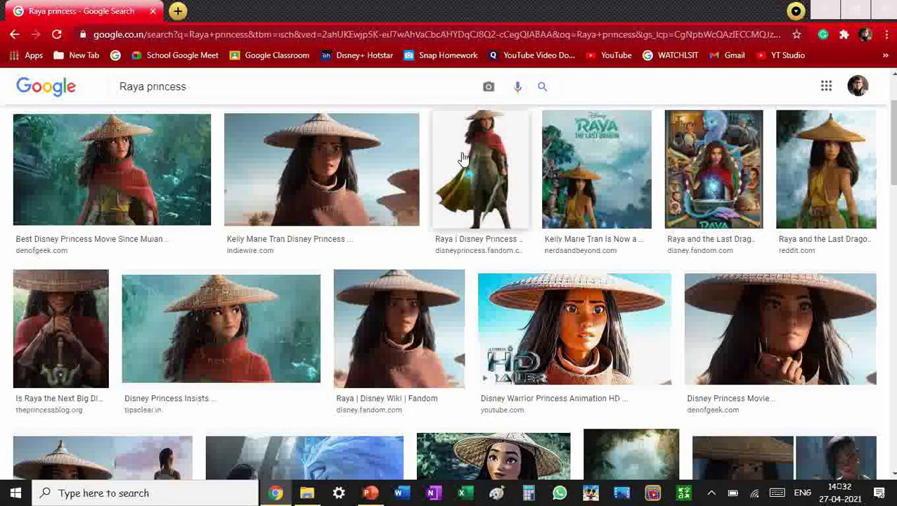
left_click(520, 179)
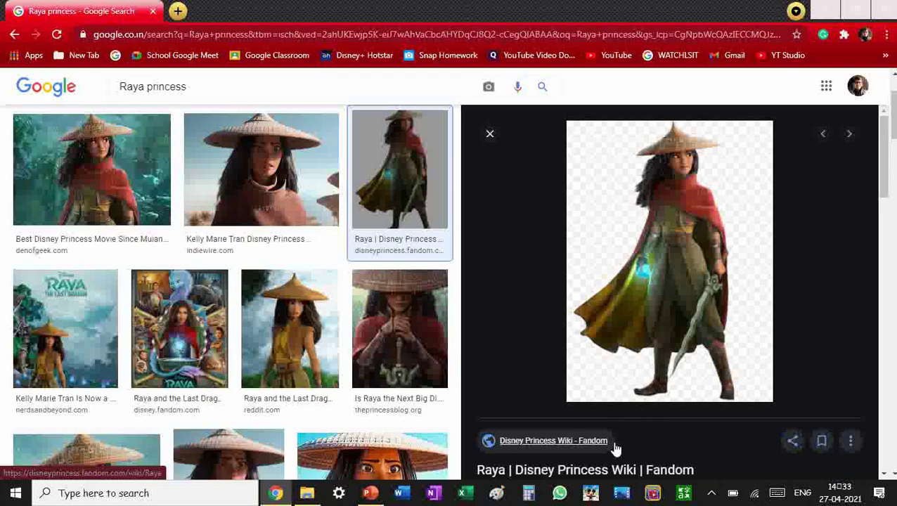
left_click(370, 493)
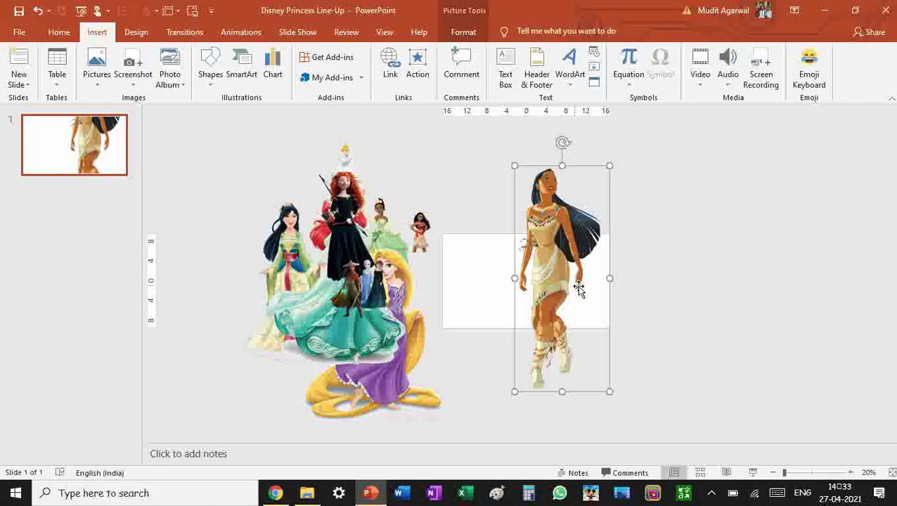
Step: Scale the Pocahontas picture down to about half its size and move it back onto the pile beside the slide
left_click_drag(575, 286, 528, 273)
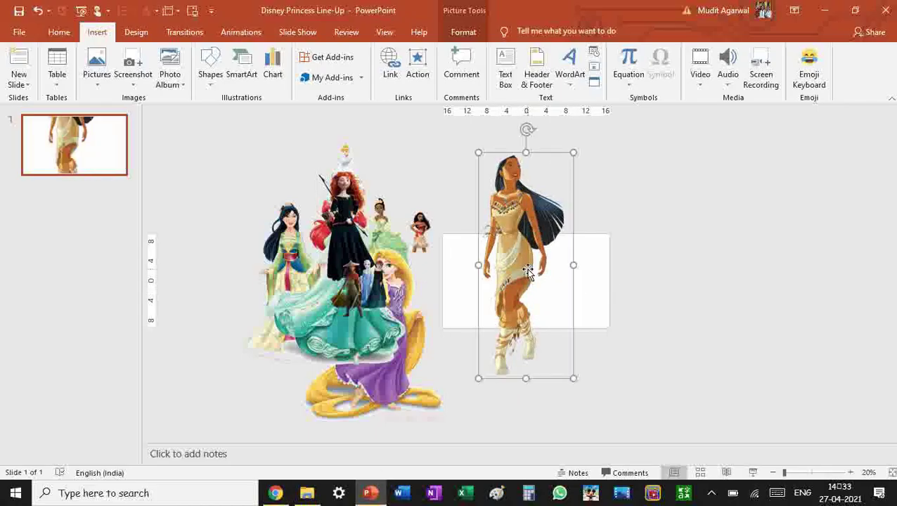
left_click_drag(575, 153, 527, 258)
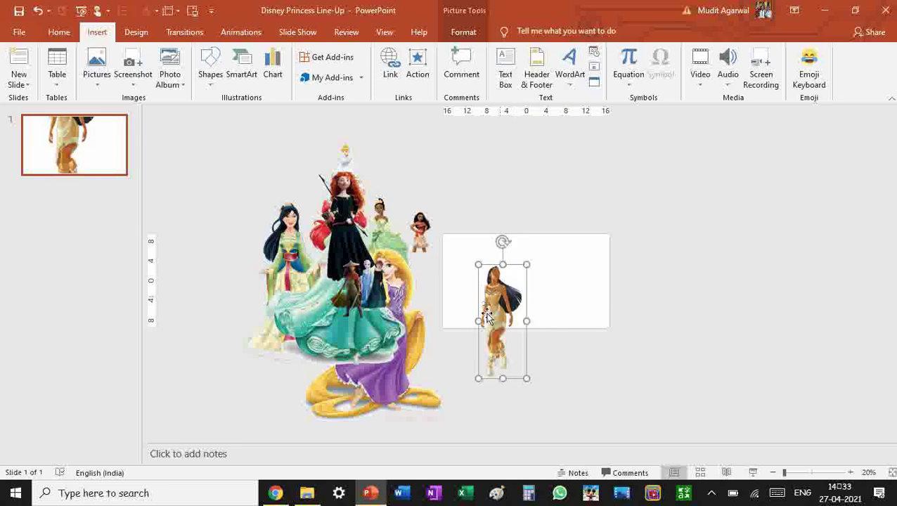
left_click_drag(501, 330, 290, 337)
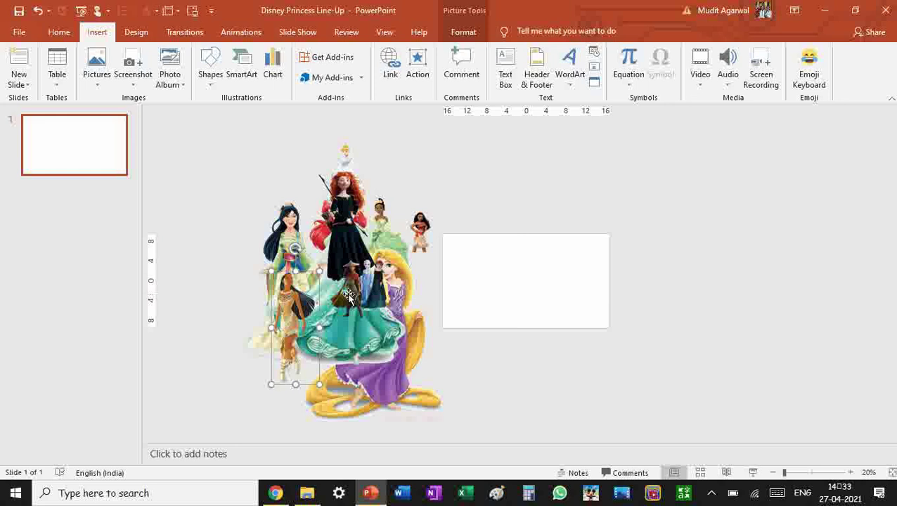
Step: Move the Raya picture out of the pile and place it near the centre of the slide
left_click_drag(348, 295, 520, 296)
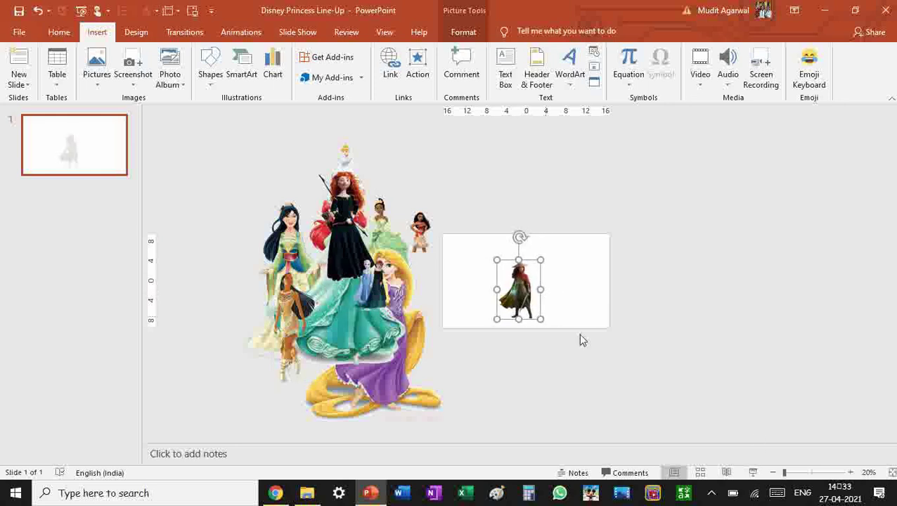
left_click(851, 472)
left_click(851, 472)
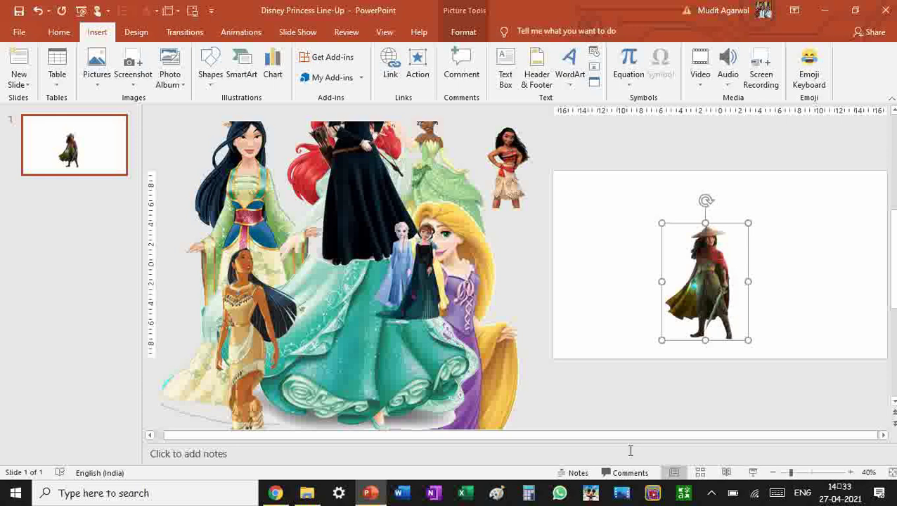
mouse_move(722, 307)
left_mouse_down()
mouse_move(742, 308)
mouse_move(732, 304)
left_mouse_up()
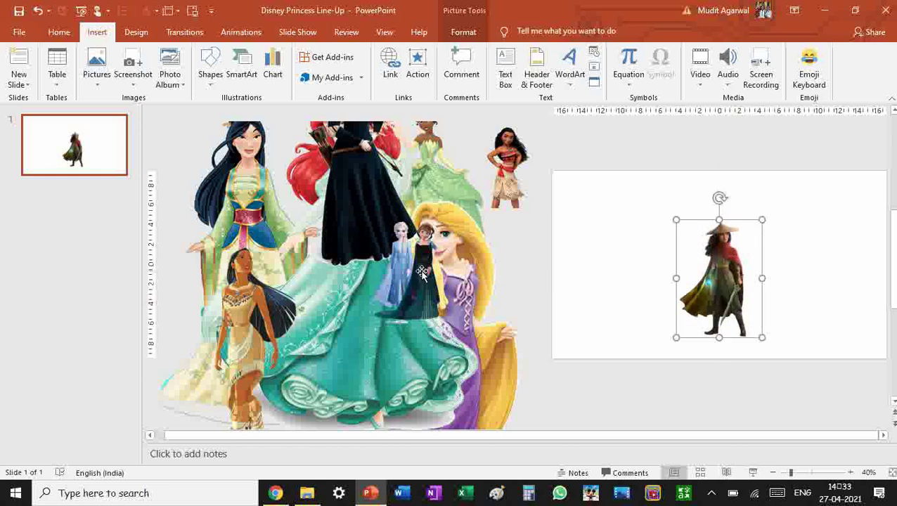
Step: Place the Elsa picture to the right of Raya and the Anna picture to her left on the slide
left_click_drag(422, 274, 390, 291)
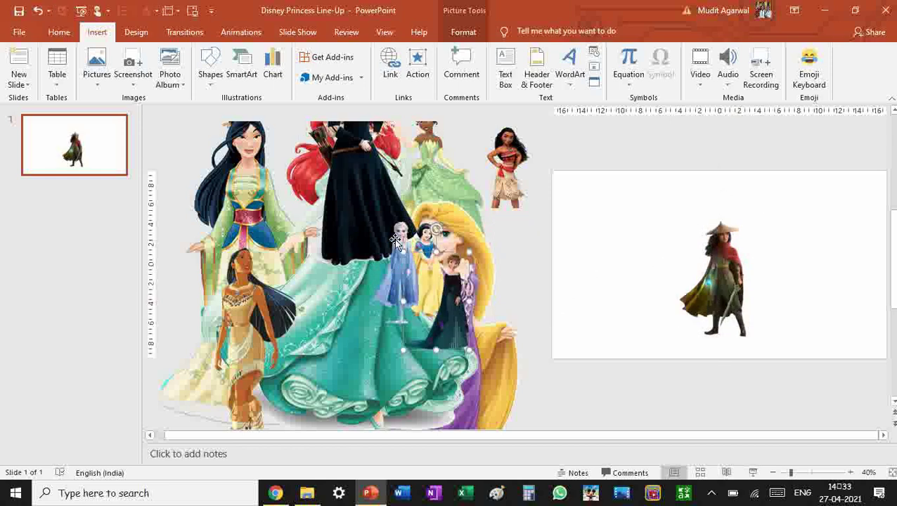
left_click_drag(395, 240, 747, 242)
left_click_drag(454, 301, 690, 270)
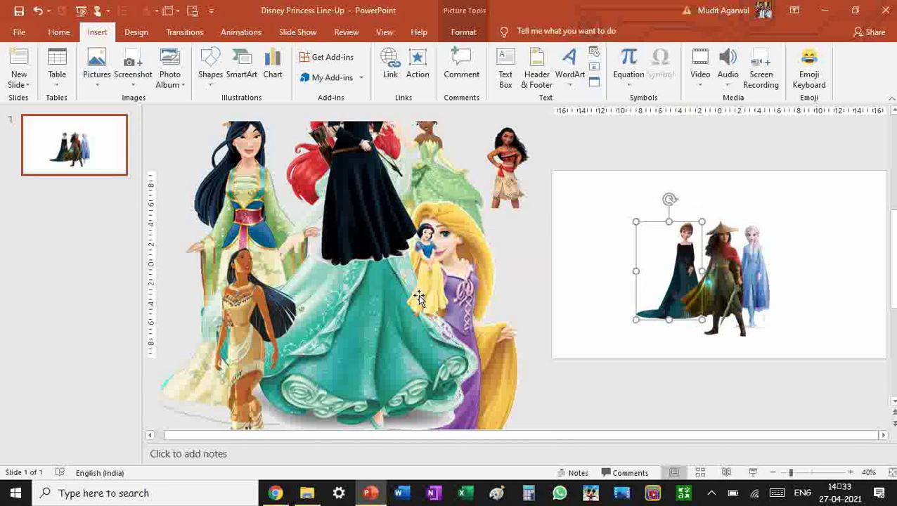
Step: Move Merida out of the pile to the slide's left edge and place Snow White to the right of Elsa
left_click_drag(419, 298, 492, 272)
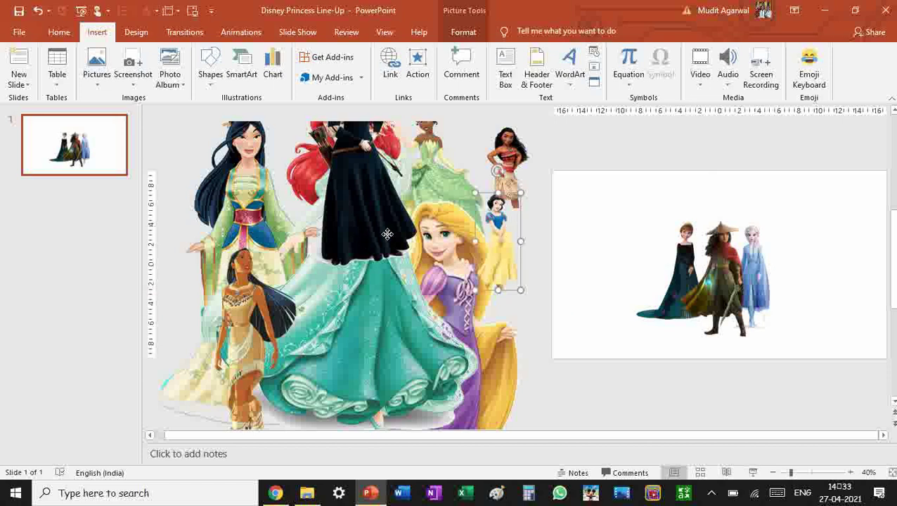
left_click_drag(387, 234, 575, 320)
left_click_drag(366, 346, 394, 331)
left_click_drag(517, 315, 373, 326)
key("ctrl+z")
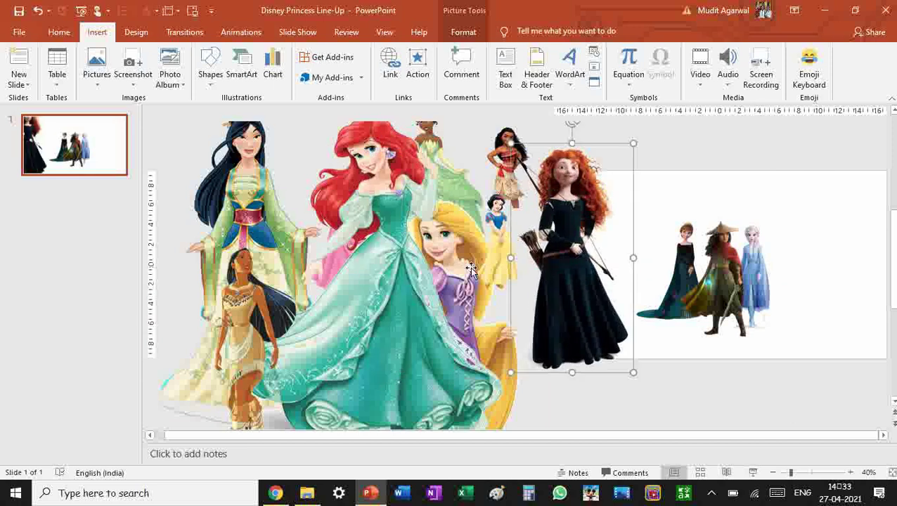
left_click_drag(500, 251, 776, 273)
Step: Scale the Merida picture down to about 9.9 cm high and set it back at the slide's left edge
left_click(609, 205)
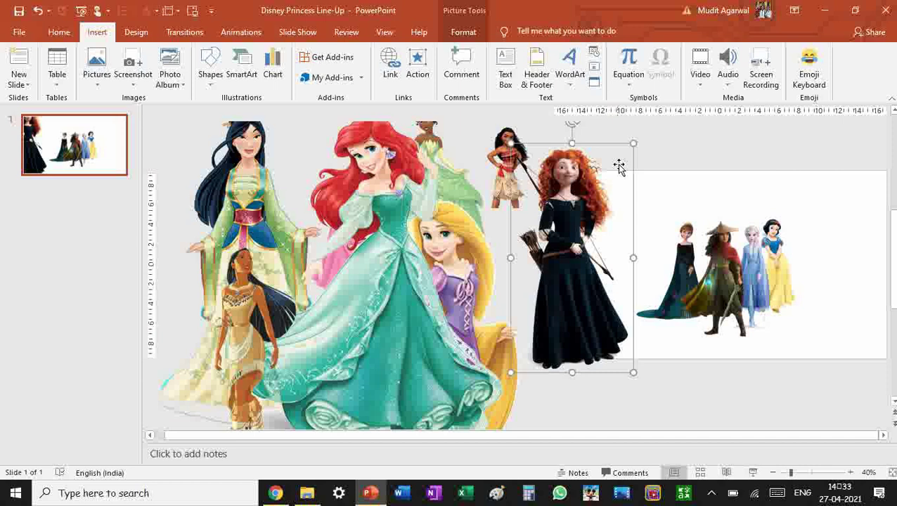
left_click_drag(635, 147, 581, 254)
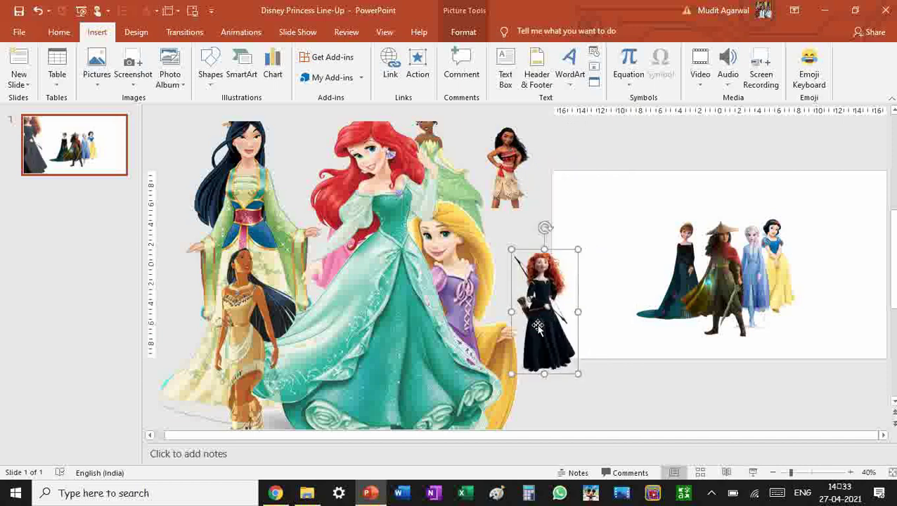
left_click_drag(537, 329, 650, 288)
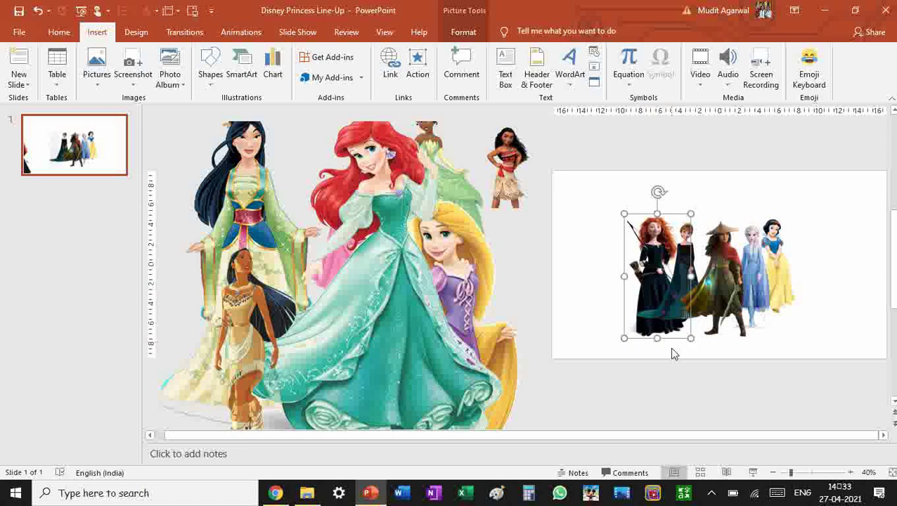
left_click_drag(627, 337, 660, 287)
left_click(658, 216)
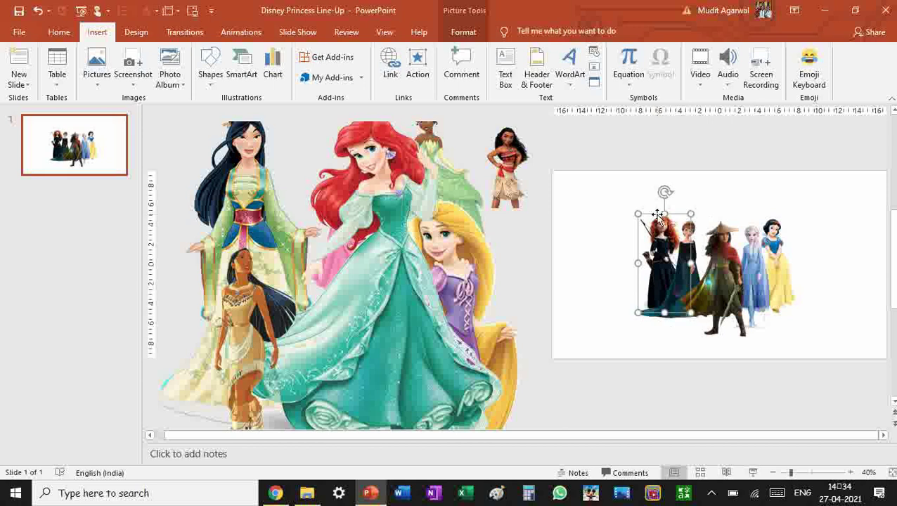
left_click_drag(653, 214, 559, 216)
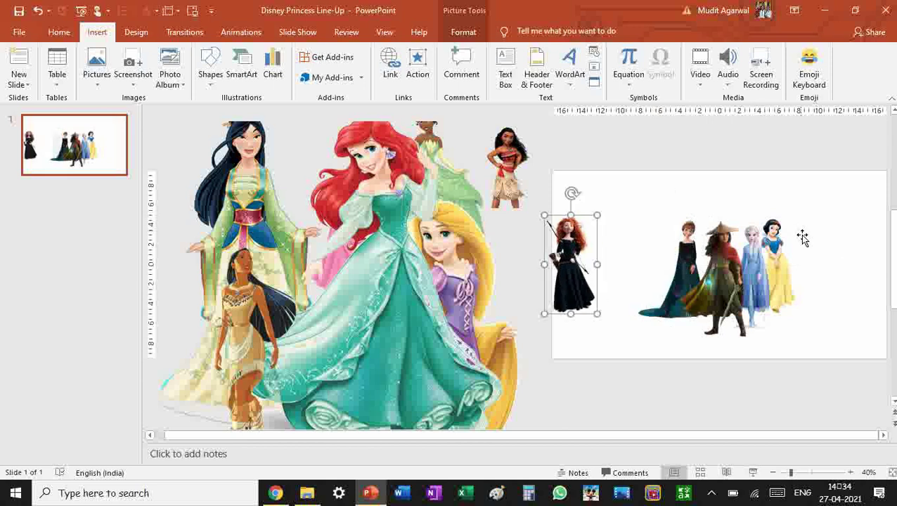
Step: Send the Elsa picture backward one level and move Snow White to the left of Anna
left_click_drag(776, 250, 689, 243)
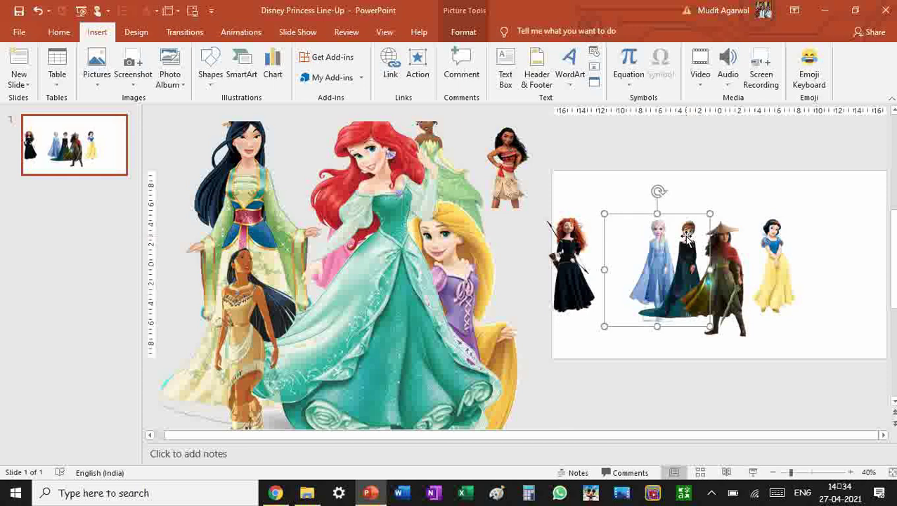
key("Escape")
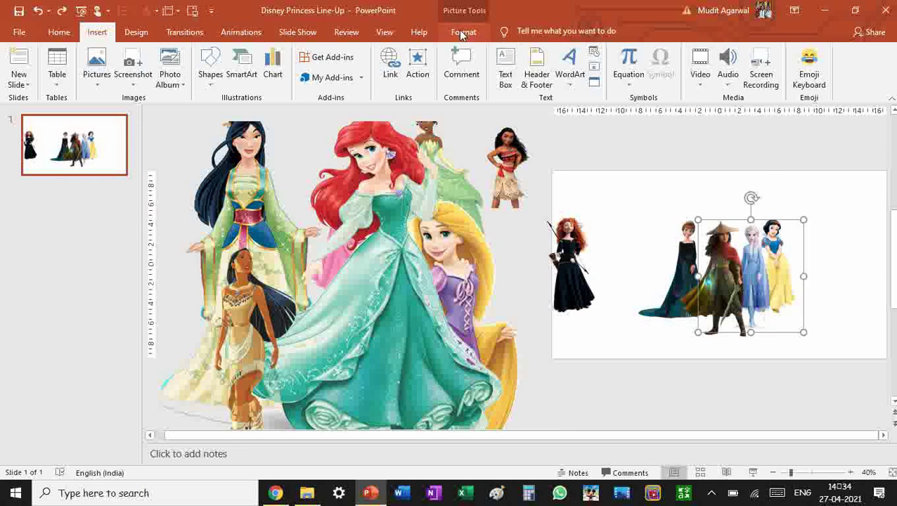
left_click(458, 31)
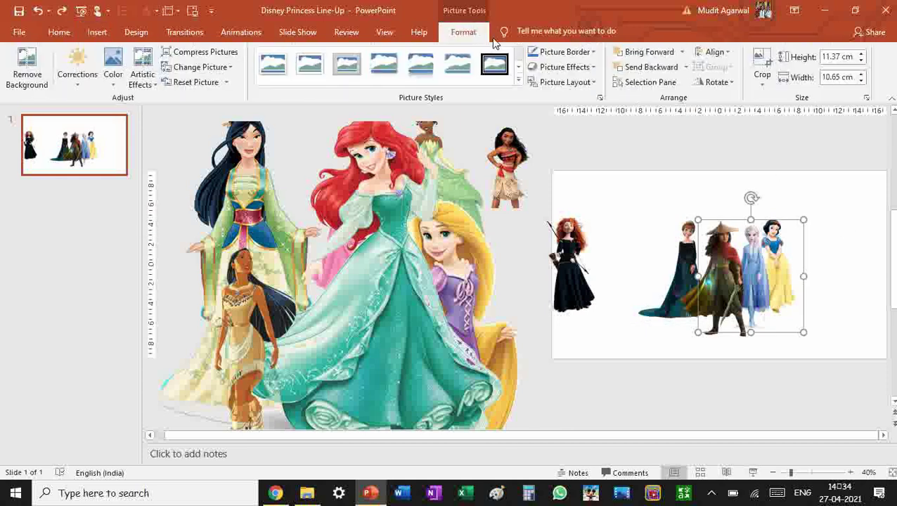
left_click(653, 68)
left_click_drag(783, 260, 671, 260)
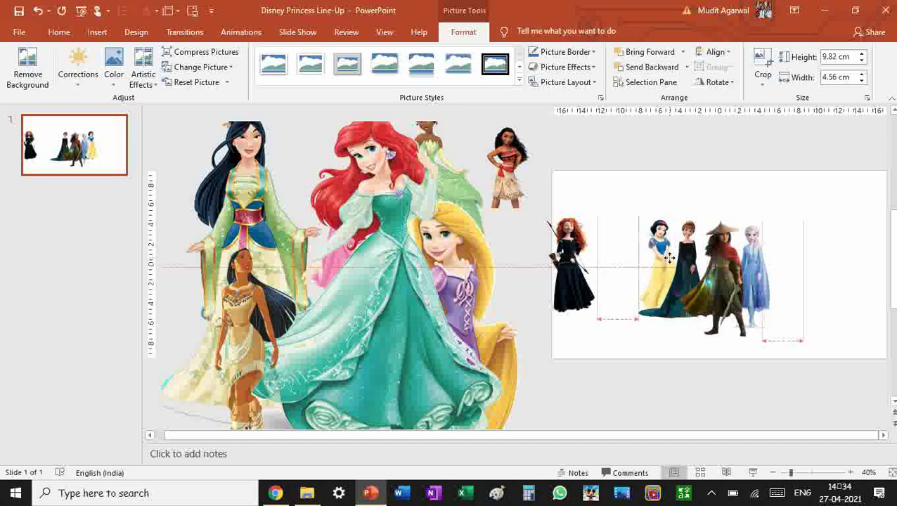
Step: Place Merida to the right of Elsa and tighten the spacing between Merida, Elsa and Raya
left_click_drag(595, 273, 829, 261)
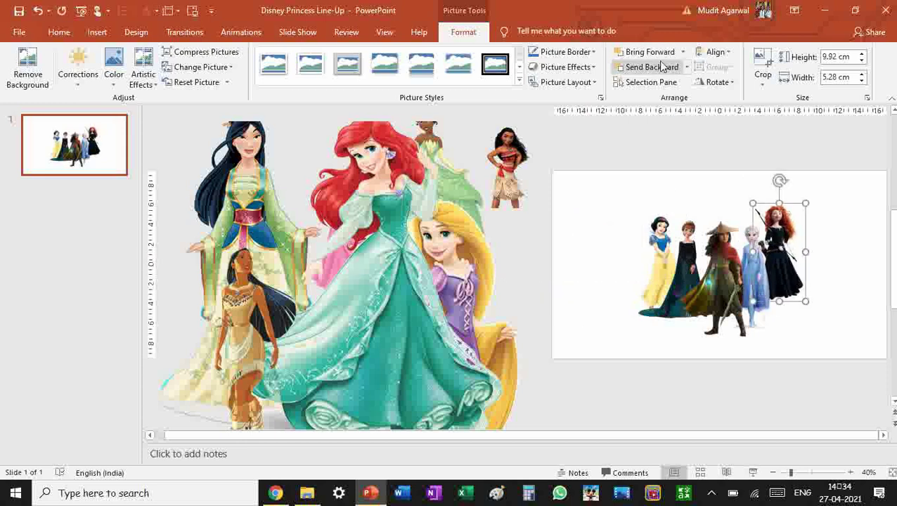
left_click(788, 266)
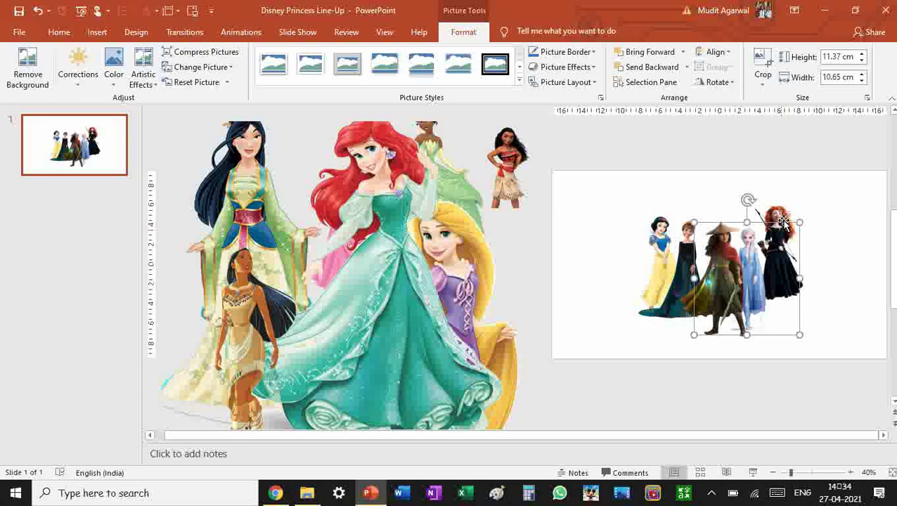
left_click_drag(783, 222, 773, 224)
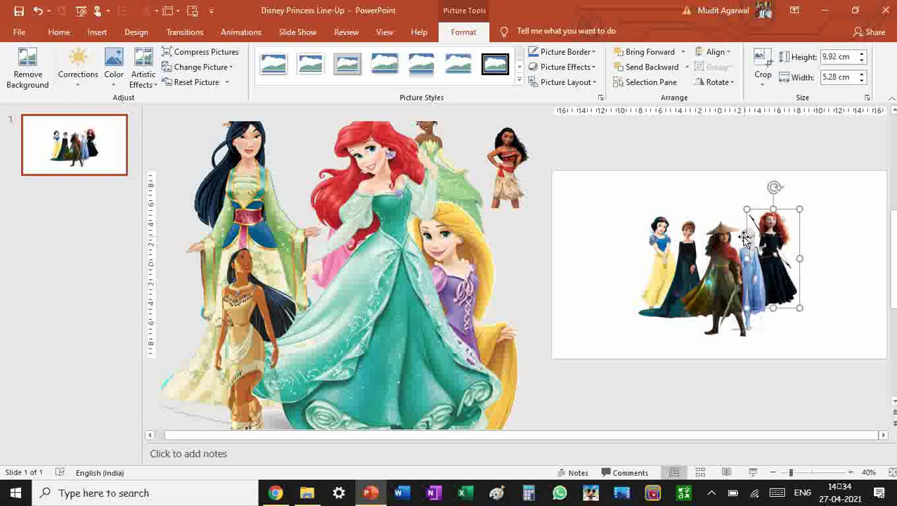
left_click(743, 237)
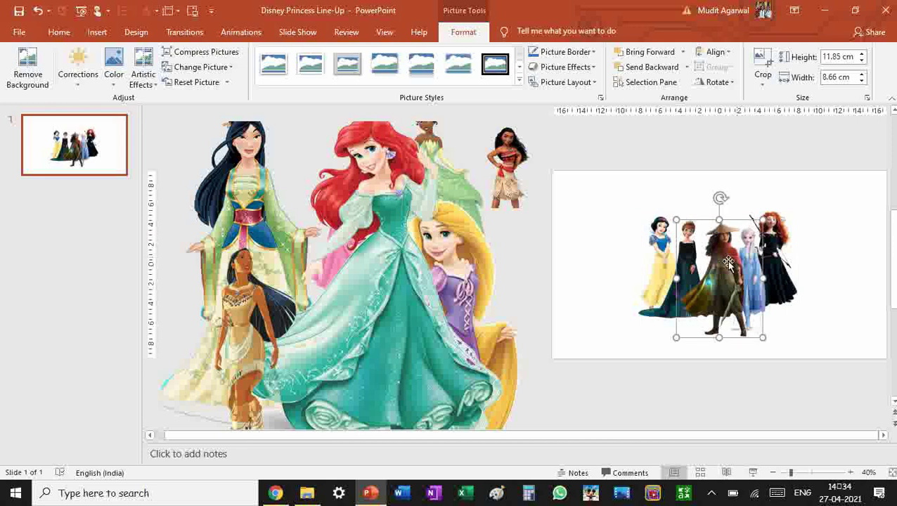
Step: Nudge Anna and Snow White closer to Raya and lower Merida to Snow White's level
left_click_drag(654, 317, 658, 318)
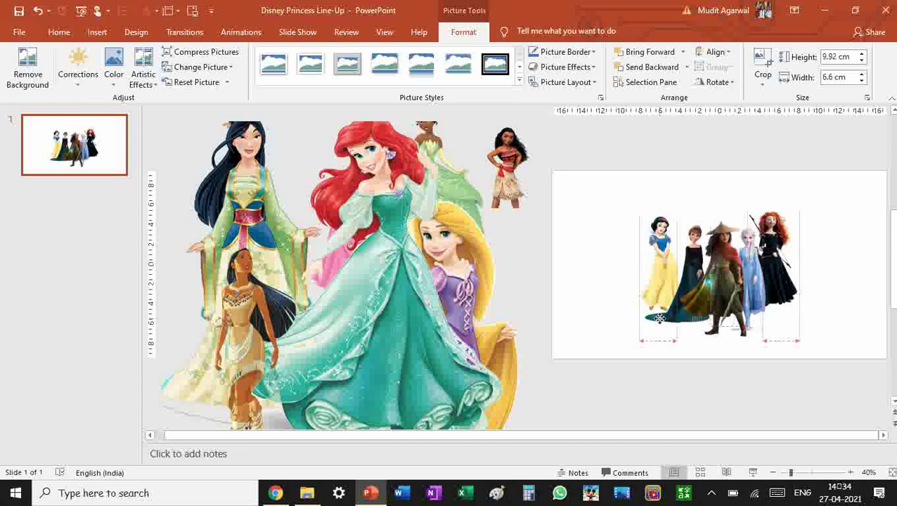
left_click_drag(659, 220, 663, 224)
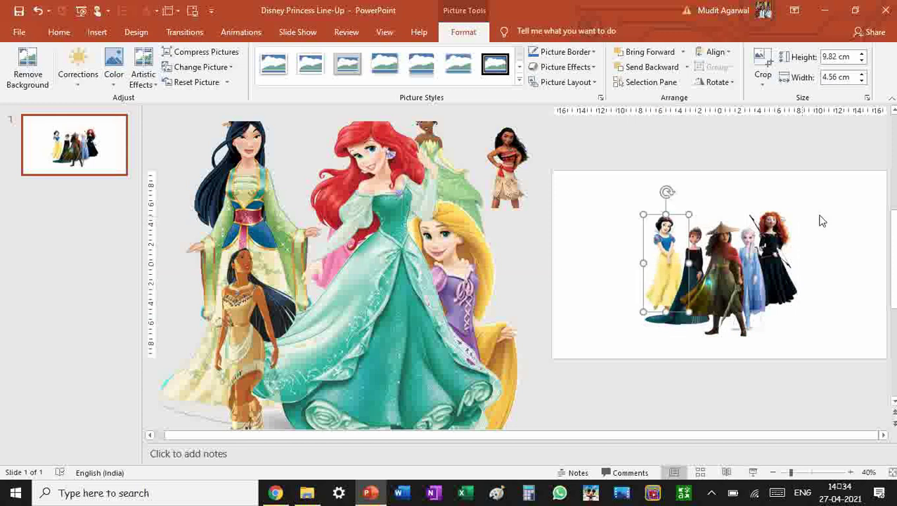
left_click(787, 221)
left_click_drag(783, 219, 788, 219)
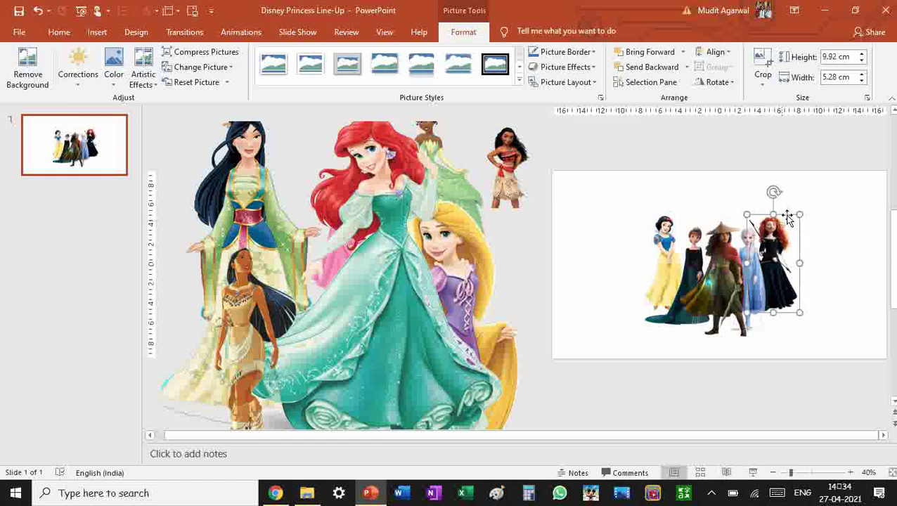
left_click(795, 149)
Step: Scale the Ariel picture in the pile down to about 21.9 cm high and 17.7 cm wide
left_click(413, 337)
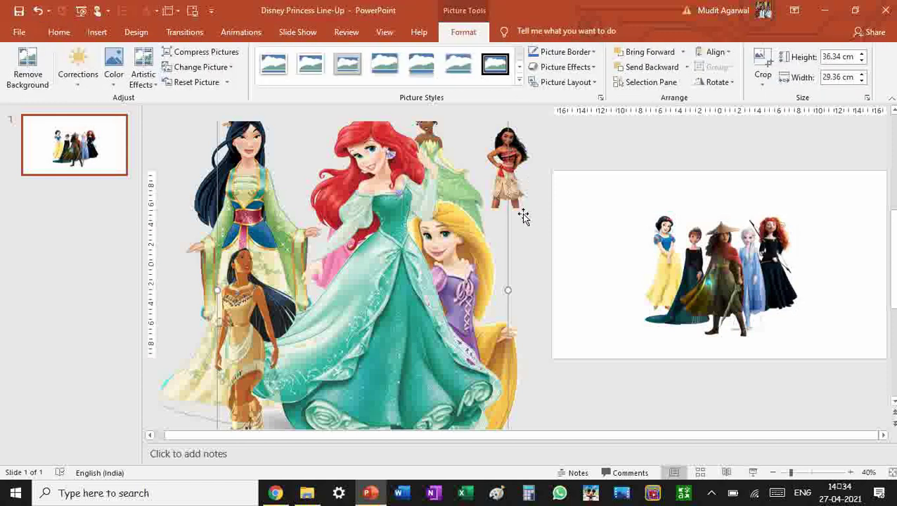
scroll(457, 276, "up", 1)
left_click_drag(506, 143, 393, 284)
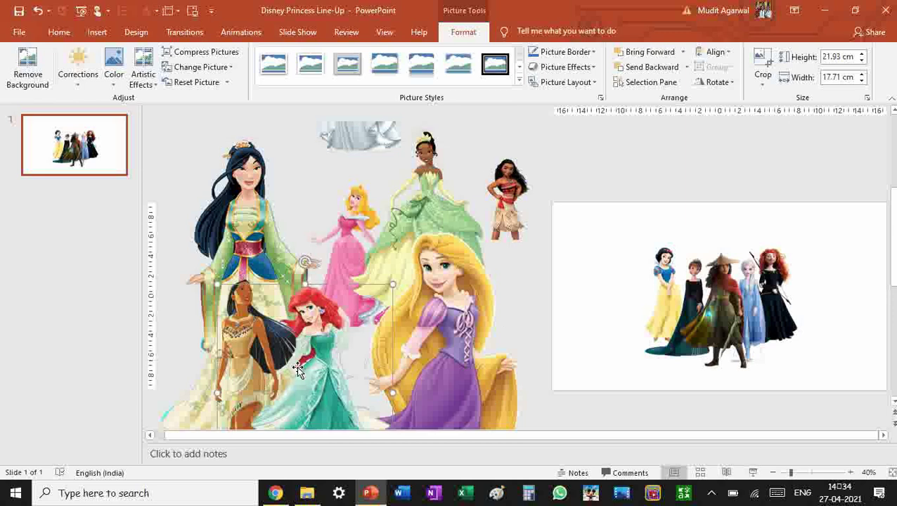
Step: Scale the Pocahontas picture down to about 13.6 cm high and place it behind Merida on the slide
left_click_drag(299, 371, 502, 188)
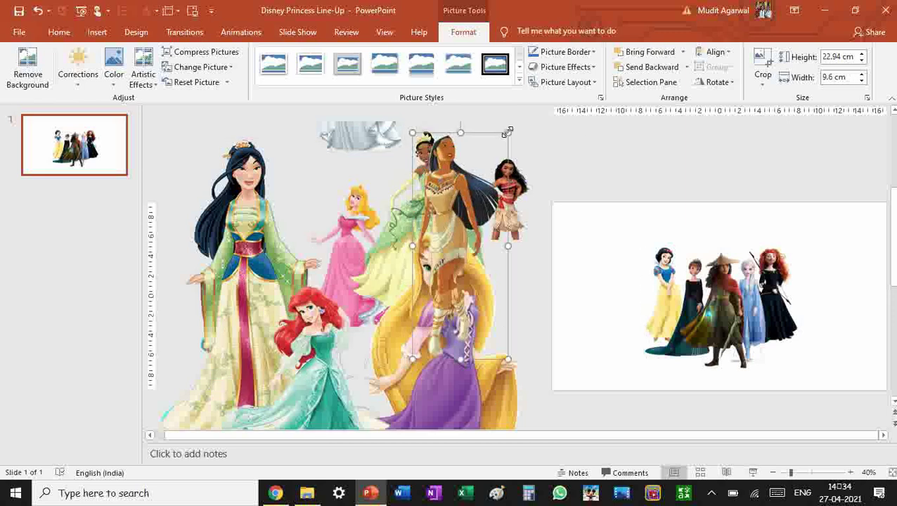
left_click_drag(508, 132, 468, 227)
left_click_drag(453, 295, 509, 296)
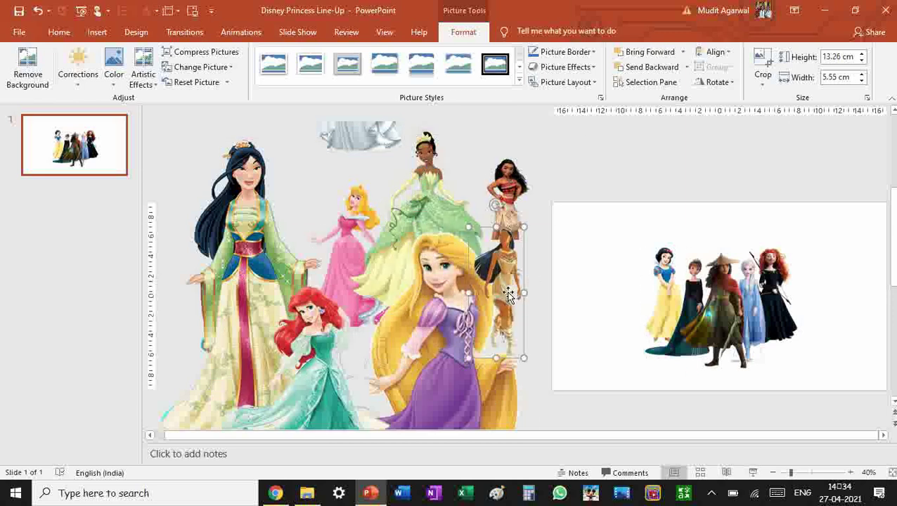
left_click_drag(529, 226, 531, 223)
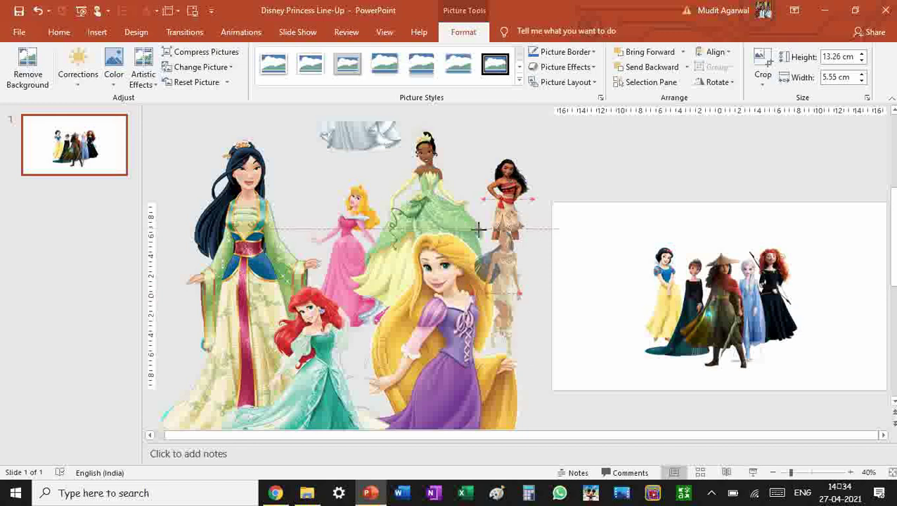
left_click_drag(495, 291, 796, 285)
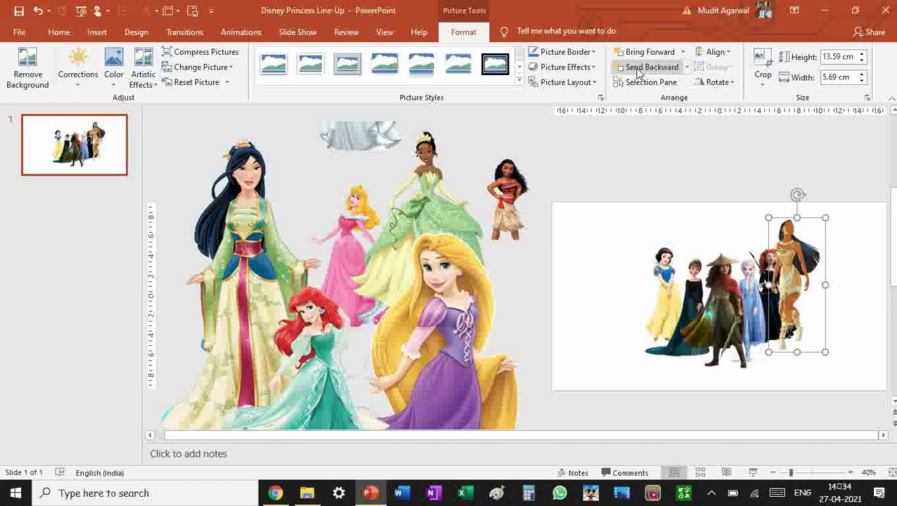
left_click(639, 72)
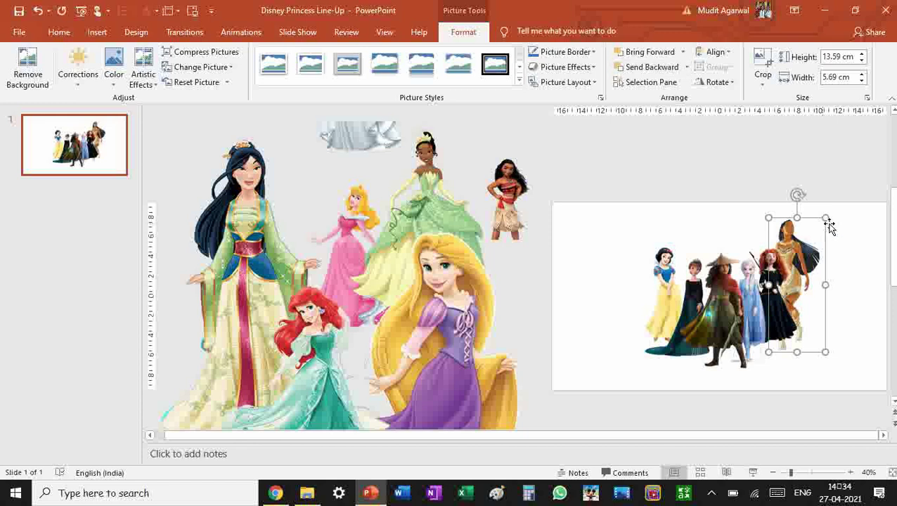
Step: Reduce Pocahontas to about 11.2 cm high and position it close behind Merida's right side
left_click_drag(825, 214, 802, 262)
left_click(794, 282)
left_click(809, 274)
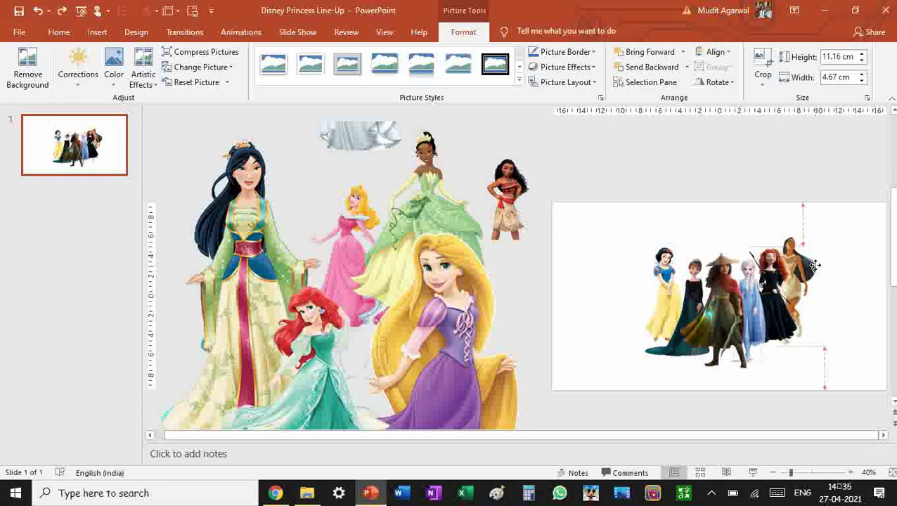
left_click_drag(814, 265, 809, 251)
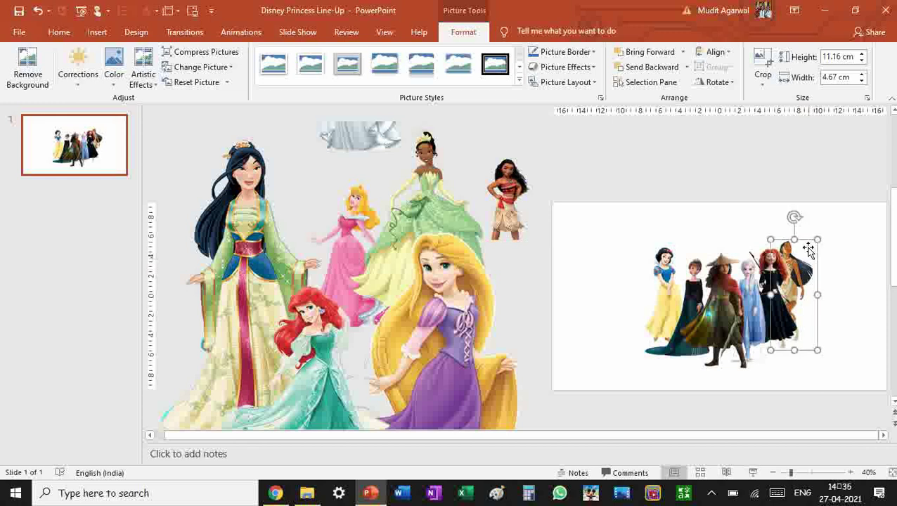
left_click(752, 194)
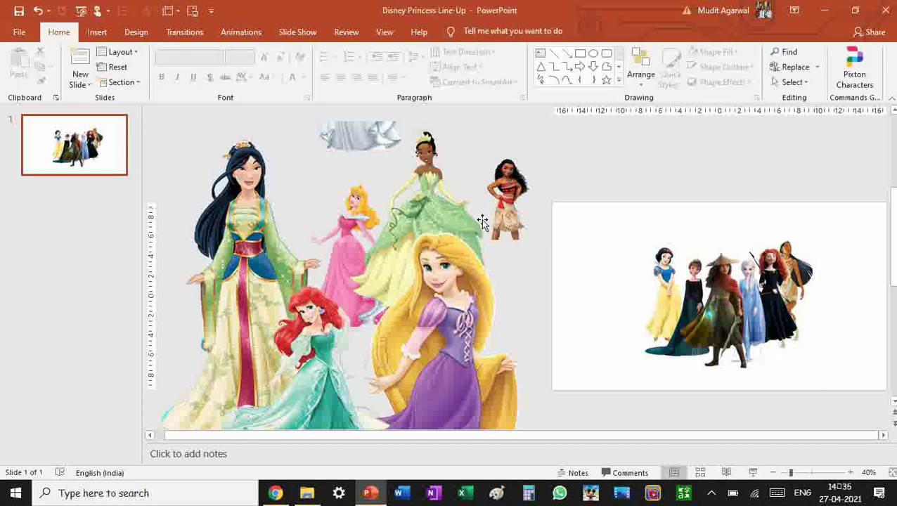
Step: Move Mulan to the left and Tiana to the upper right within the pile to free the Aurora picture
left_click_drag(362, 258, 307, 243)
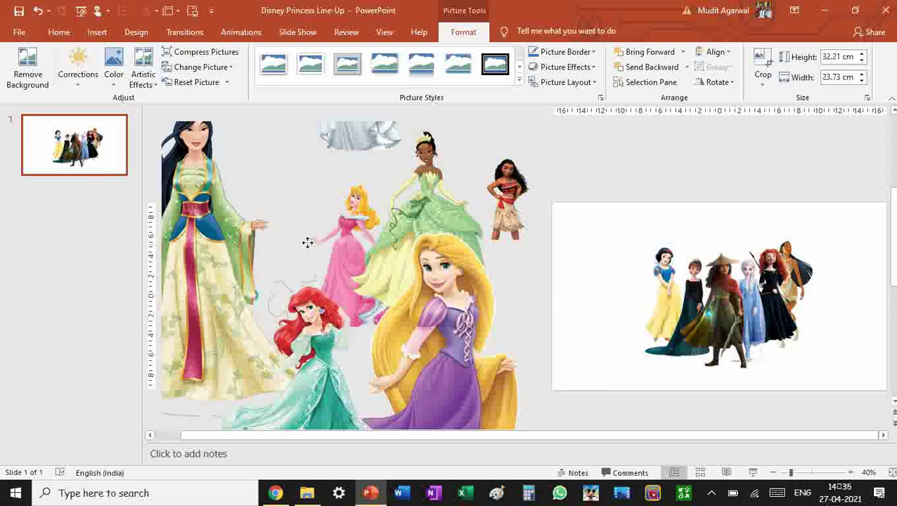
left_click_drag(351, 217, 376, 184)
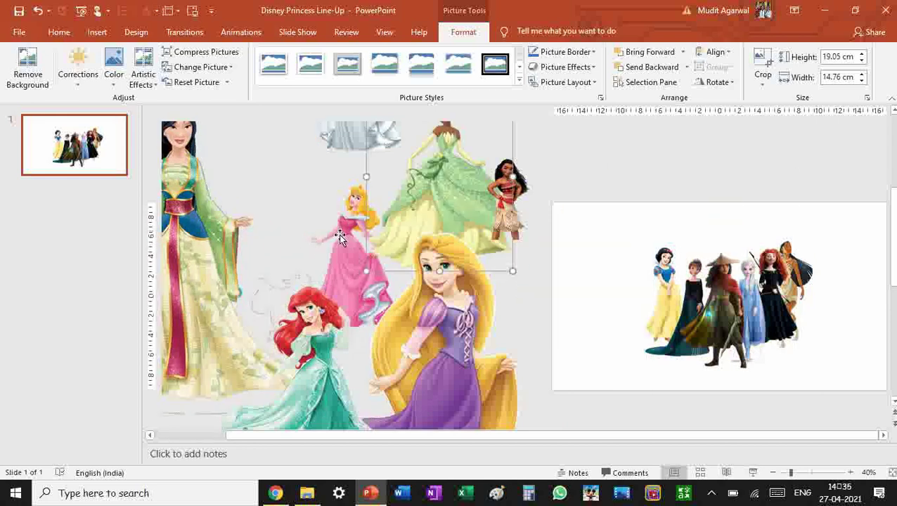
mouse_move(339, 235)
left_mouse_down()
mouse_move(526, 291)
mouse_move(339, 241)
left_mouse_up()
Step: Scale the Aurora picture down and place it at the right end of the line-up beside Pocahontas
left_click_drag(349, 207, 603, 232)
left_click_drag(663, 208, 625, 251)
mouse_move(595, 340)
left_mouse_down()
mouse_move(594, 301)
mouse_move(595, 337)
left_mouse_up()
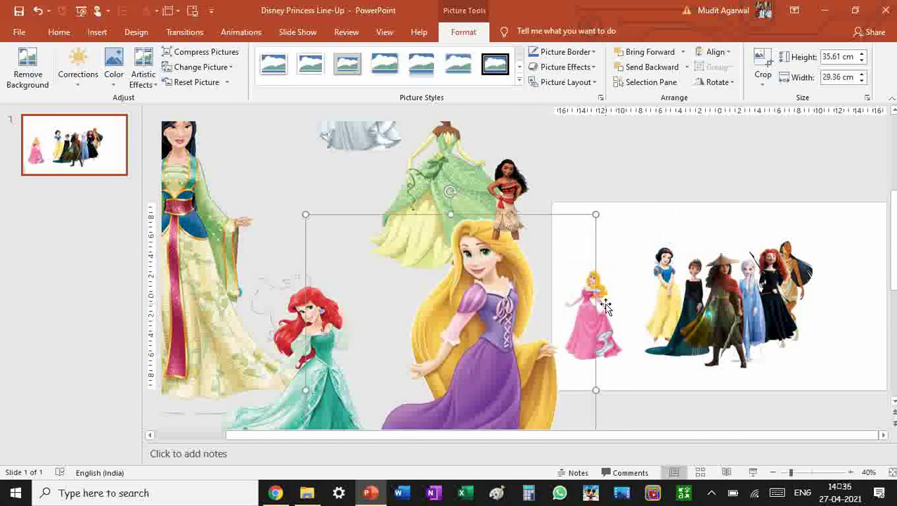
left_click_drag(550, 306, 499, 301)
left_click_drag(593, 309, 809, 283)
left_click(591, 234)
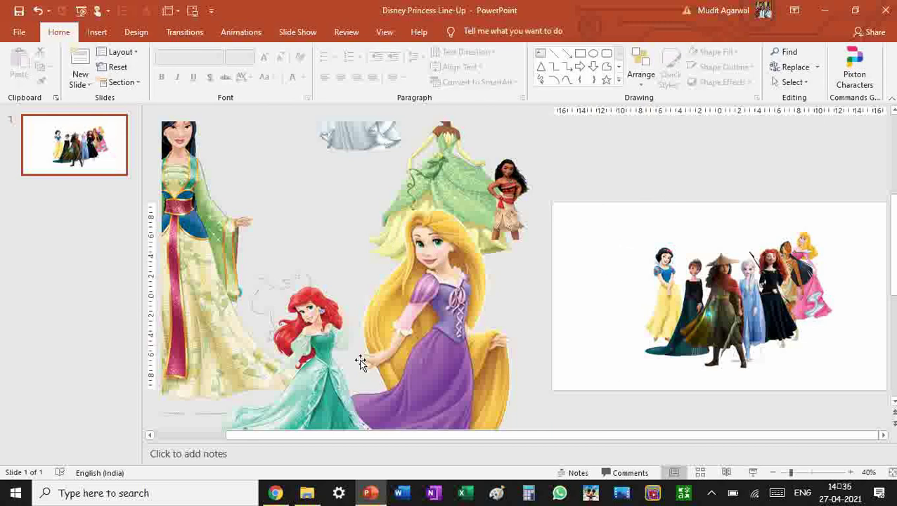
Step: Scale the Ariel picture down to about 9.3 cm high and place it to the left of Snow White
left_click_drag(314, 385, 463, 257)
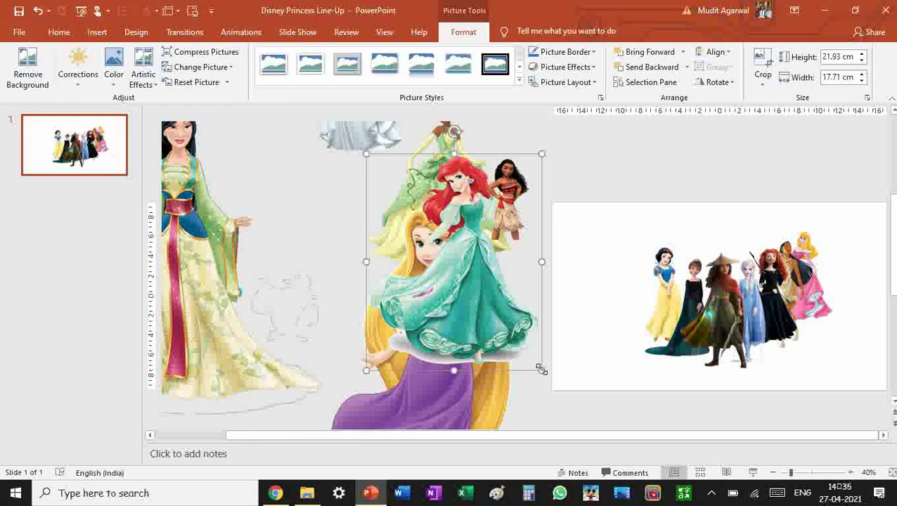
left_click_drag(540, 369, 472, 284)
left_click_drag(433, 233, 647, 310)
left_click_drag(684, 230, 651, 275)
left_click_drag(584, 287, 600, 241)
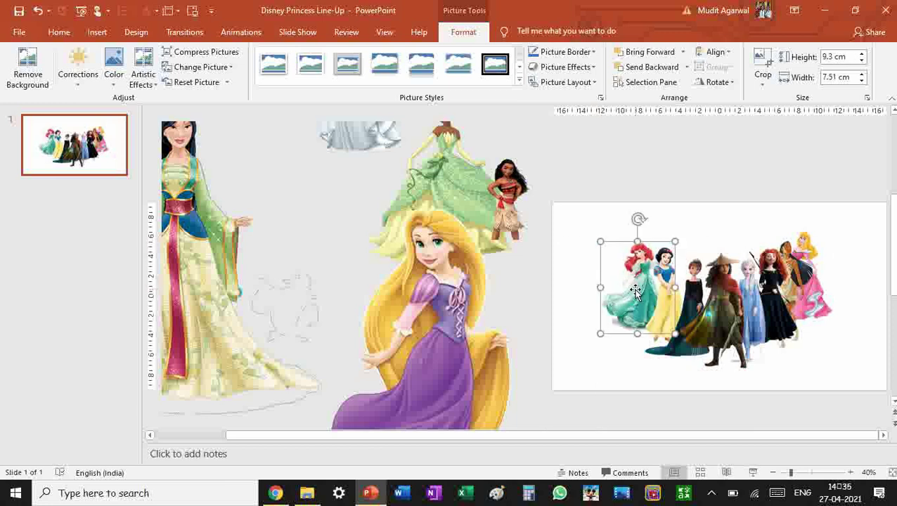
Step: Adjust the layering of the Ariel picture so it sits behind Snow White, and nudge it slightly in place
left_click(647, 53)
left_click(647, 53)
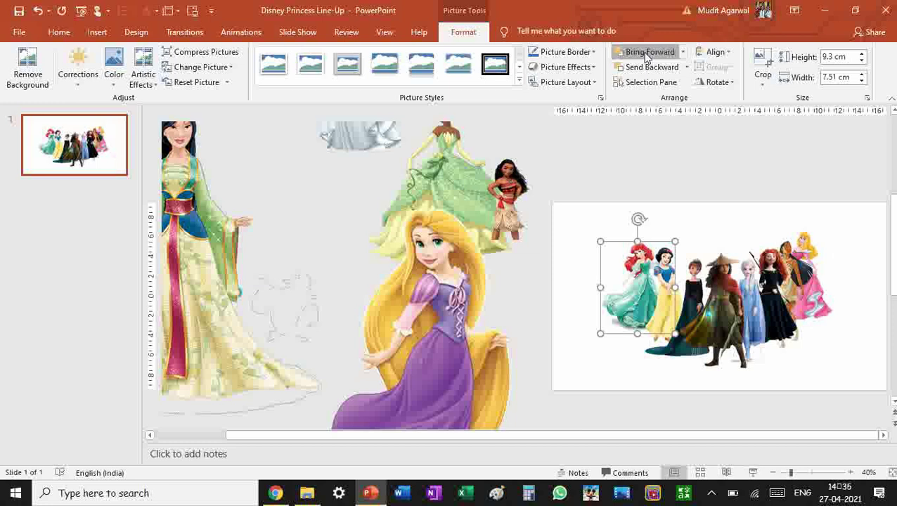
left_click(647, 53)
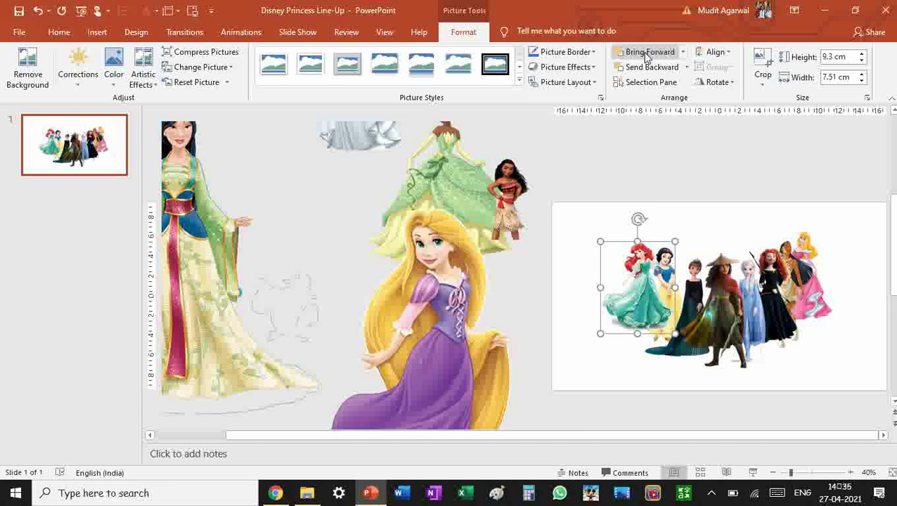
left_click(657, 71)
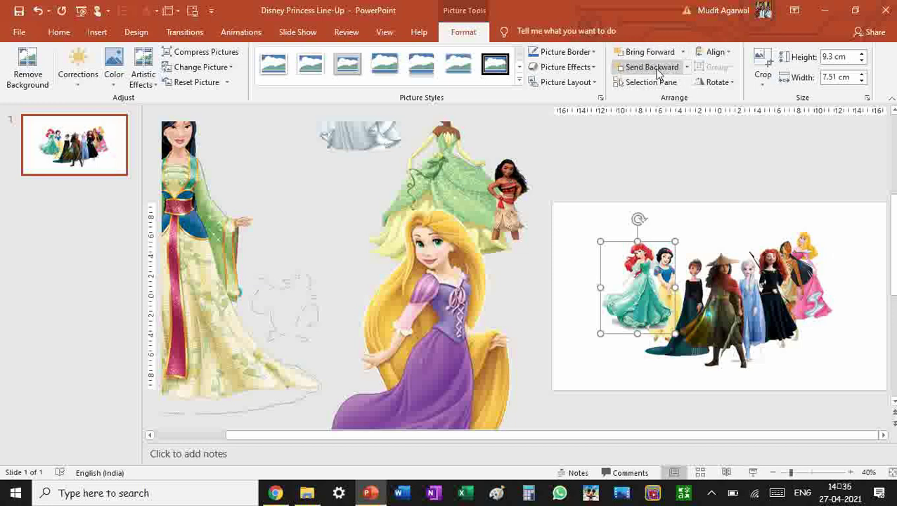
left_click(657, 72)
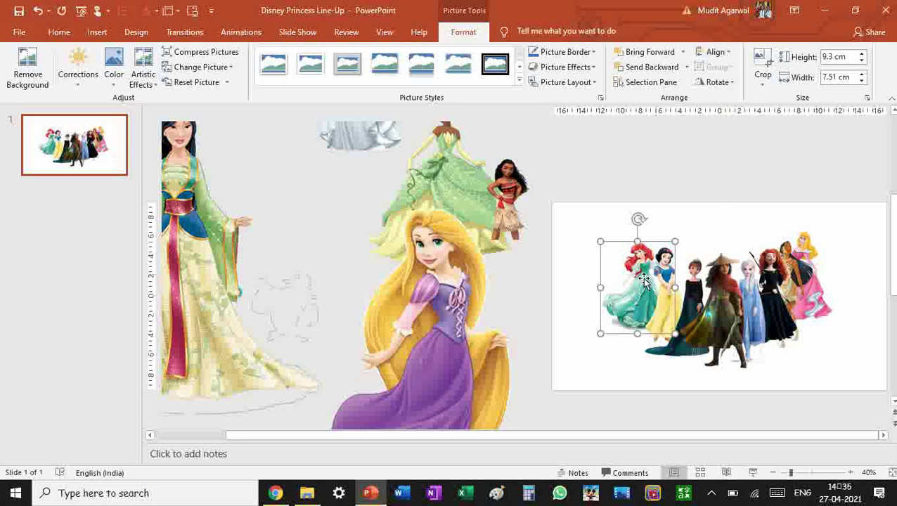
left_click_drag(637, 281, 637, 279)
Step: Scale the Rapunzel picture down to about 8.6 cm high and place it behind Ariel at the left end of the line-up
left_click(457, 287)
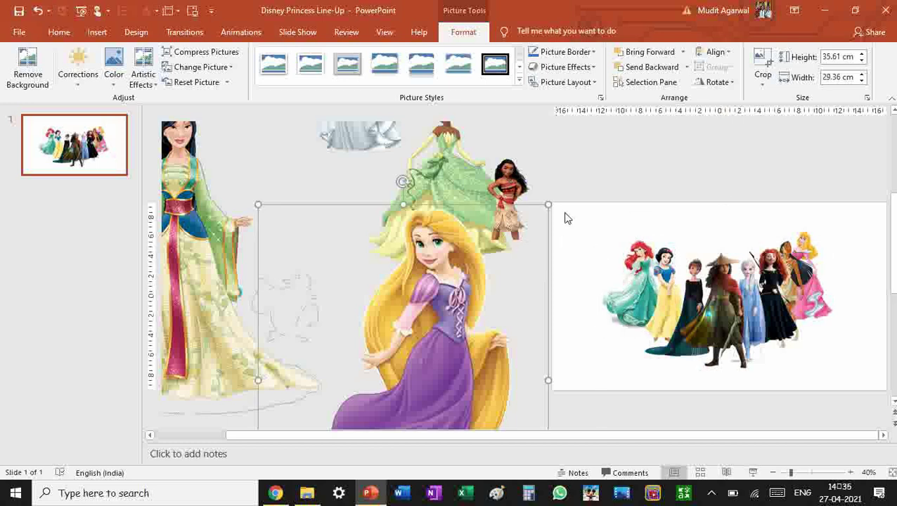
left_click_drag(549, 207, 450, 323)
left_click_drag(354, 422, 433, 267)
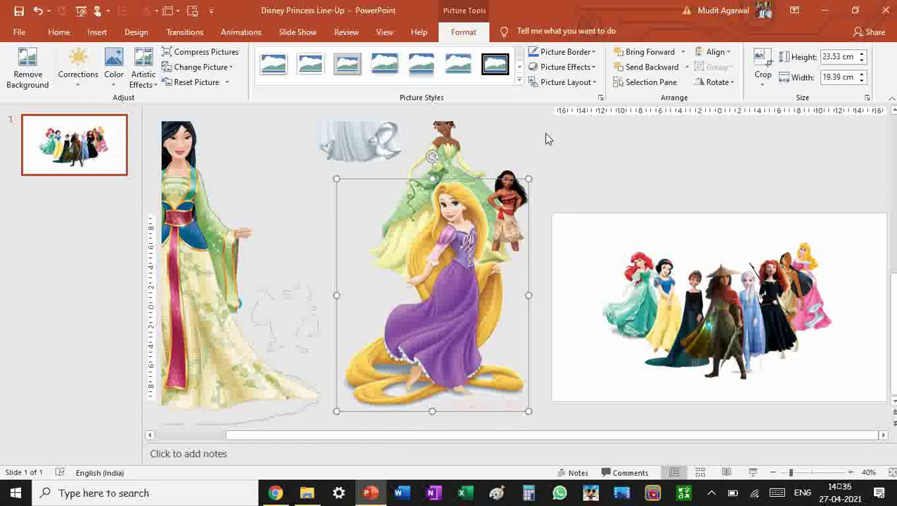
left_click_drag(531, 177, 498, 217)
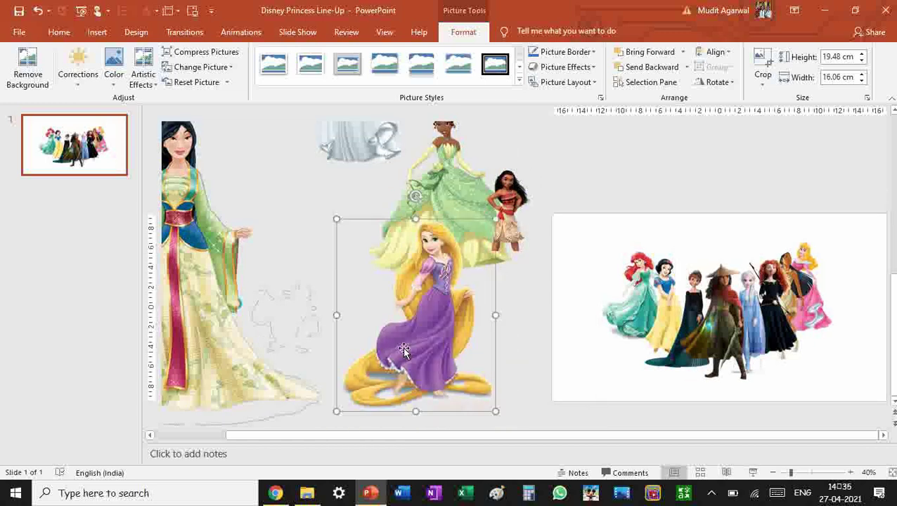
left_click_drag(408, 347, 589, 303)
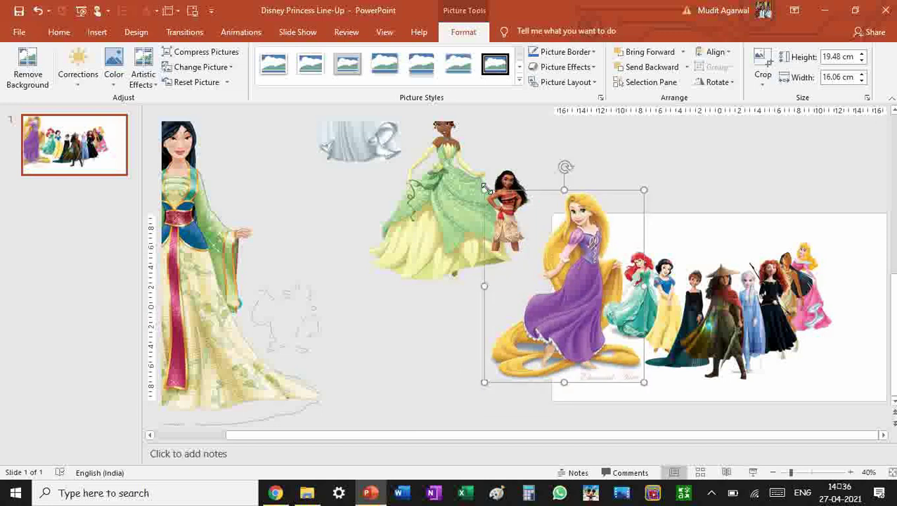
left_click_drag(485, 187, 560, 282)
left_click_drag(592, 366, 602, 311)
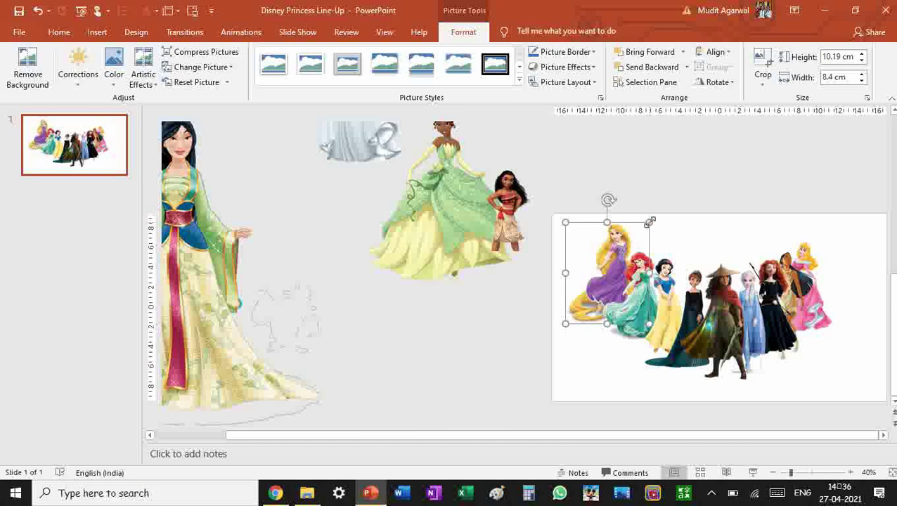
left_click_drag(650, 222, 609, 284)
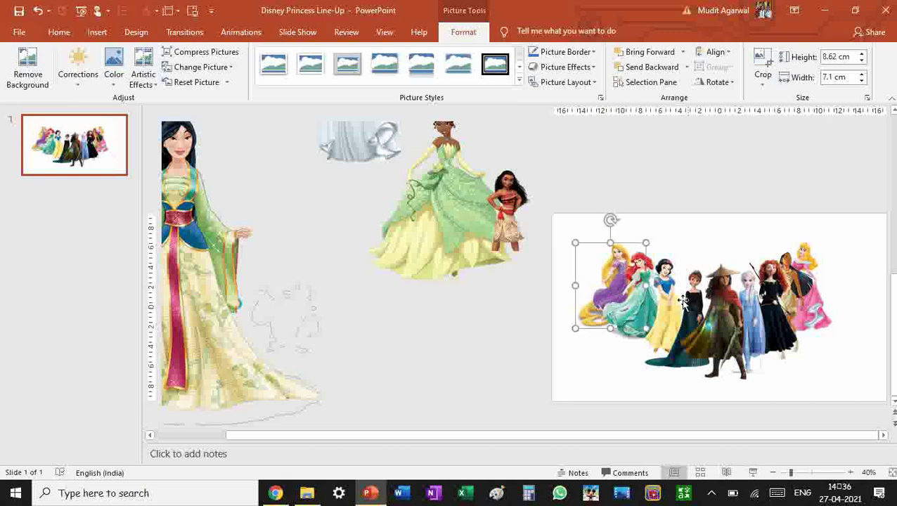
Step: Shift Snow White, Ariel and Rapunzel closer to the centre of the line-up and nudge Raya slightly down
left_click(663, 274)
left_click_drag(664, 267, 625, 259)
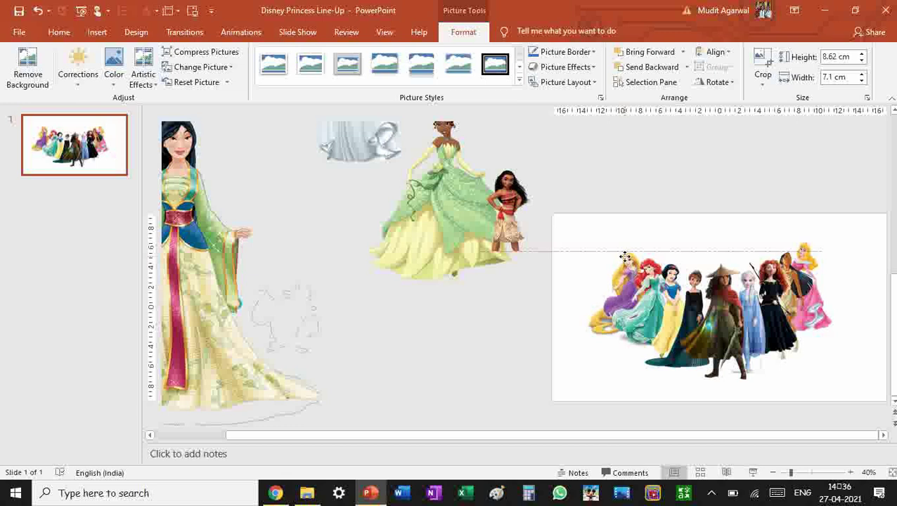
left_click(680, 191)
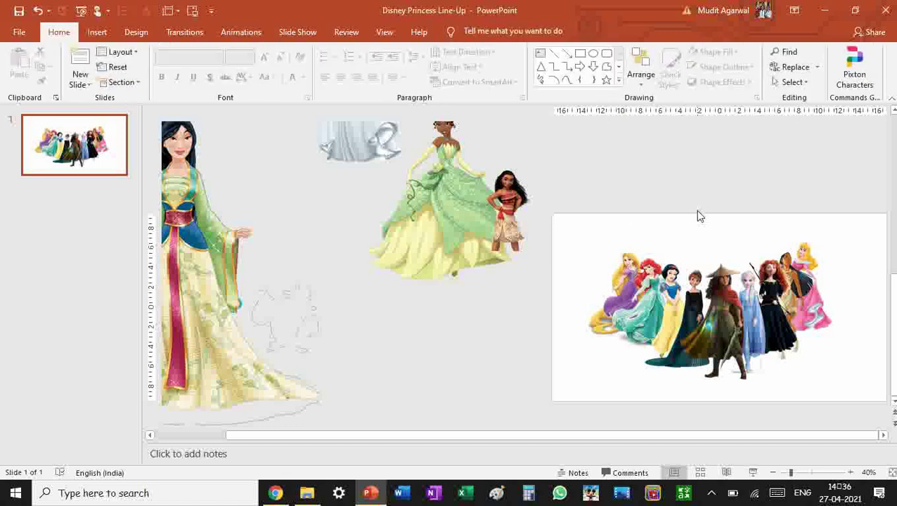
left_click(723, 325)
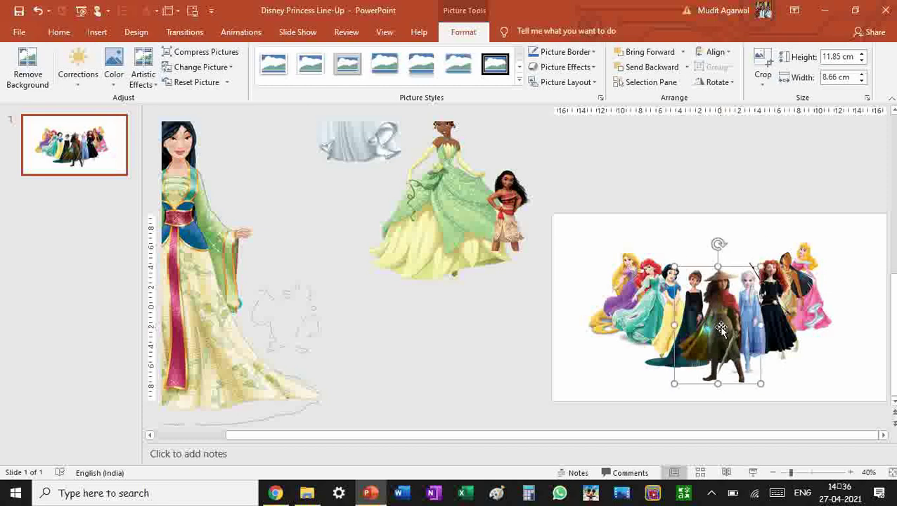
left_click(745, 208)
Step: Scale the Mulan picture down to about 9.7 cm high and place it behind Aurora at the right end of the line-up
left_click(215, 296)
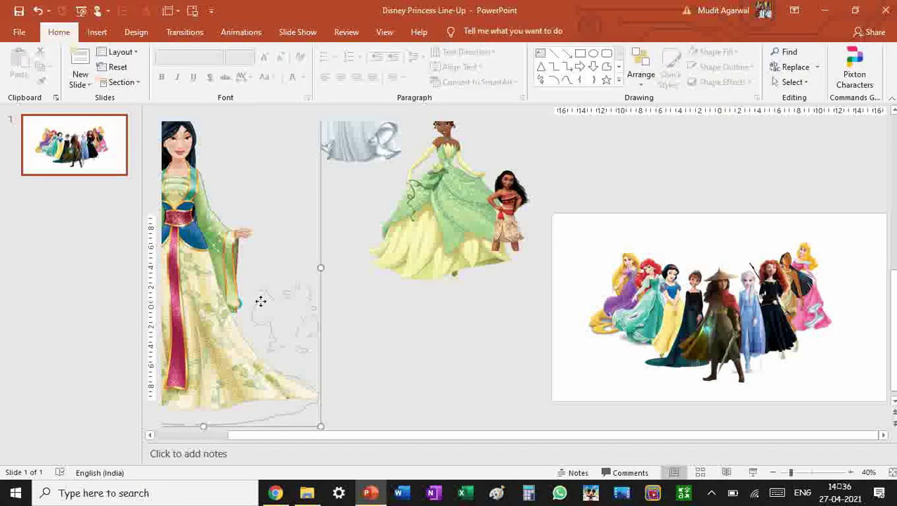
scroll(381, 189, "up", 2)
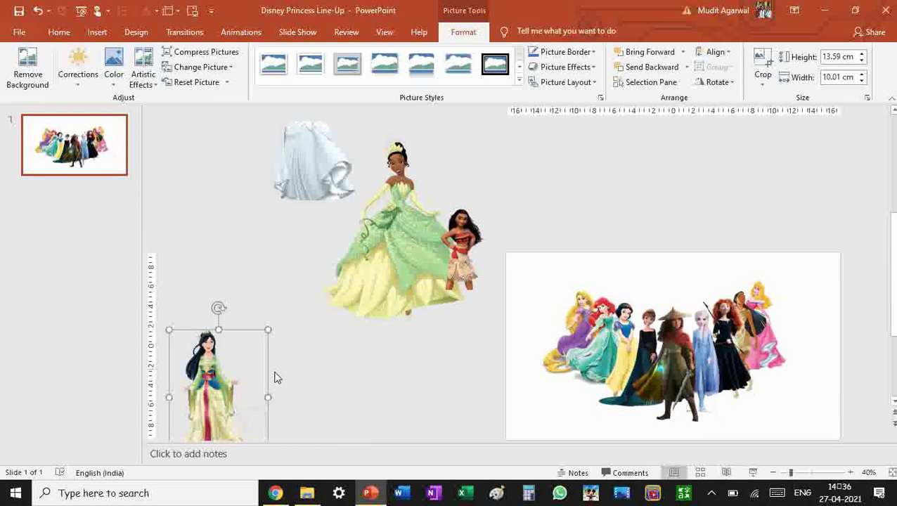
left_click_drag(277, 377, 855, 331)
left_click(638, 70)
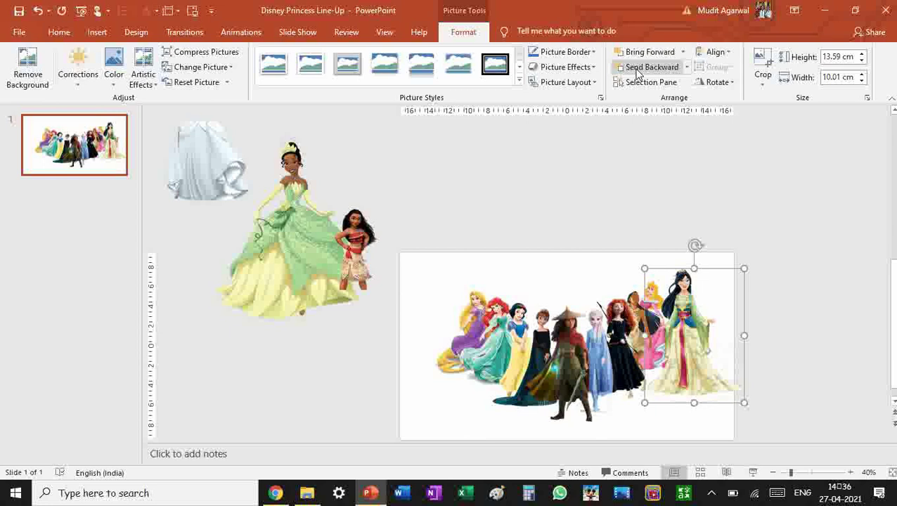
left_click(638, 70)
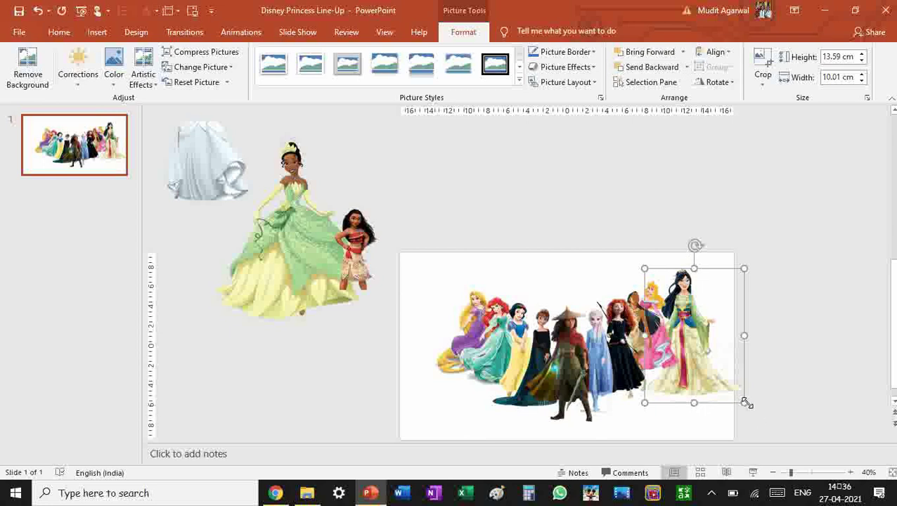
left_click_drag(747, 402, 706, 360)
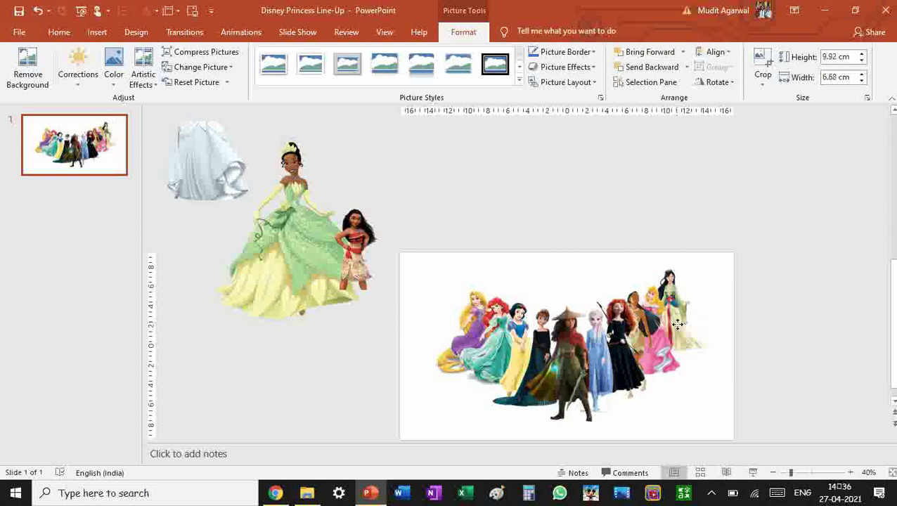
left_click_drag(677, 324, 710, 370)
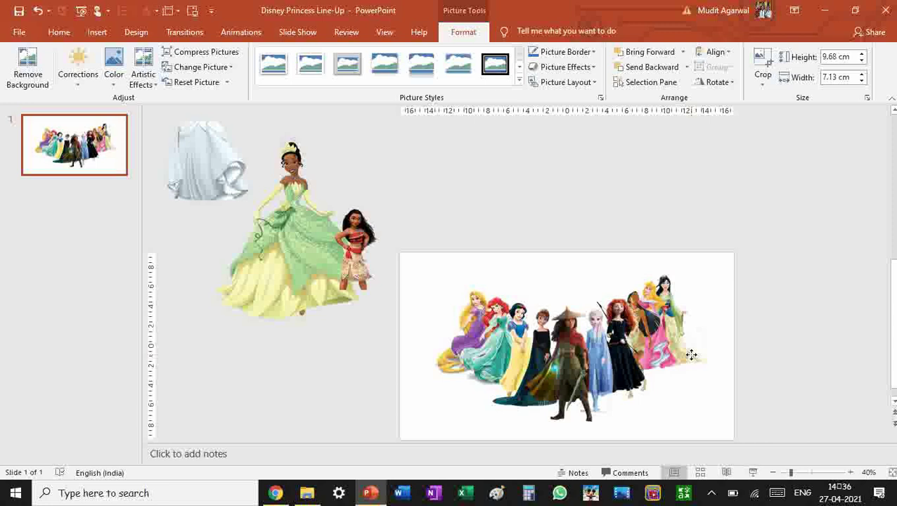
Step: Move the Cinderella picture to the slide's right edge and the Moana picture below Tiana, separating the remaining pictures
left_click(516, 240)
left_click_drag(221, 166, 737, 326)
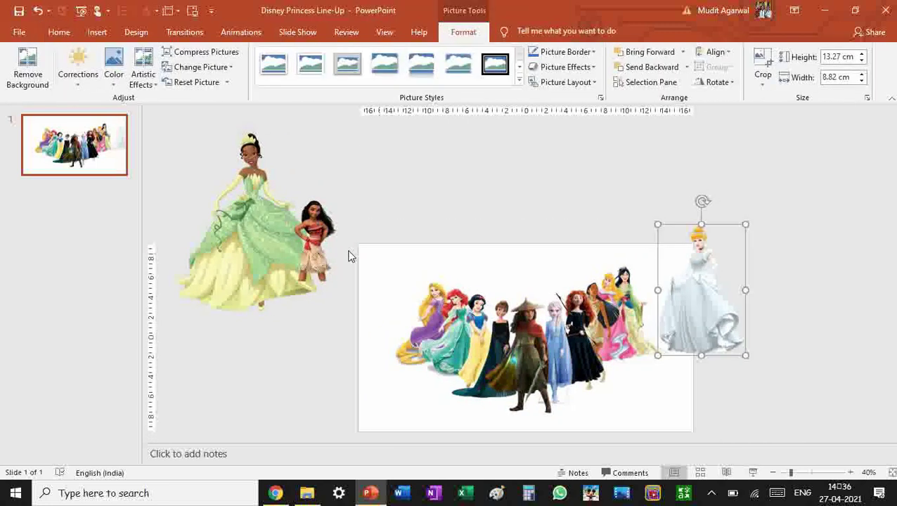
left_click_drag(310, 253, 256, 393)
Step: Scale the Tiana picture down and place it behind Rapunzel at the left end, with Moana moved in beside it
left_click(318, 135)
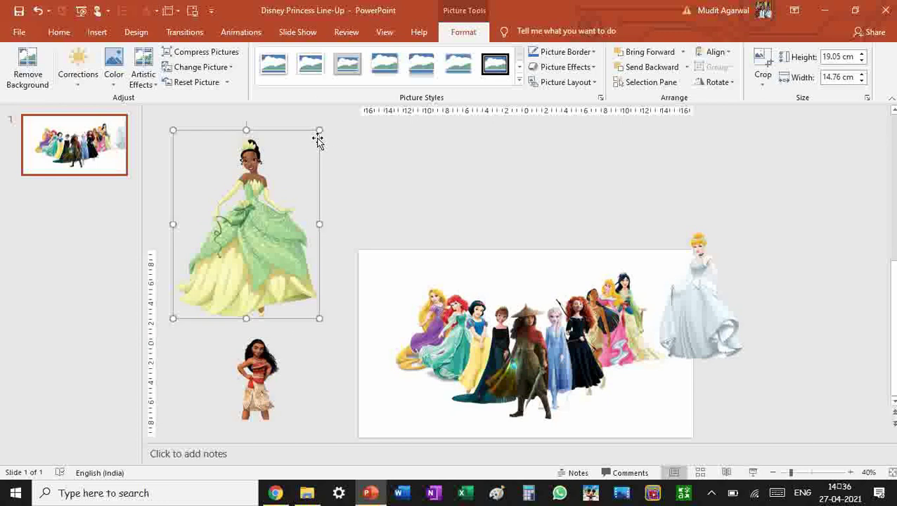
left_click_drag(320, 131, 415, 247)
left_click_drag(244, 314, 378, 235)
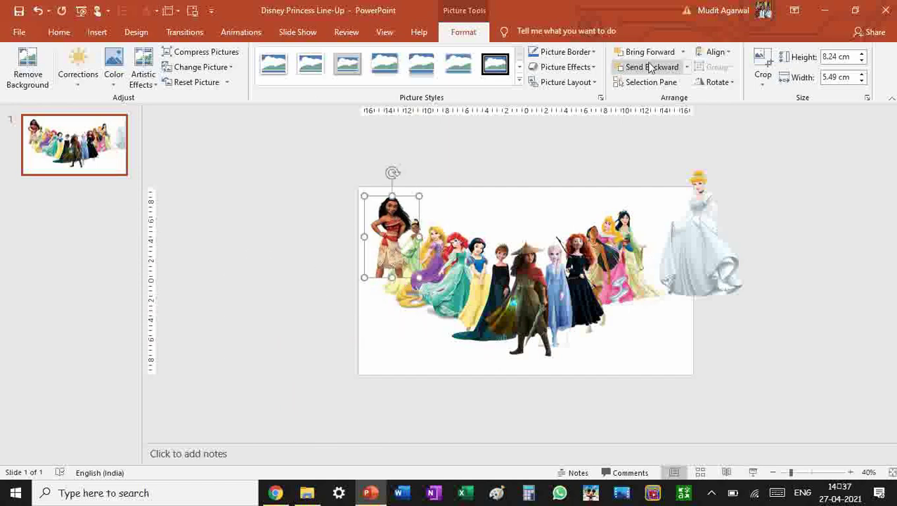
Step: Send Moana behind Tiana, reduce it to about 6.8 cm high and tuck it close beside her, undoing stray changes to neighbouring pictures
left_click(651, 67)
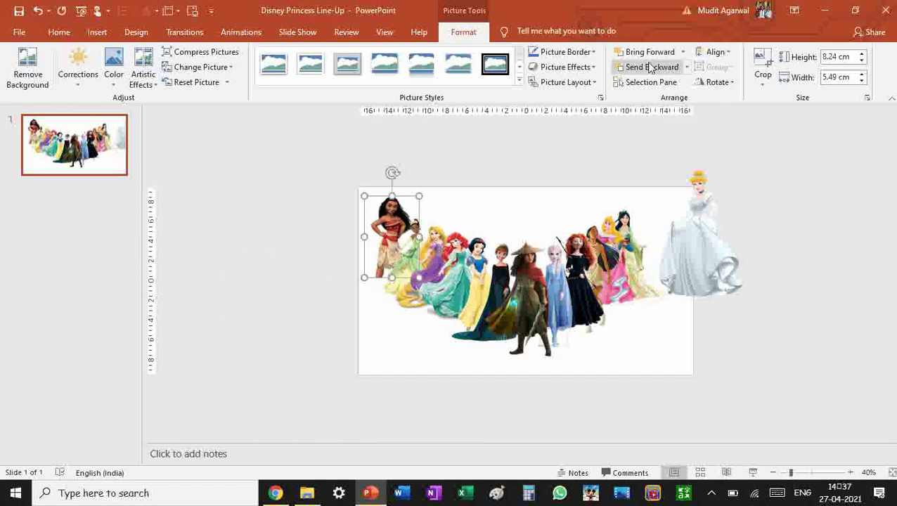
left_click(384, 227)
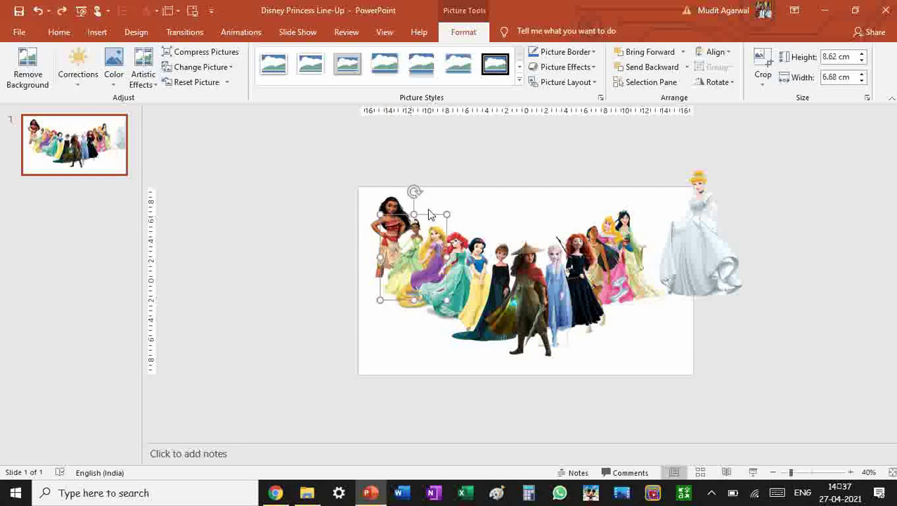
left_click_drag(448, 215, 382, 224)
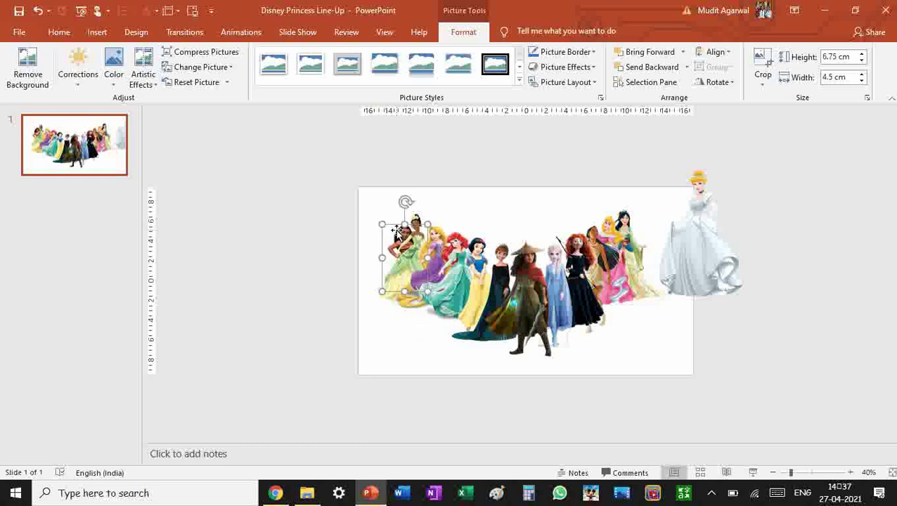
key("ctrl+z")
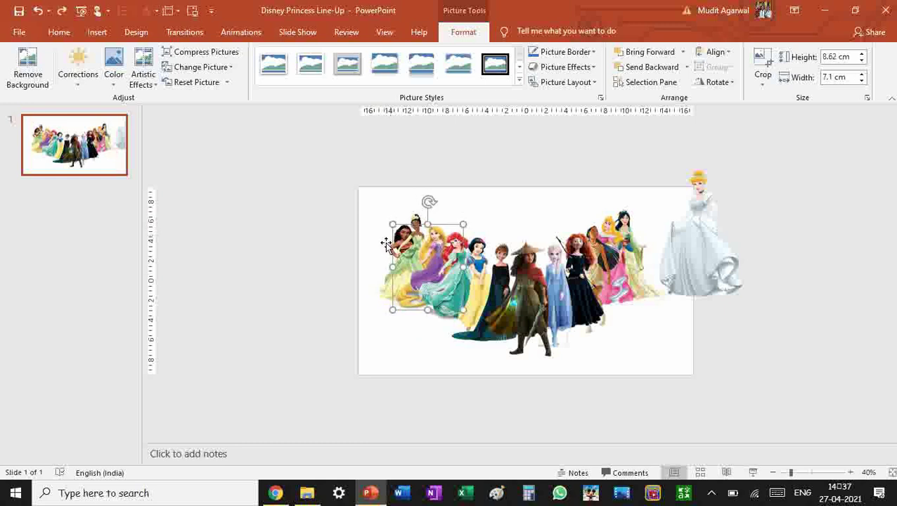
key("ctrl+z")
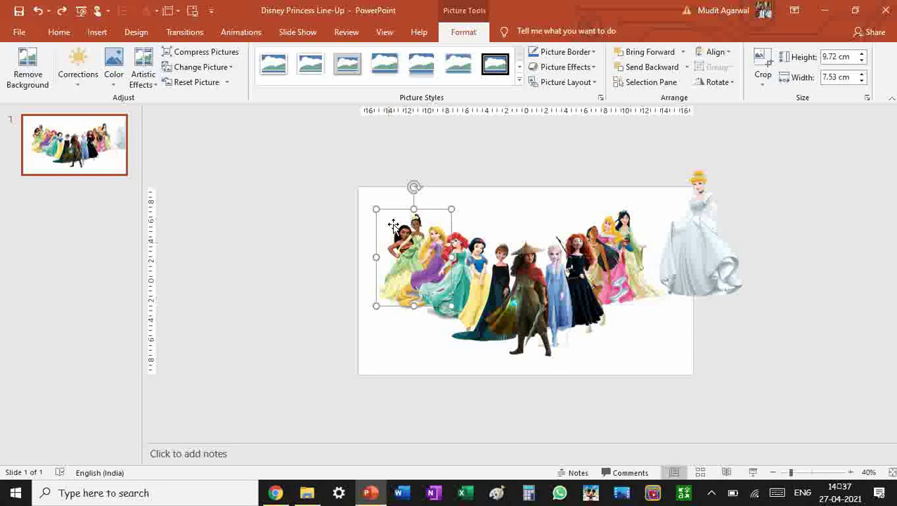
Step: Send Tiana backward, raise Moana to head level on Tiana's outer side, and layer Moana behind her
left_click(646, 67)
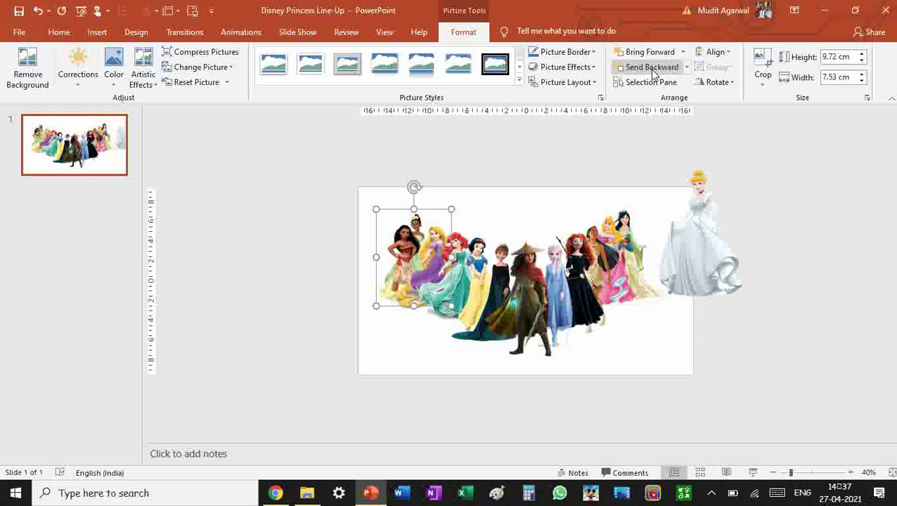
mouse_move(387, 236)
left_mouse_down()
mouse_move(398, 247)
mouse_move(379, 235)
left_mouse_up()
left_click(384, 248)
left_click(646, 68)
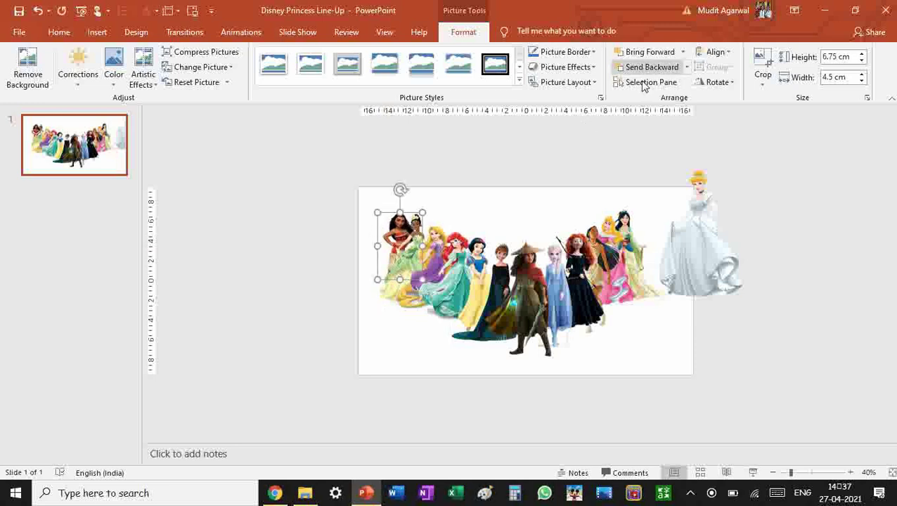
Step: Scale the Cinderella picture down to about 9.1 cm high, send it to the back and place it beside Mulan at the right end
left_click(719, 284)
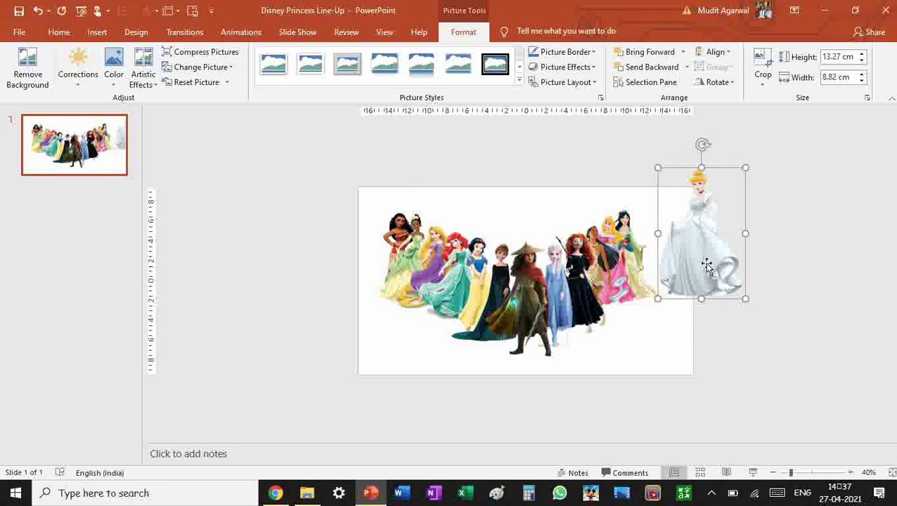
left_click_drag(740, 168, 717, 210)
left_click_drag(692, 252, 662, 240)
left_click(661, 70)
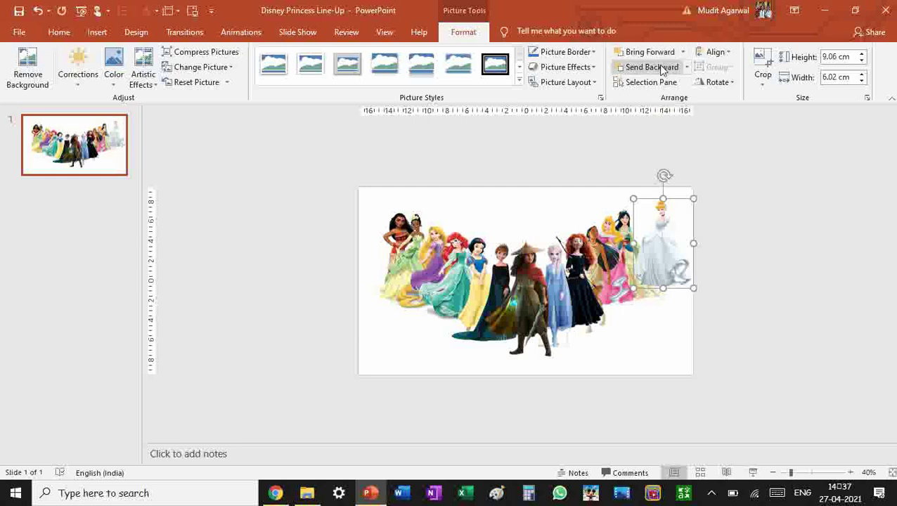
left_click(688, 68)
left_click(668, 98)
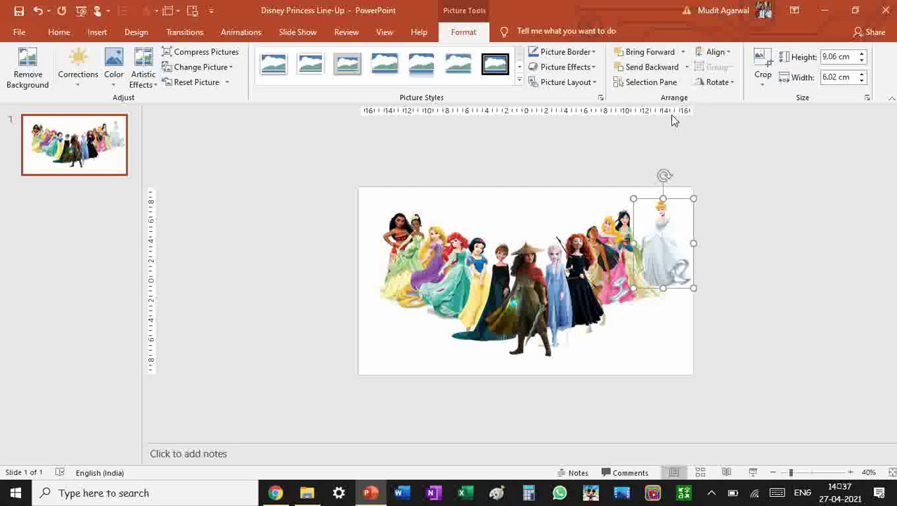
left_click_drag(666, 250, 662, 268)
left_click(731, 279)
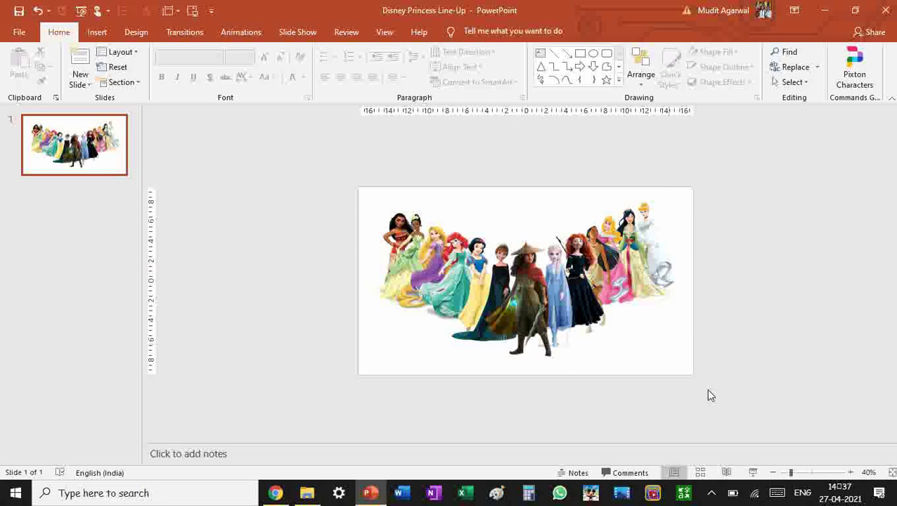
Step: Zoom the slide view to 60% to inspect the line-up and select the Tiana picture
left_click(851, 473)
left_click(851, 473)
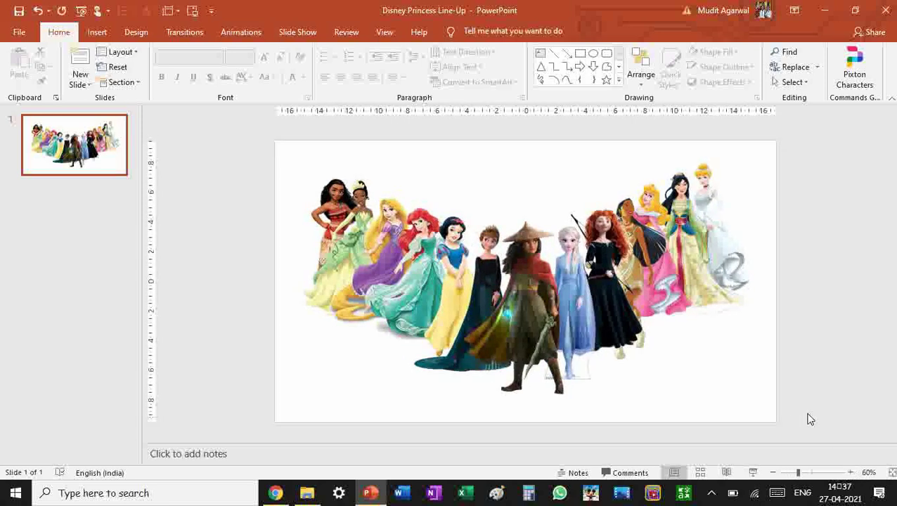
left_click(335, 186)
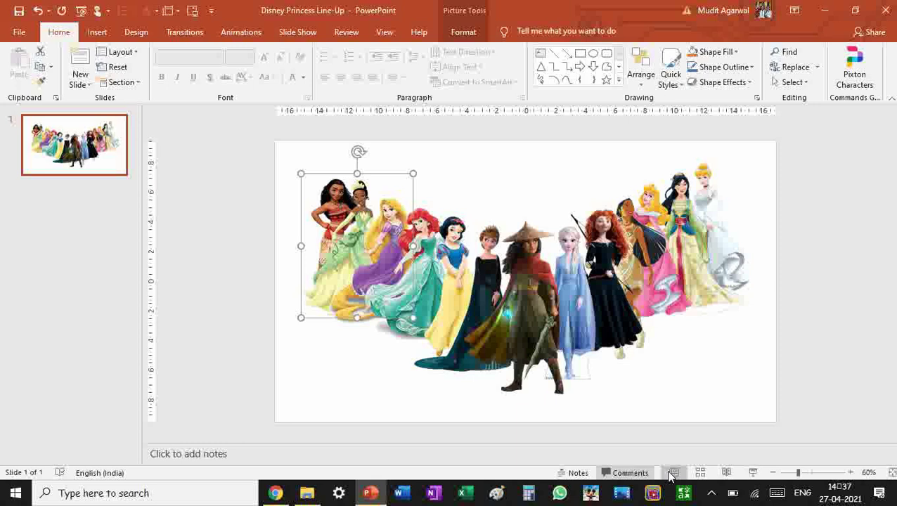
Step: Deselect the picture and give the slide background a gradient fill
left_click(699, 396)
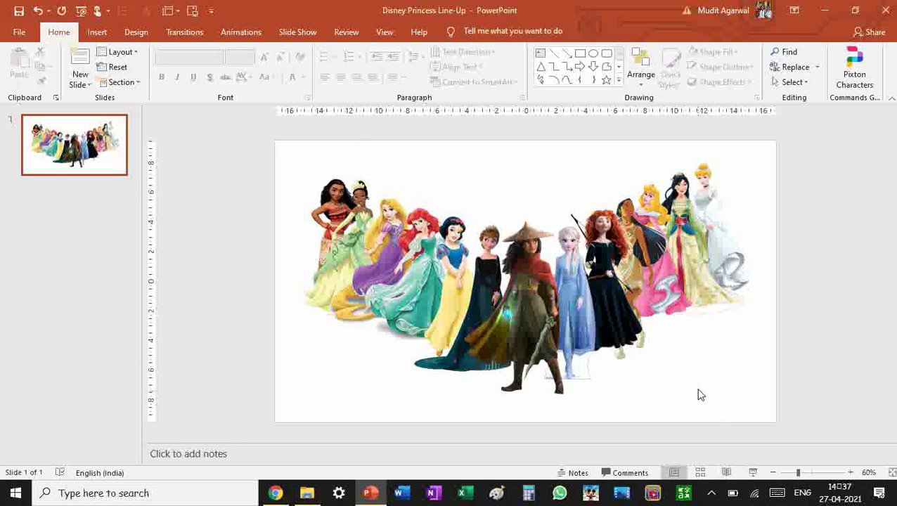
right_click(267, 238)
left_click(333, 347)
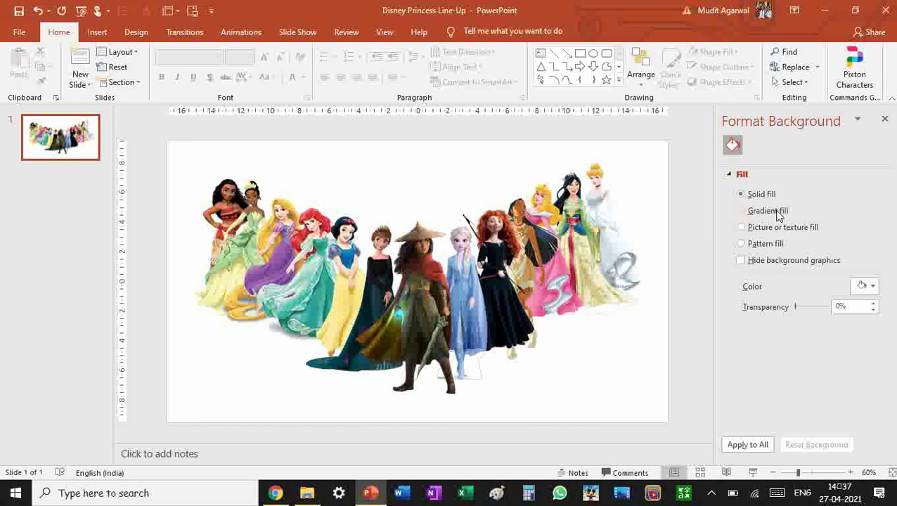
left_click(777, 213)
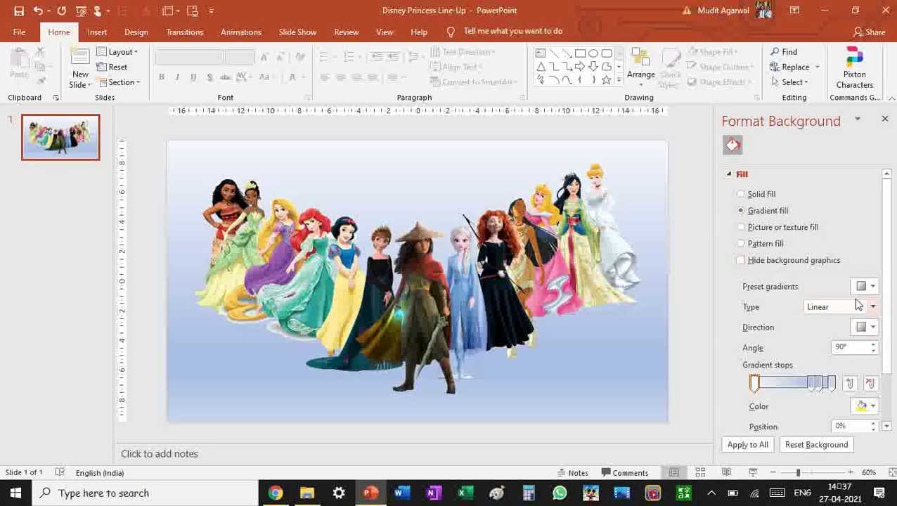
Step: Set the background gradient's type to Radial with the direction running from the centre
scroll(837, 310, "down", 1)
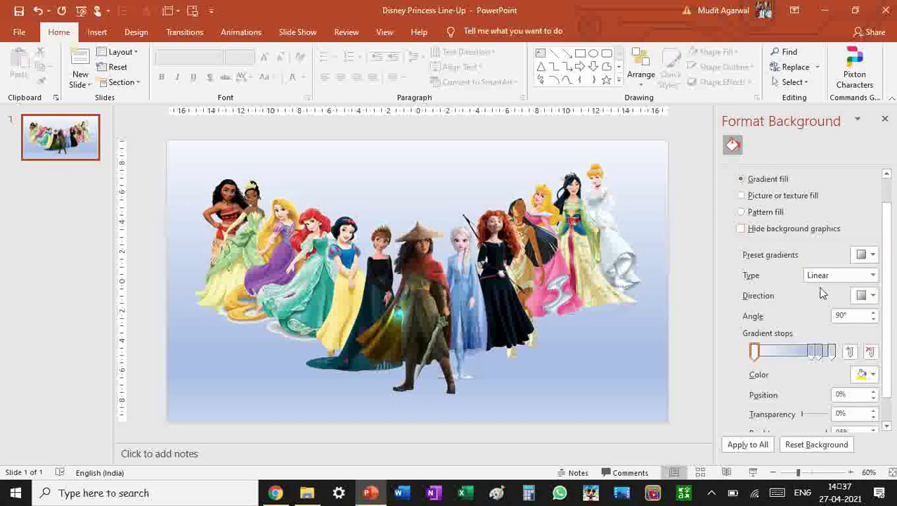
left_click(867, 257)
left_click(865, 255)
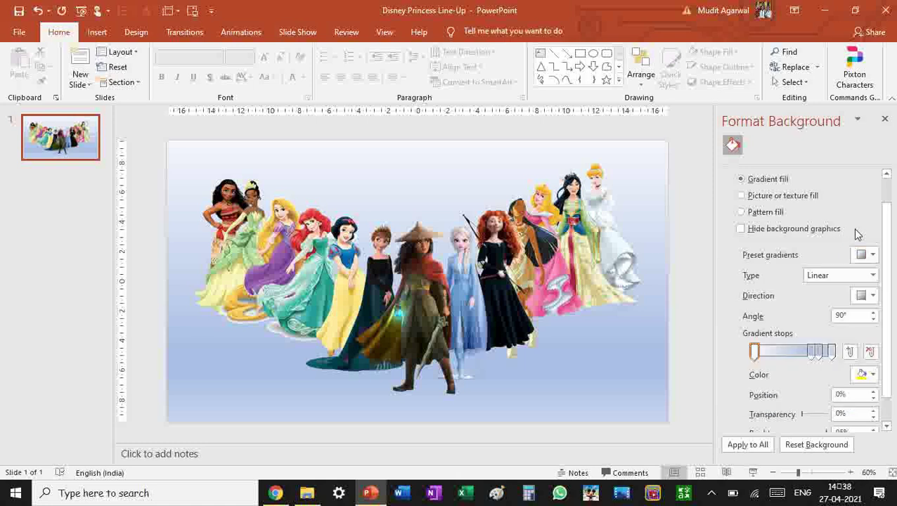
left_click(873, 275)
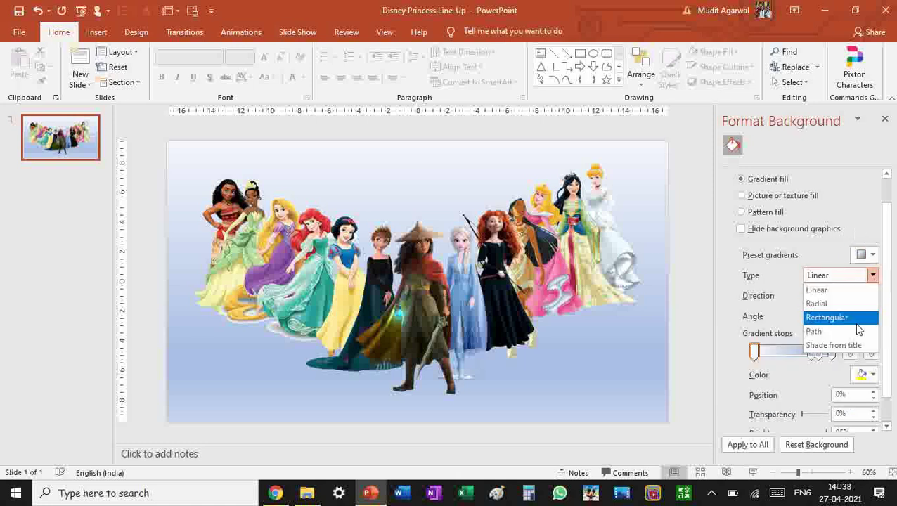
left_click(853, 303)
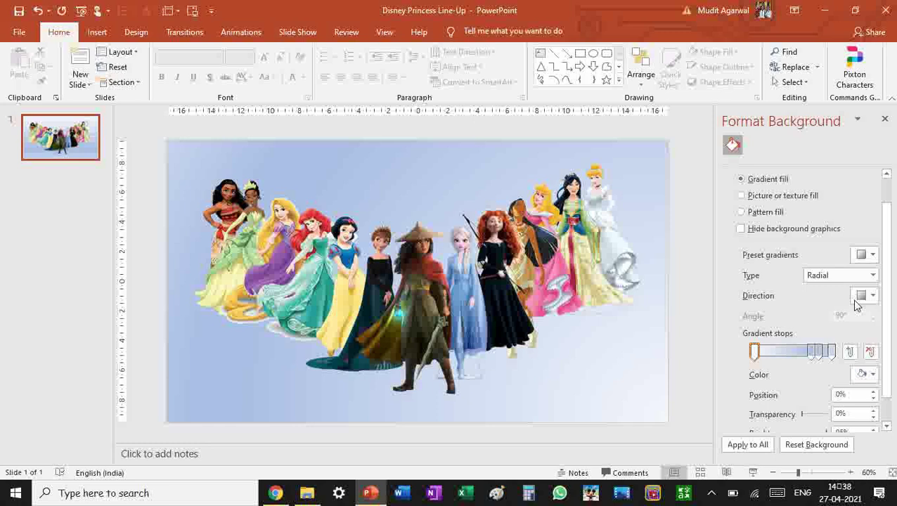
left_click(865, 296)
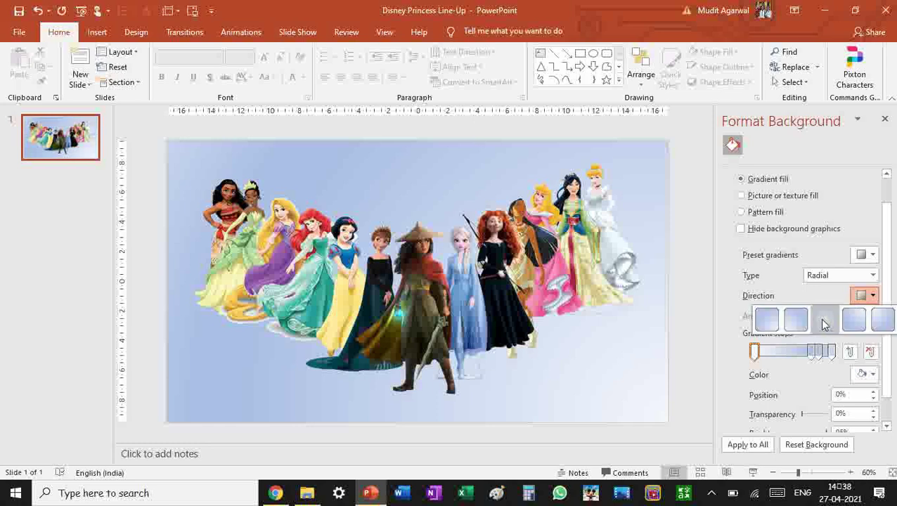
left_click(824, 322)
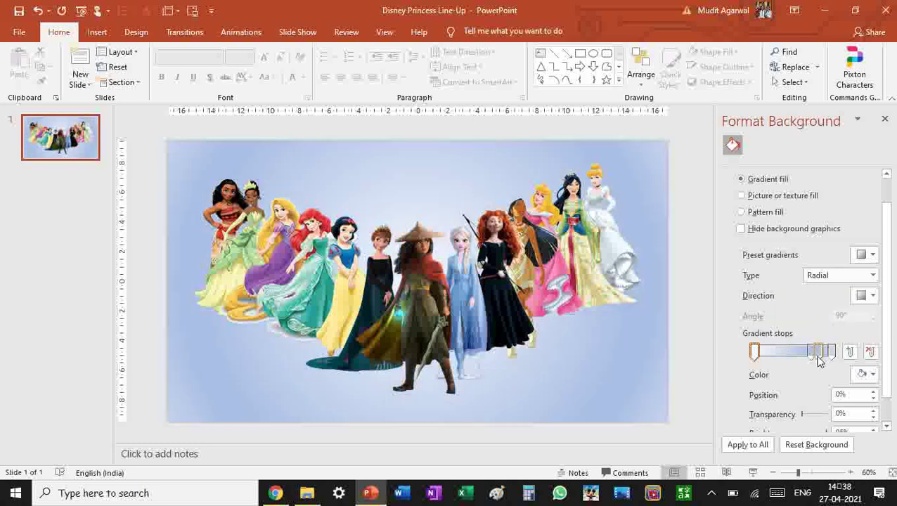
Step: Recolour the background gradient's 74% stop with a custom pink, about RGB 250, 150, 229
left_click_drag(816, 355, 811, 353)
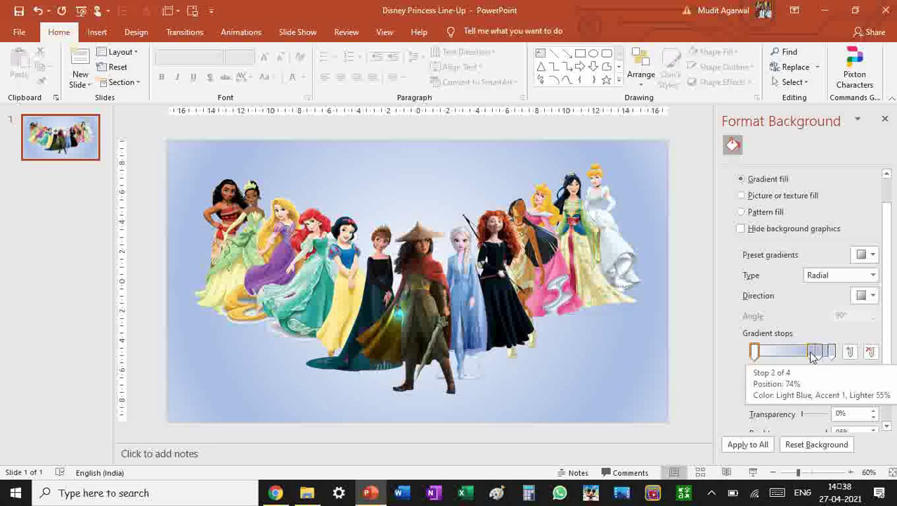
left_click(876, 375)
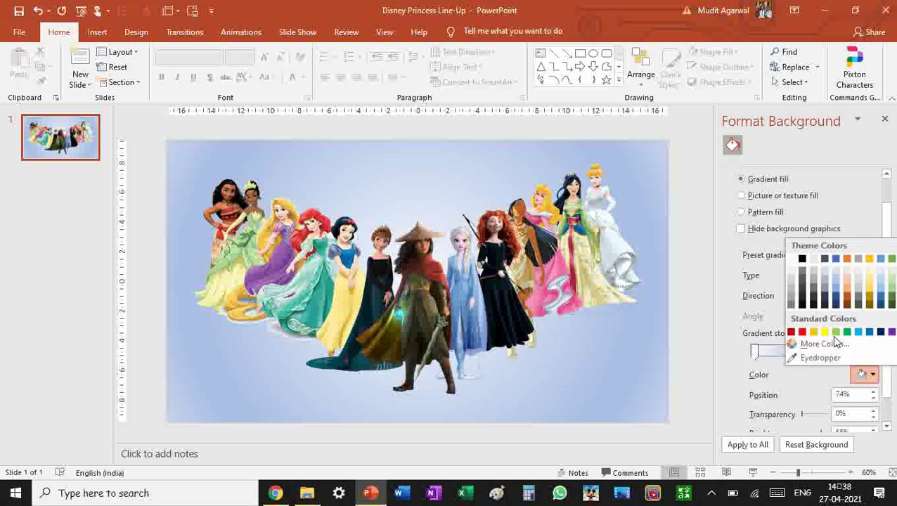
left_click(759, 327)
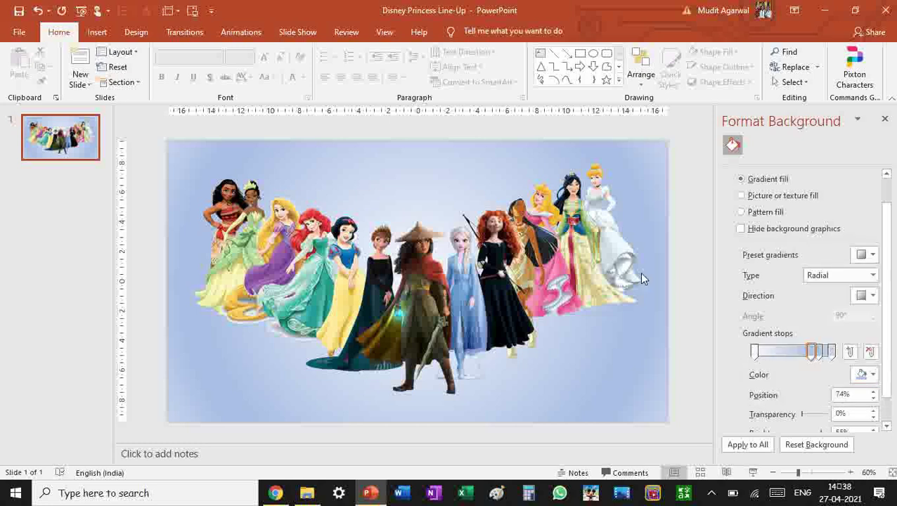
left_click_drag(429, 189, 448, 178)
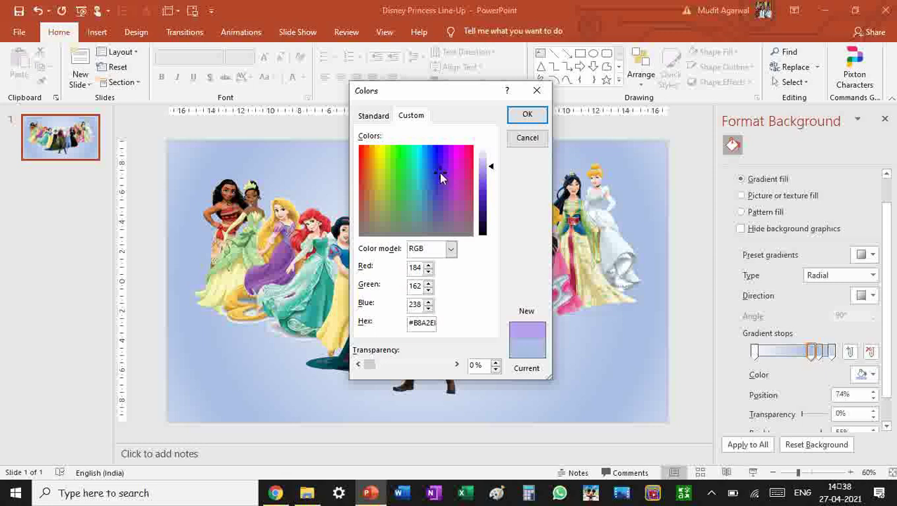
left_click_drag(440, 173, 460, 151)
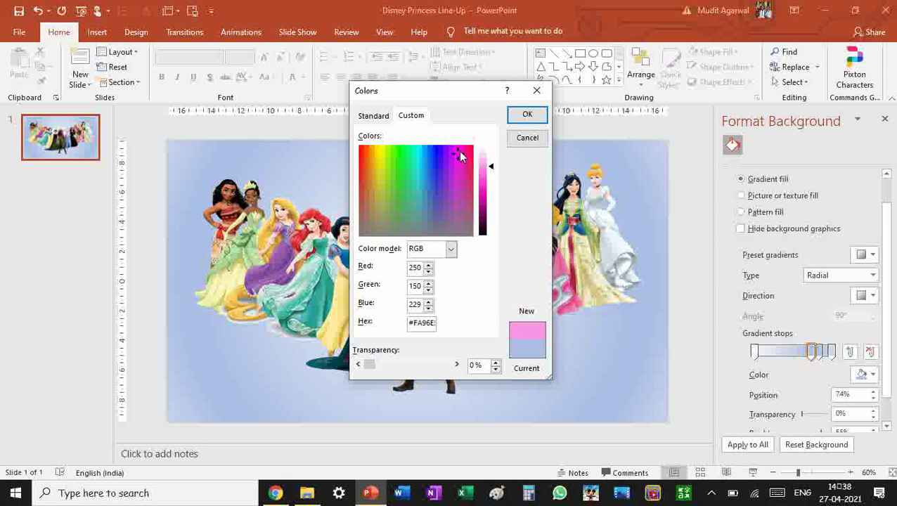
left_click(517, 116)
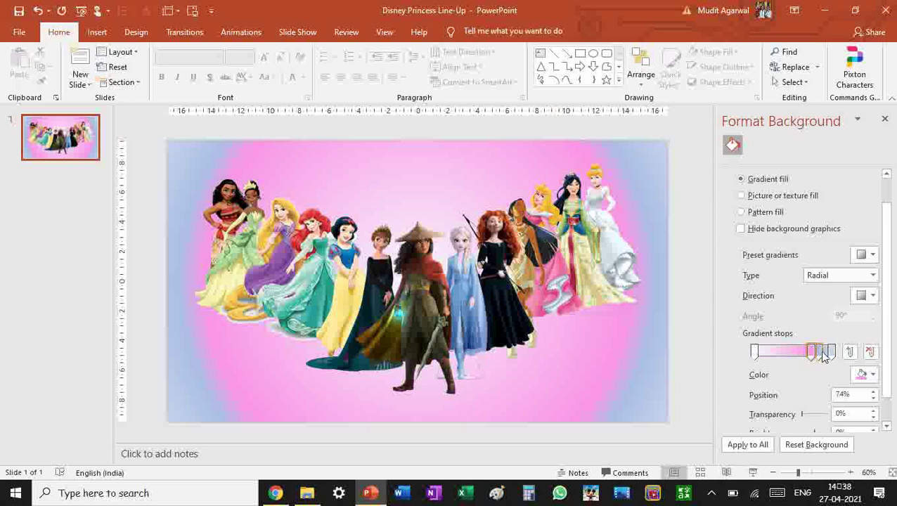
Step: Shift the pink gradient stop to 76% and recolour the 83% stop with a custom soft pink
mouse_move(812, 352)
left_mouse_down()
mouse_move(788, 355)
mouse_move(832, 354)
mouse_move(820, 353)
left_mouse_up()
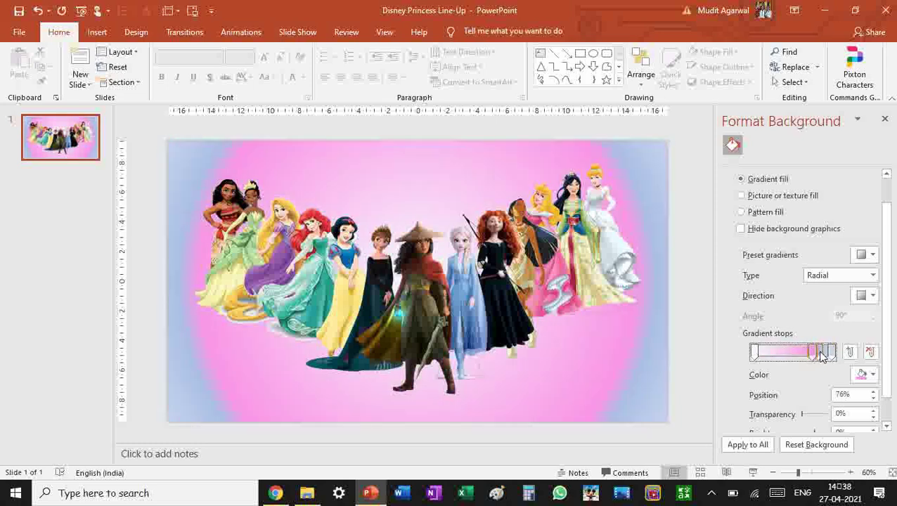
left_click(861, 374)
left_click(823, 344)
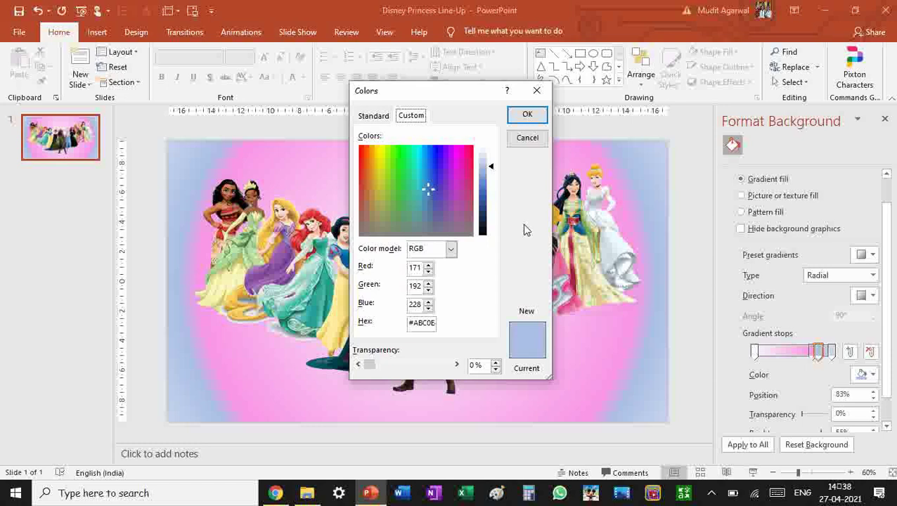
left_click_drag(426, 186, 456, 189)
left_click(529, 114)
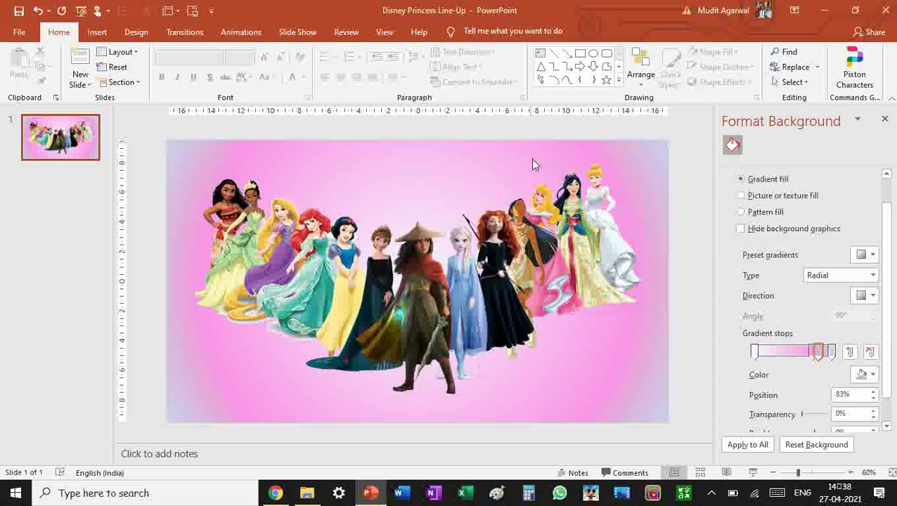
Step: Recolour the gradient stop at 100% with a custom pale greyish pink, about RGB 228, 208, 227
left_click(830, 352)
left_click(872, 374)
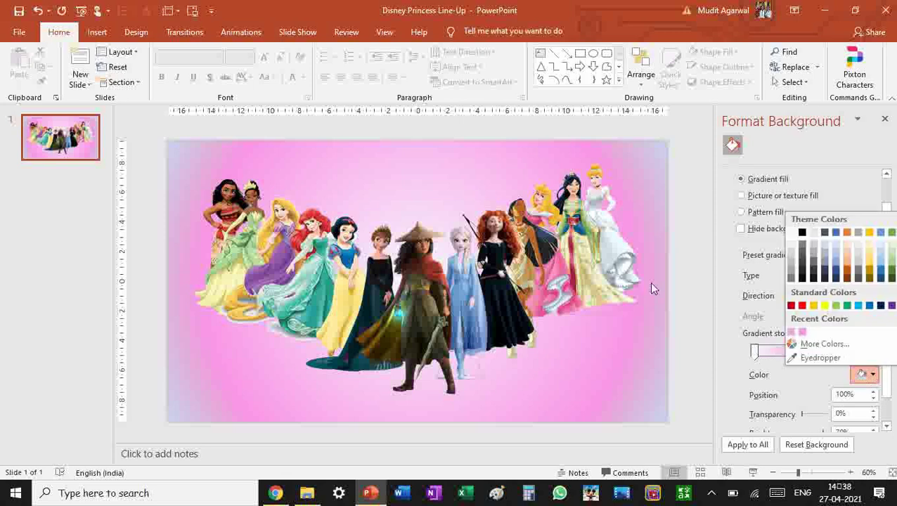
left_click(824, 344)
left_click_drag(450, 183, 454, 210)
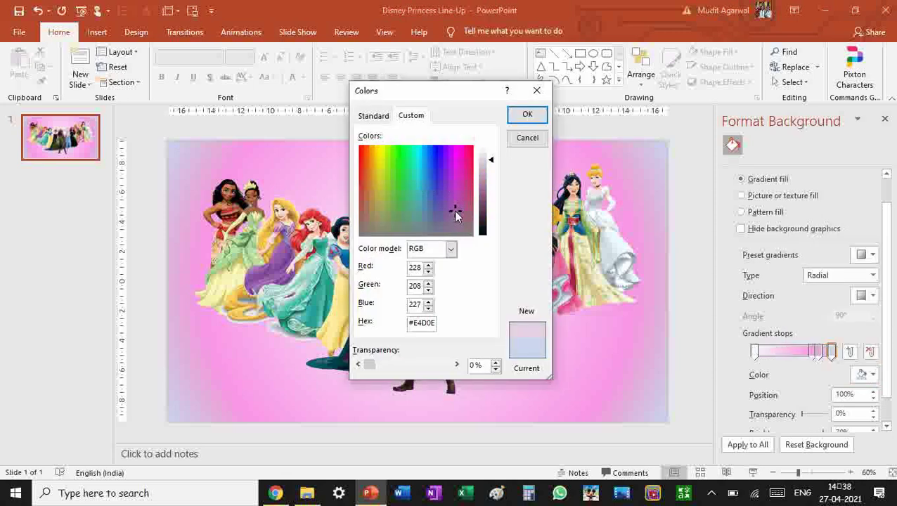
left_click(528, 114)
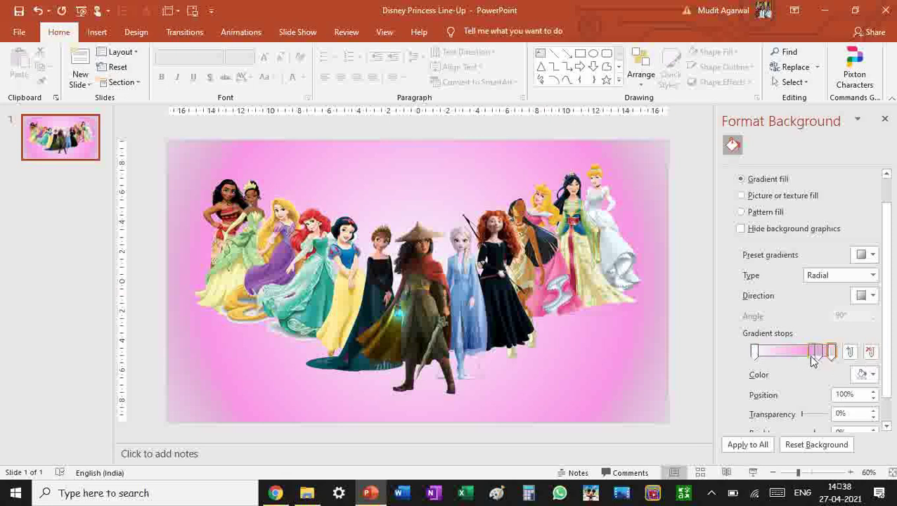
Step: Add a near-white gradient stop at 16% and recolour the 76% stop with blue sampled from Elsa's dress
left_click(756, 354)
mouse_move(764, 359)
left_mouse_down()
mouse_move(792, 358)
mouse_move(762, 359)
left_mouse_up()
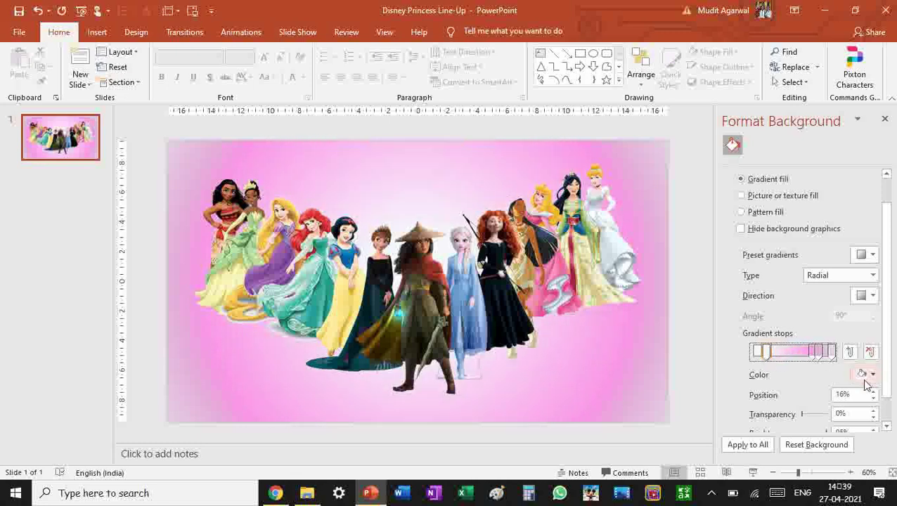
left_click(812, 354)
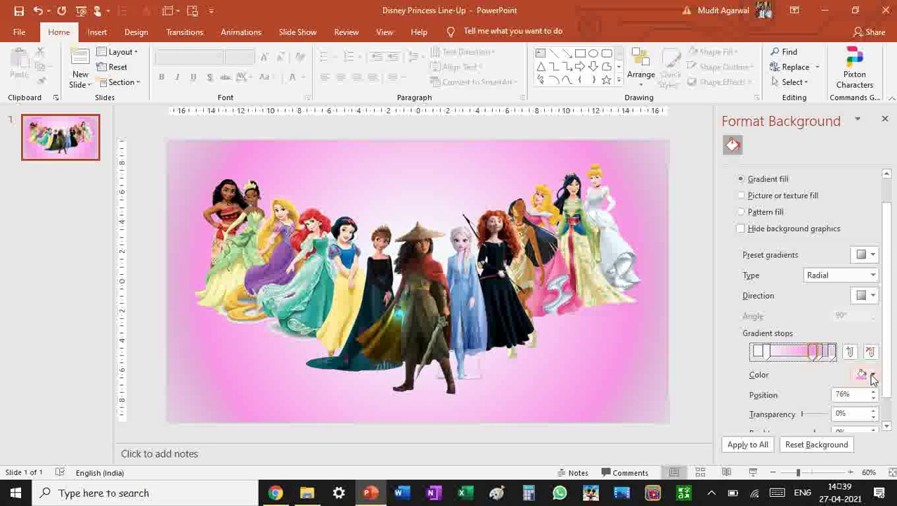
left_click(874, 375)
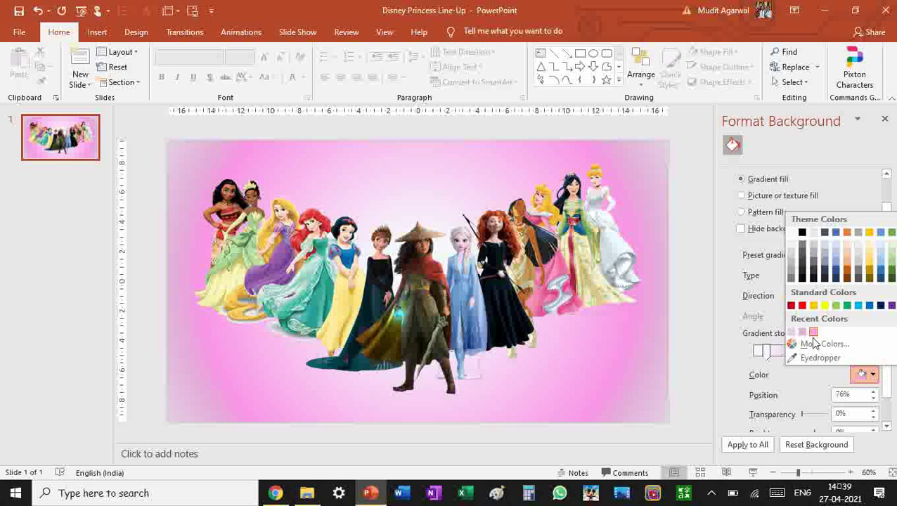
left_click(817, 359)
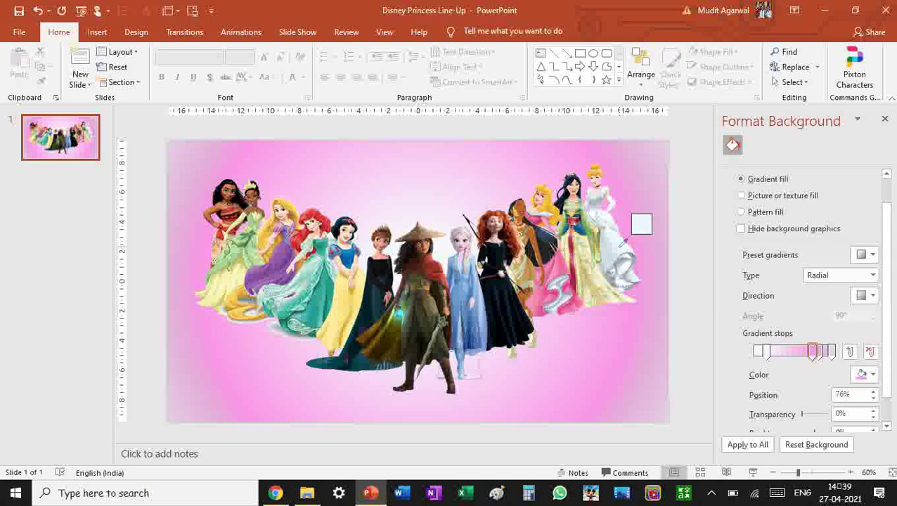
left_click(481, 310)
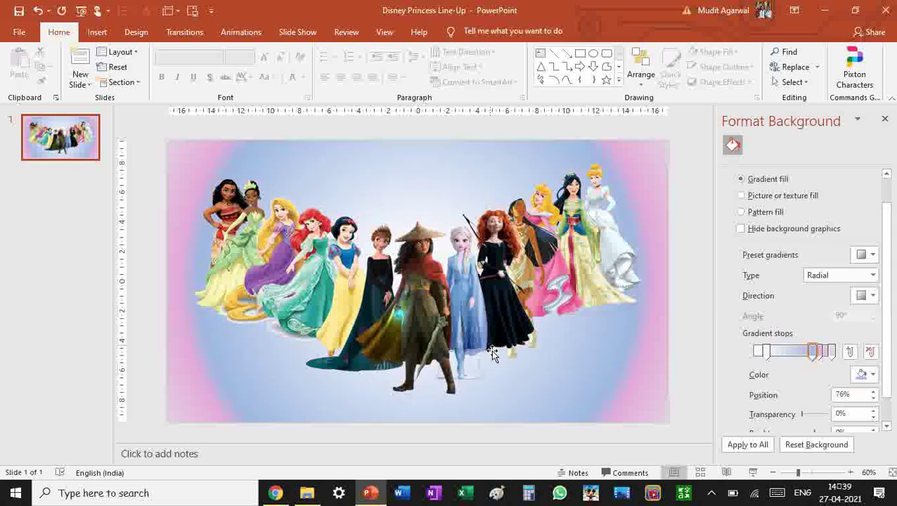
Step: Apply a light blue preset gradient to the background and make it Radial, running from the centre
left_click(864, 255)
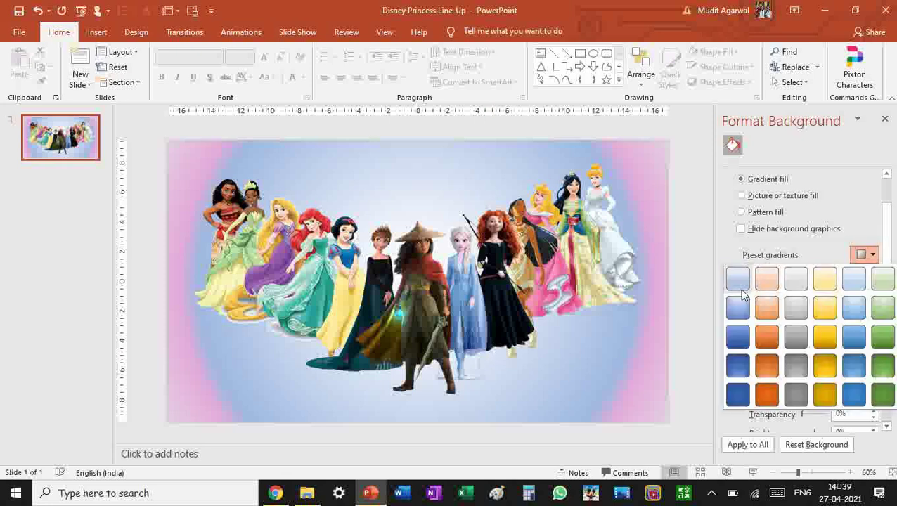
left_click(740, 281)
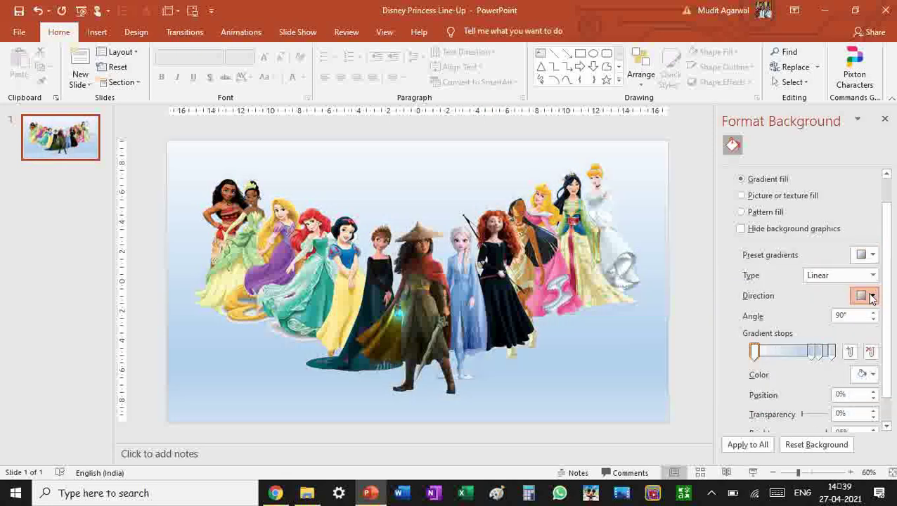
left_click(873, 275)
left_click(840, 304)
left_click(866, 299)
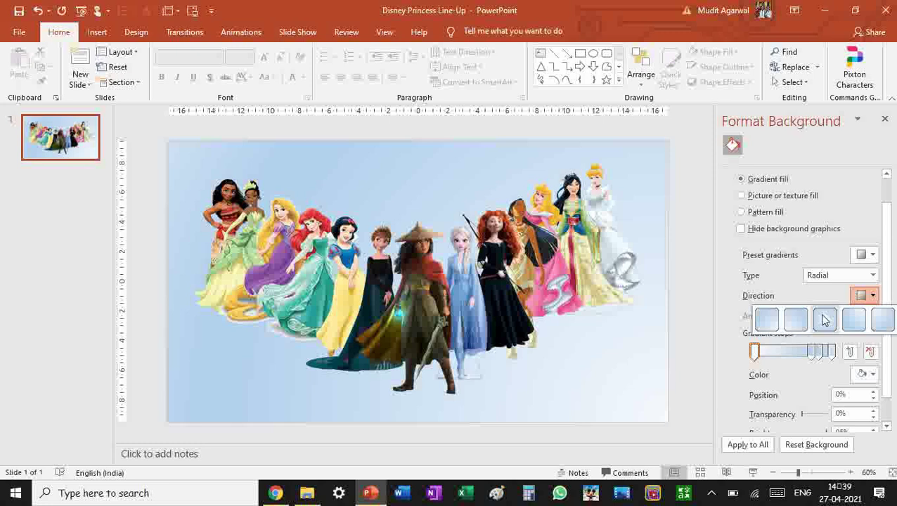
left_click(819, 314)
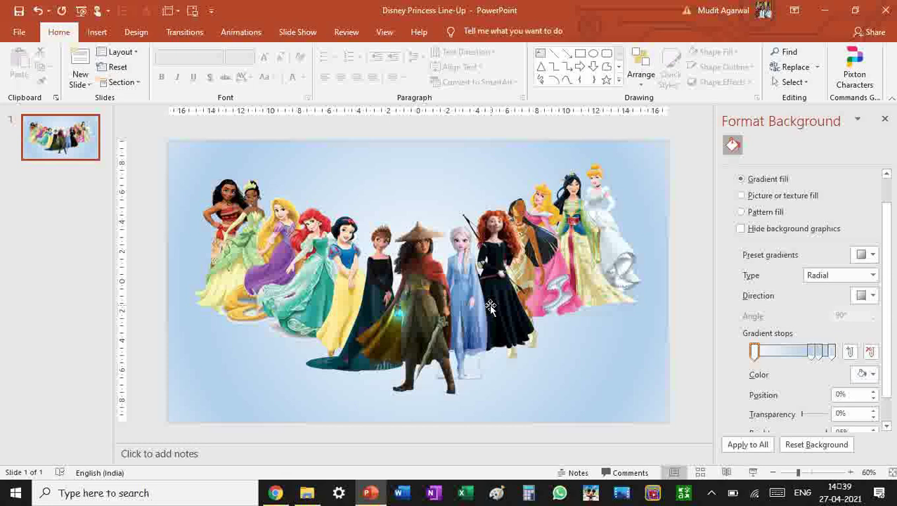
Step: Raise the Elsa picture's colour saturation by one preset level
left_click(462, 305)
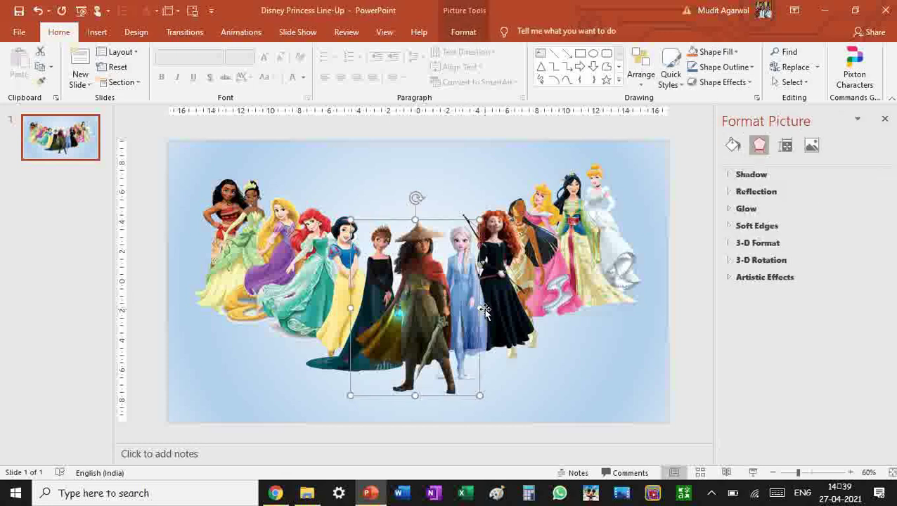
left_click(483, 311)
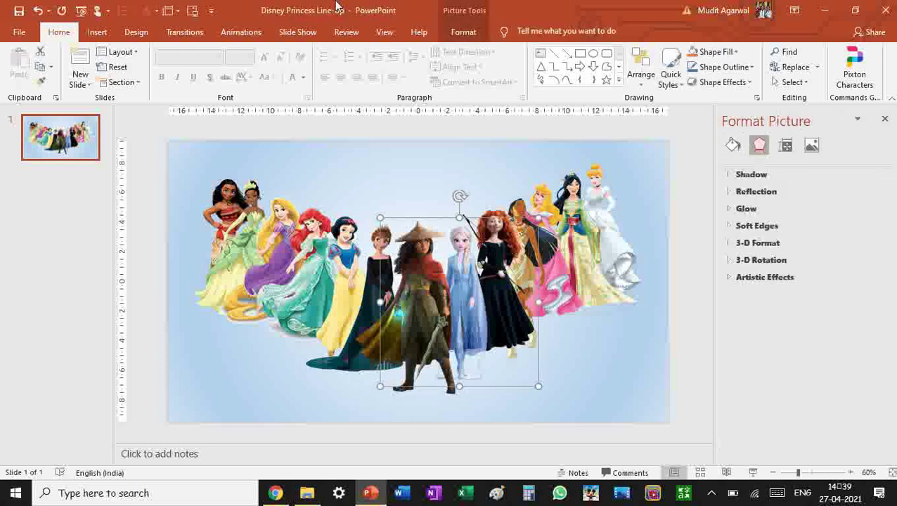
left_click(463, 31)
left_click(112, 70)
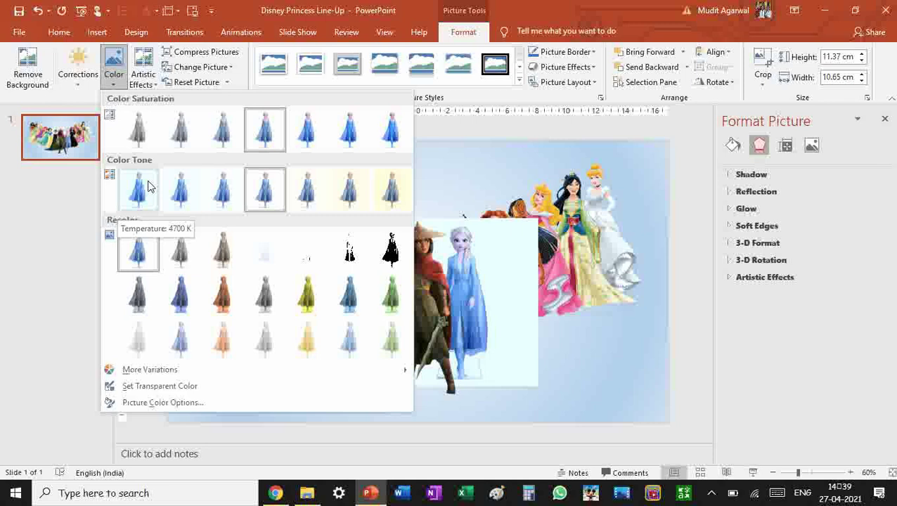
left_click(306, 116)
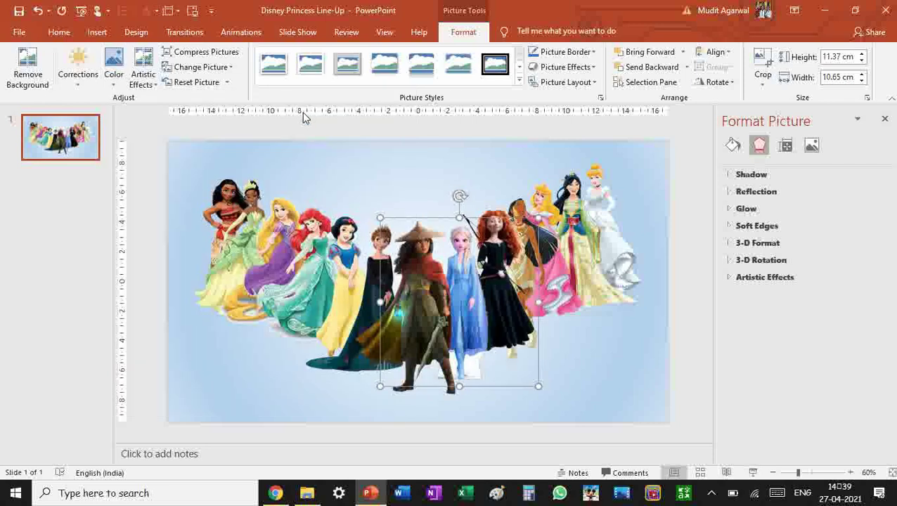
Step: Remove the Elsa picture's background, extending the selection area over her head and feet and marking the leftover patch beside her foot for removal
left_click(27, 67)
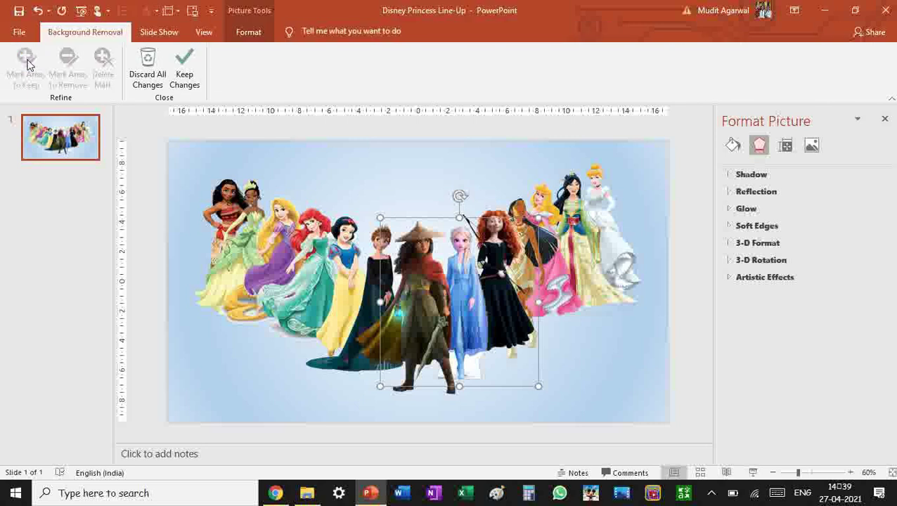
left_click_drag(459, 367, 460, 381)
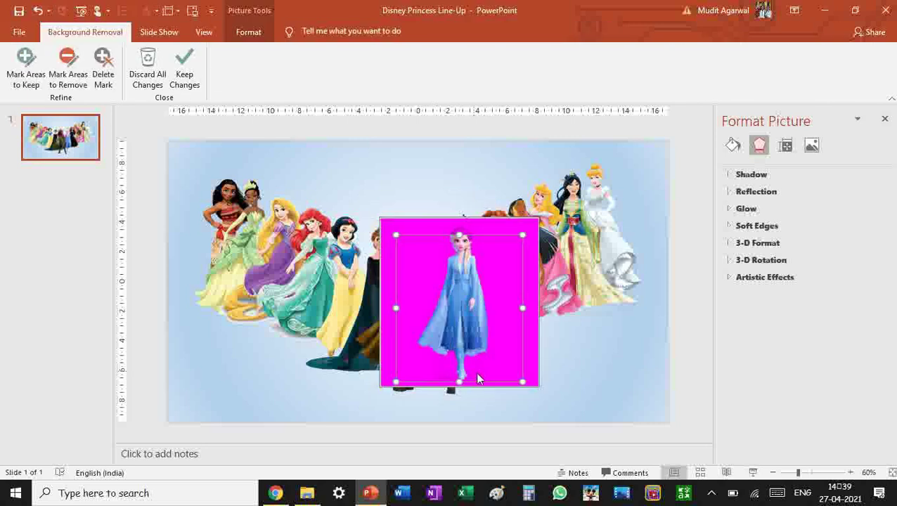
left_click_drag(459, 235, 466, 223)
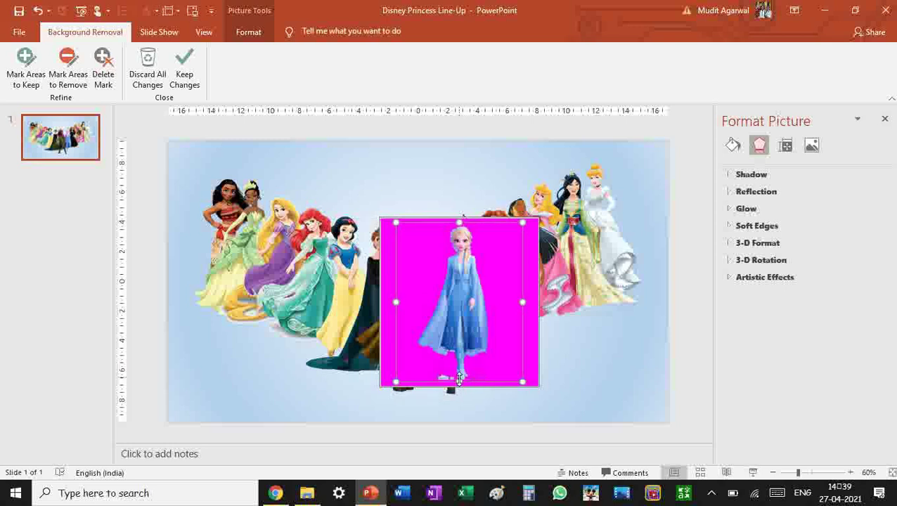
left_click_drag(459, 383, 458, 382)
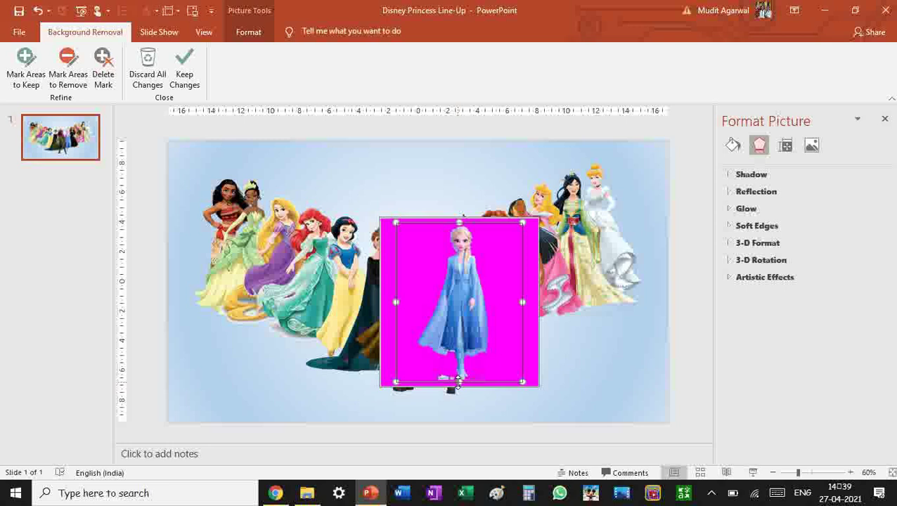
left_click(68, 68)
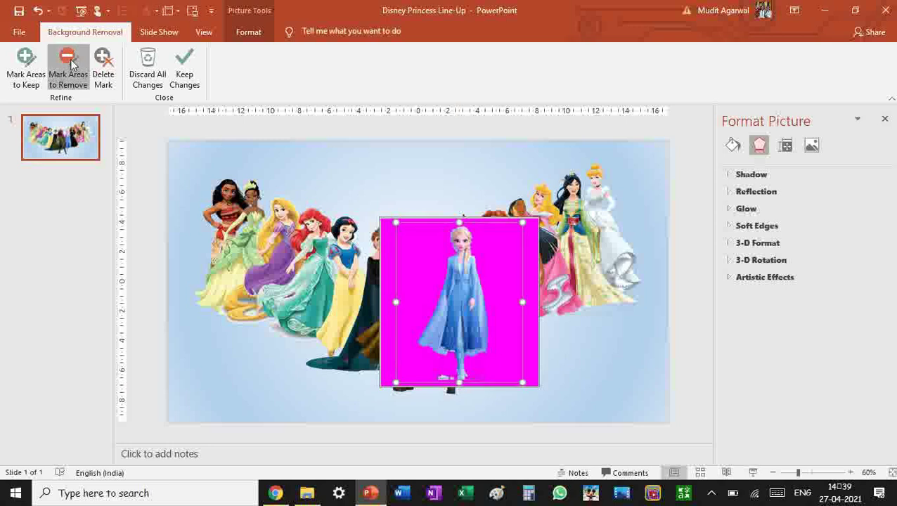
left_click(441, 377)
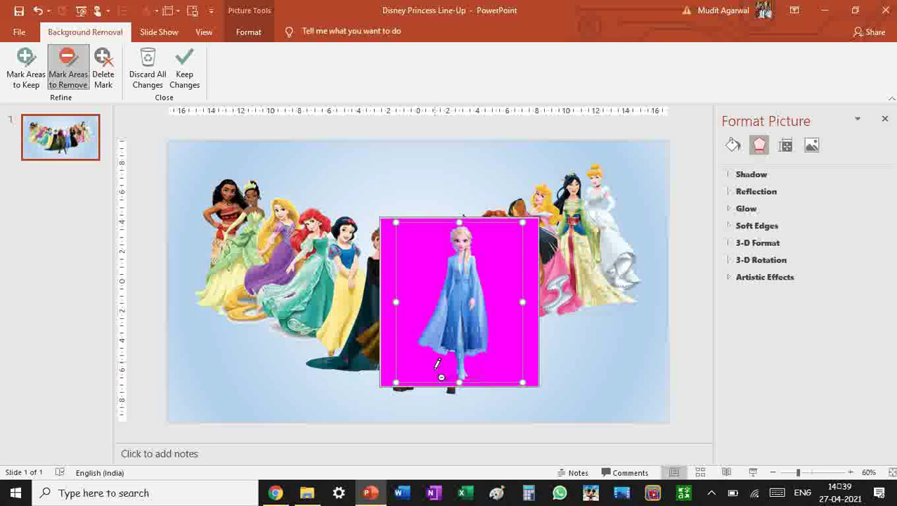
left_click(184, 73)
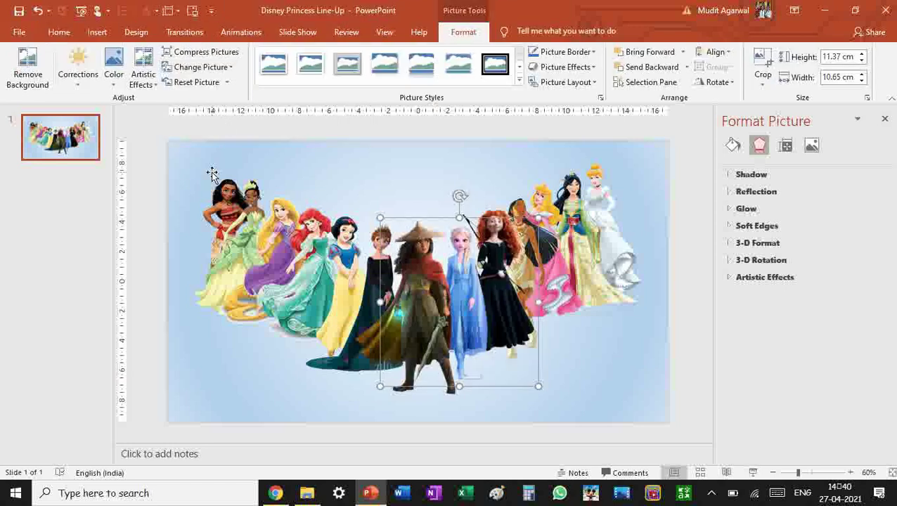
left_click(155, 169)
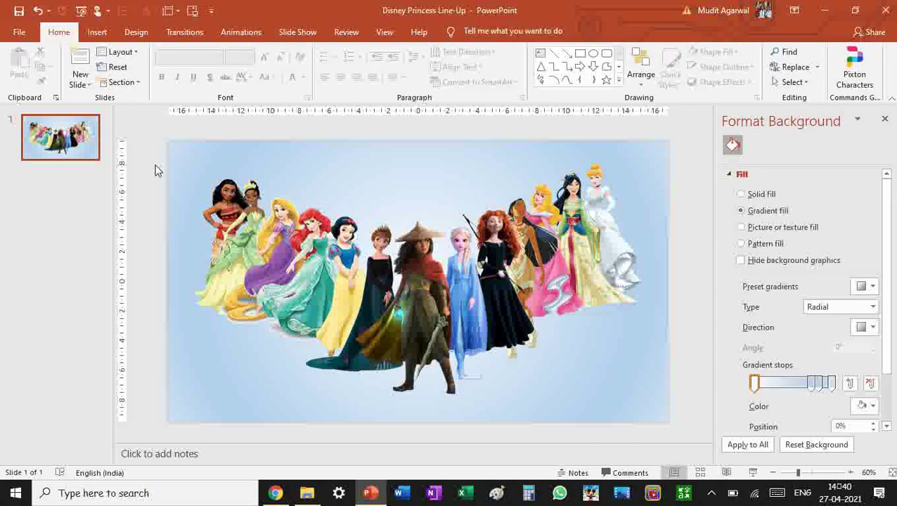
left_click(885, 119)
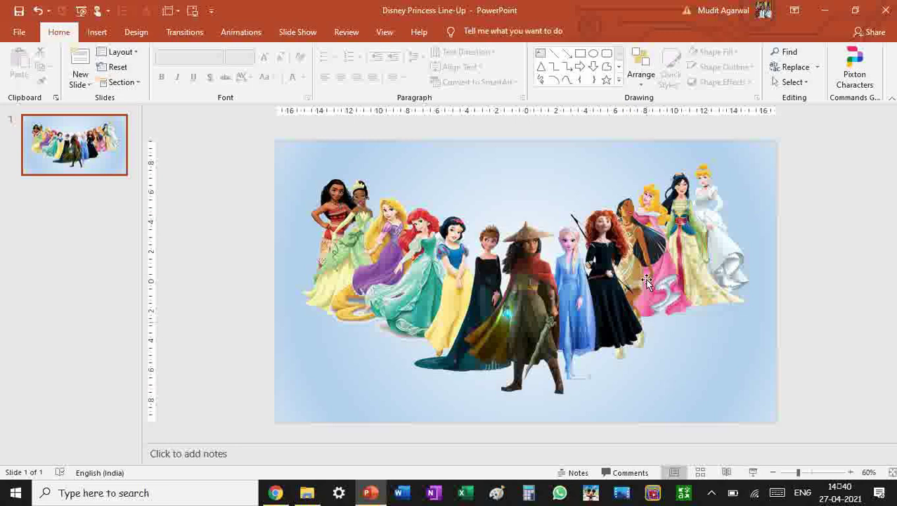
left_click(355, 218)
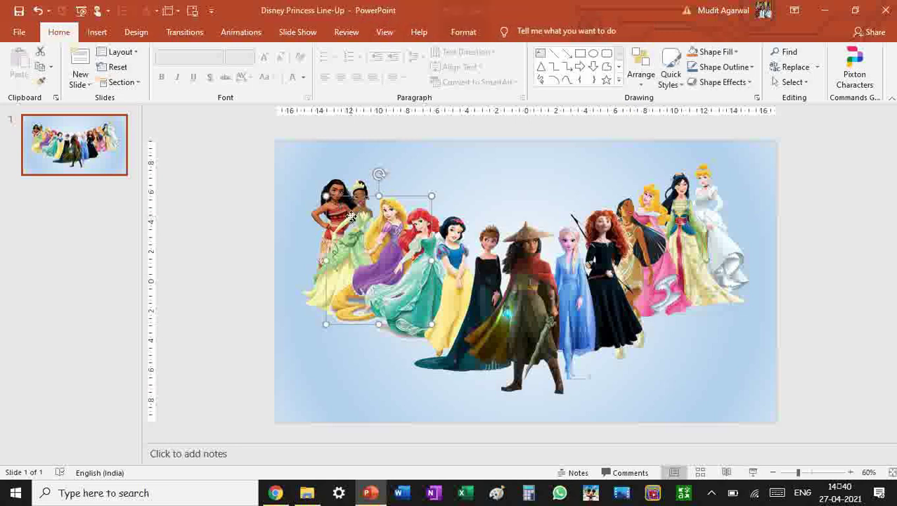
left_click(531, 322)
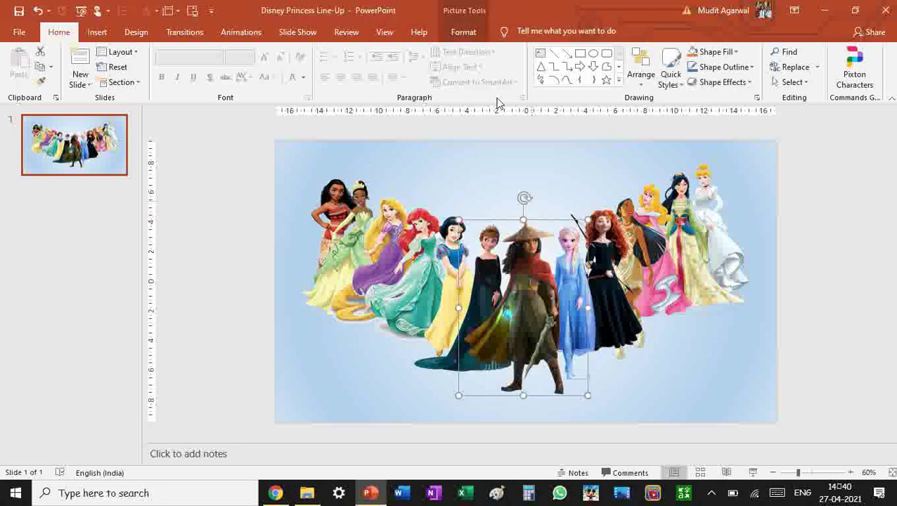
left_click(464, 32)
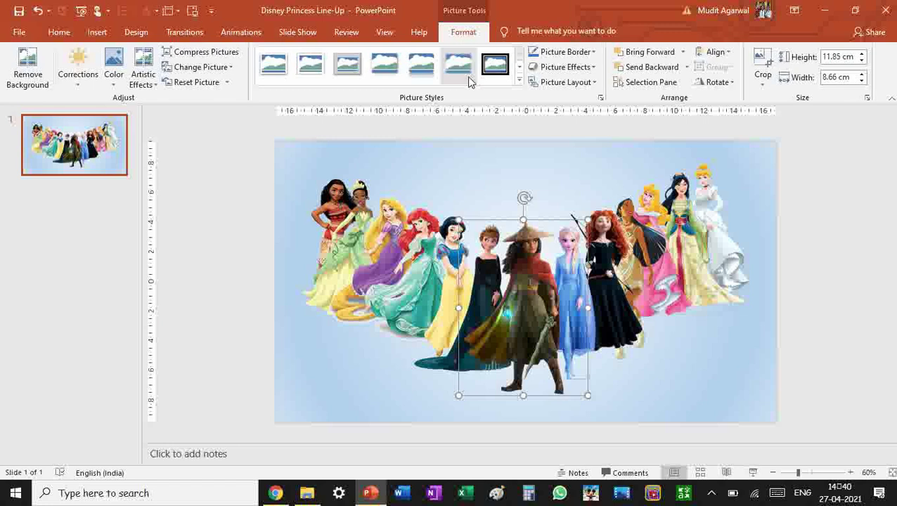
left_click(238, 268)
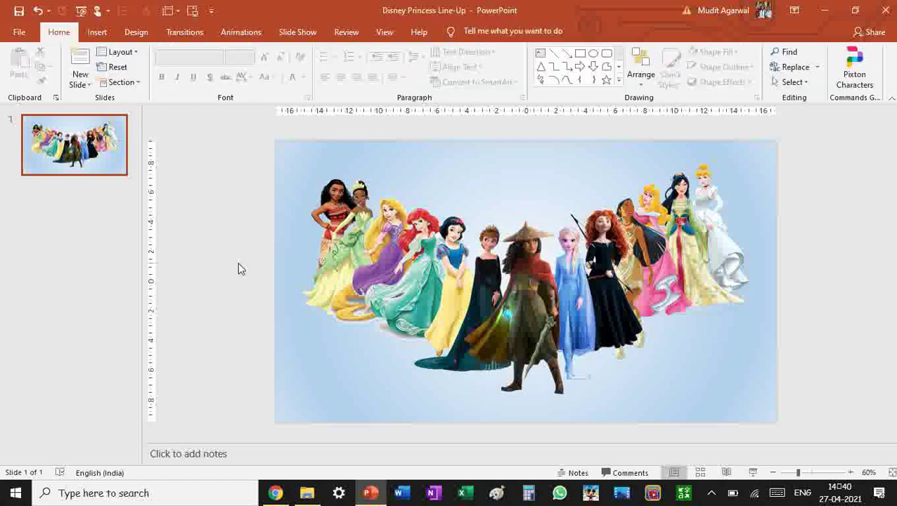
left_click(518, 285)
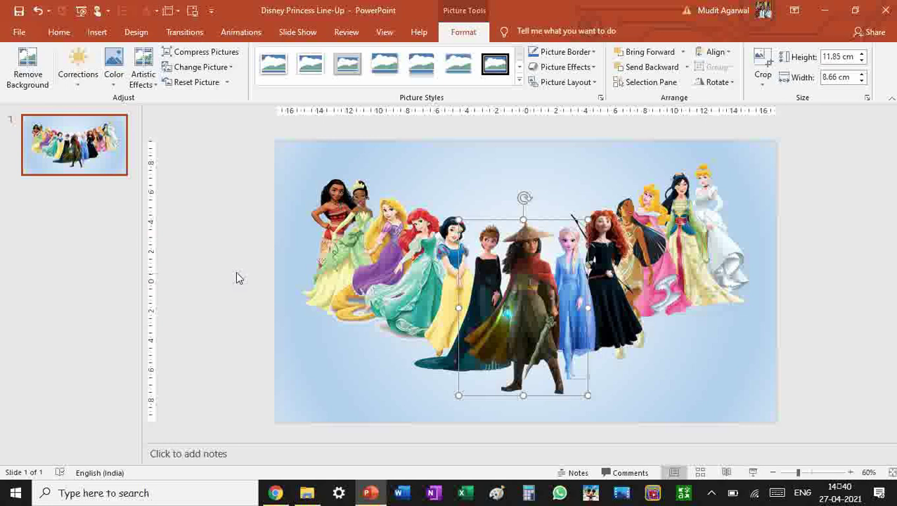
left_click(232, 213)
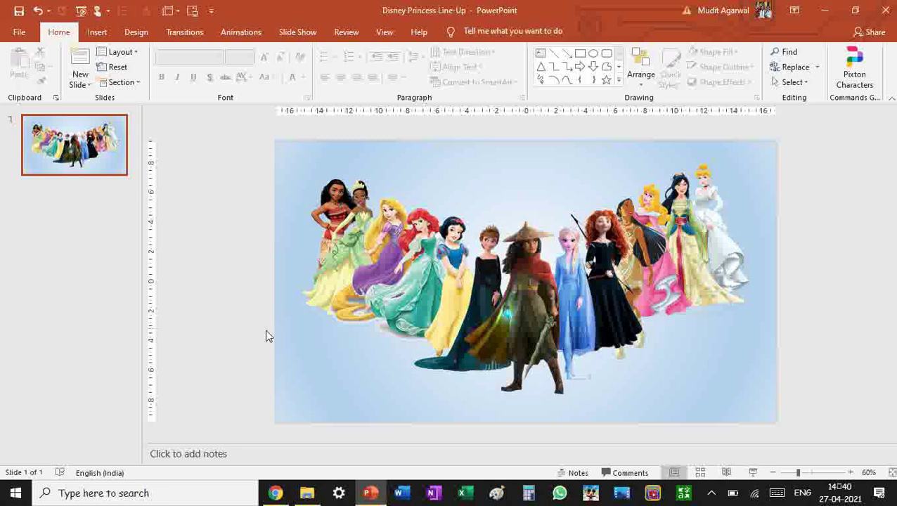
Step: Copy the line-up slide and add a blank slide after it
right_click(107, 156)
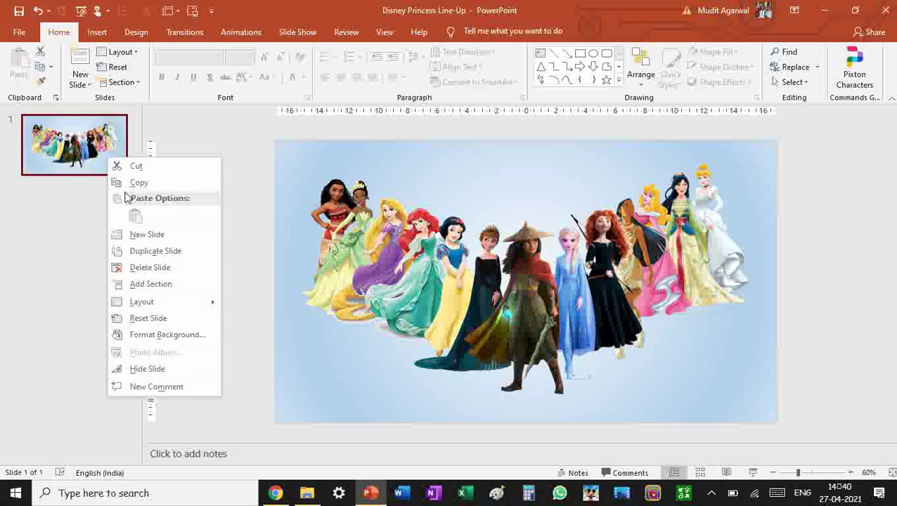
left_click(89, 123)
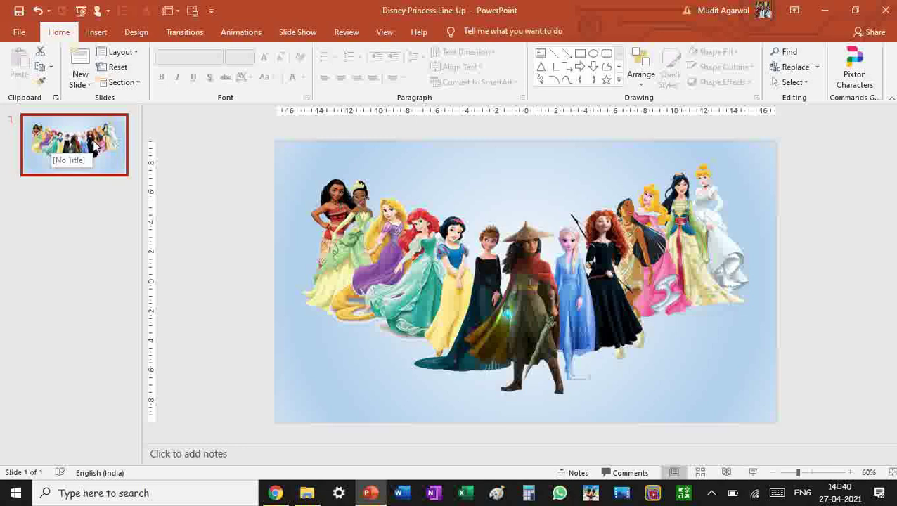
right_click(95, 141)
left_click(158, 168)
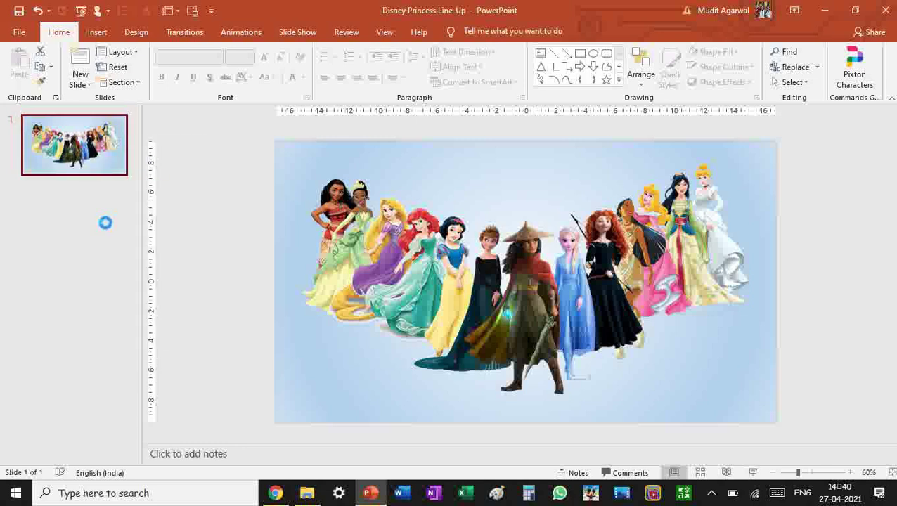
left_click(87, 242)
key("Return")
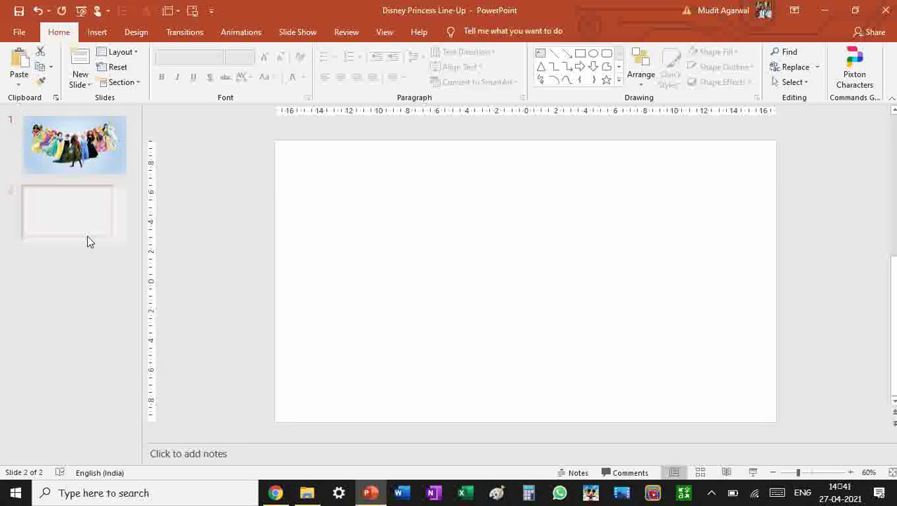
Step: Fill the blank slide's background with the copied line-up slide as a picture from the clipboard
right_click(431, 220)
left_click(490, 332)
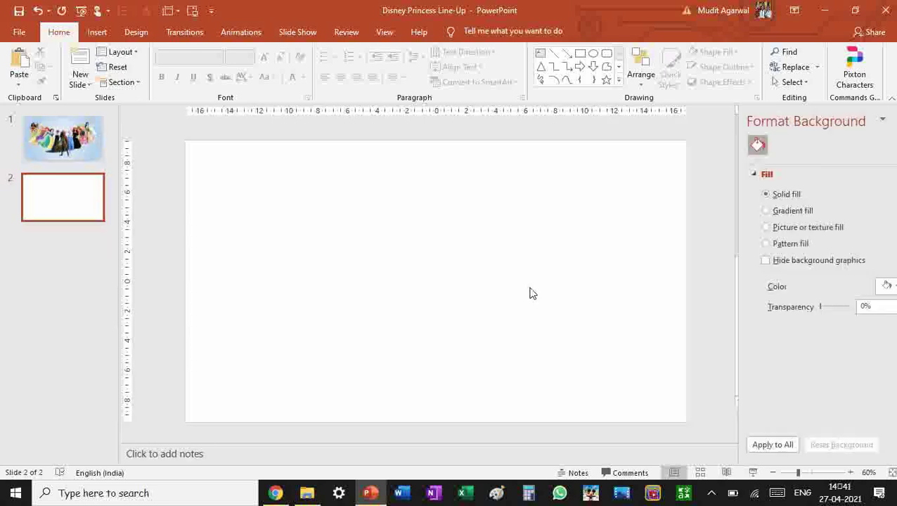
left_click(766, 227)
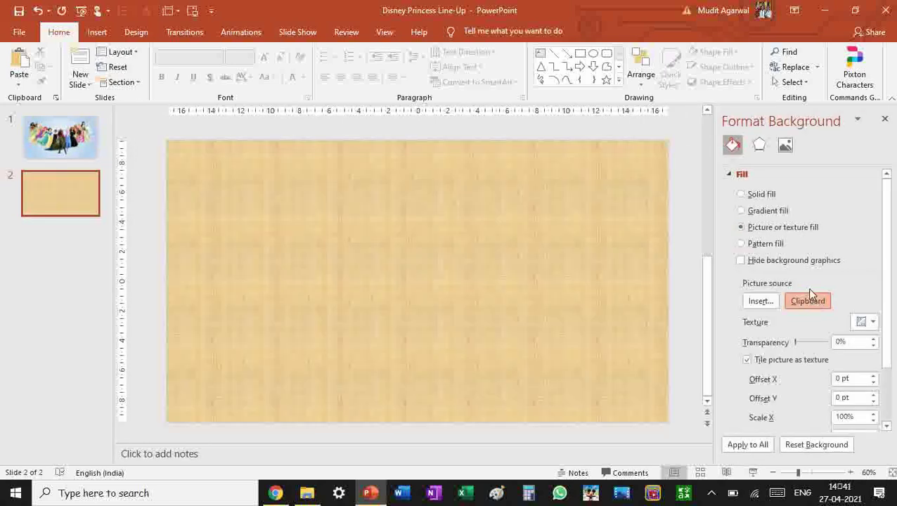
left_click(808, 301)
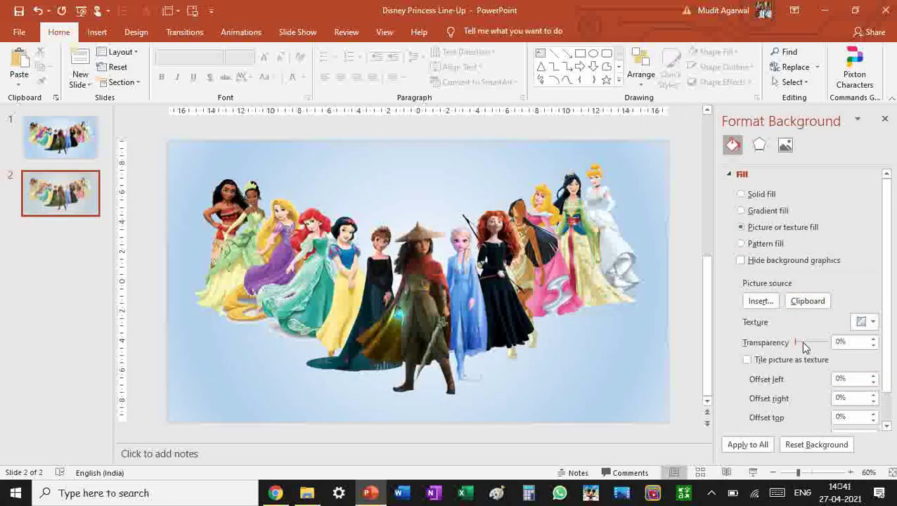
left_click(885, 119)
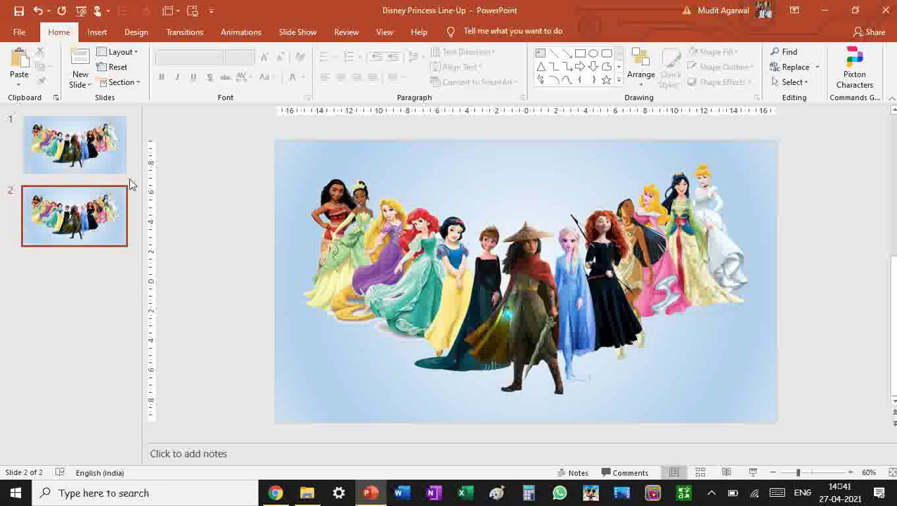
Step: Paste the copied slide after slide 2, and delete it together with the picture-background slide
left_click(109, 174)
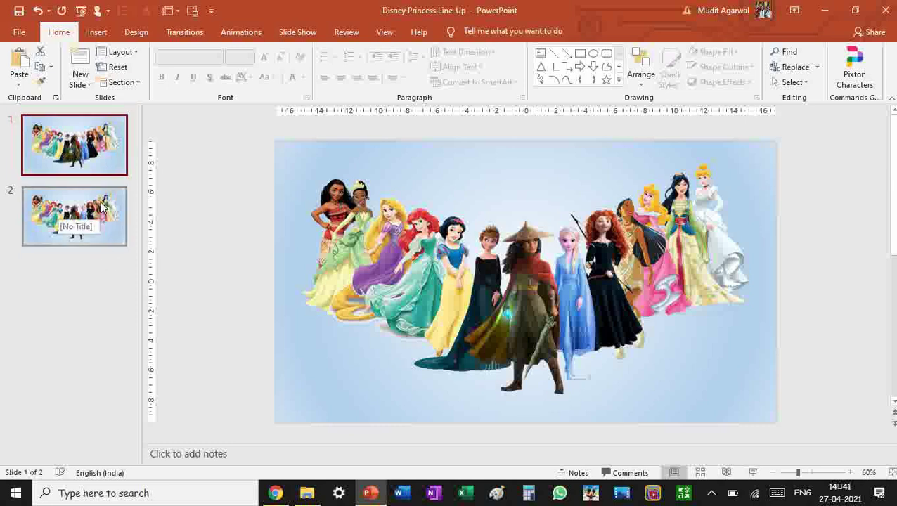
left_click(102, 202)
key("ctrl+v")
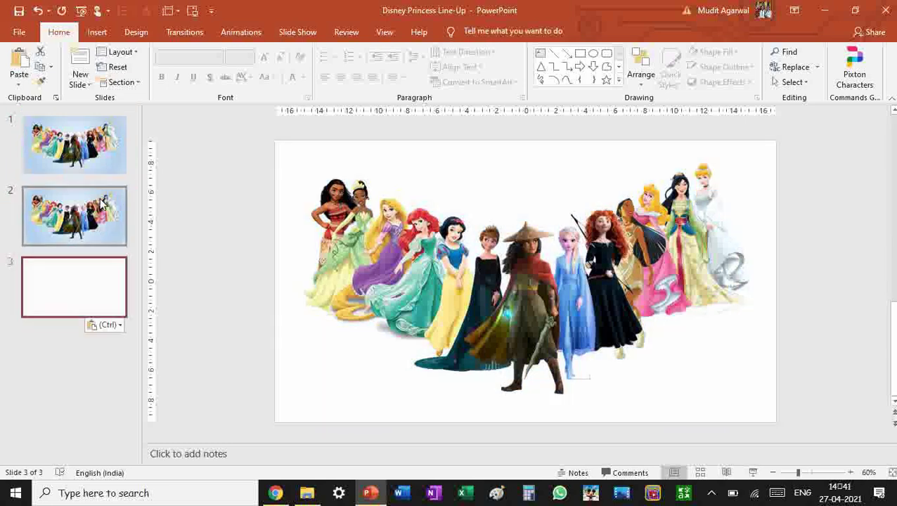
key("Delete")
key("Delete")
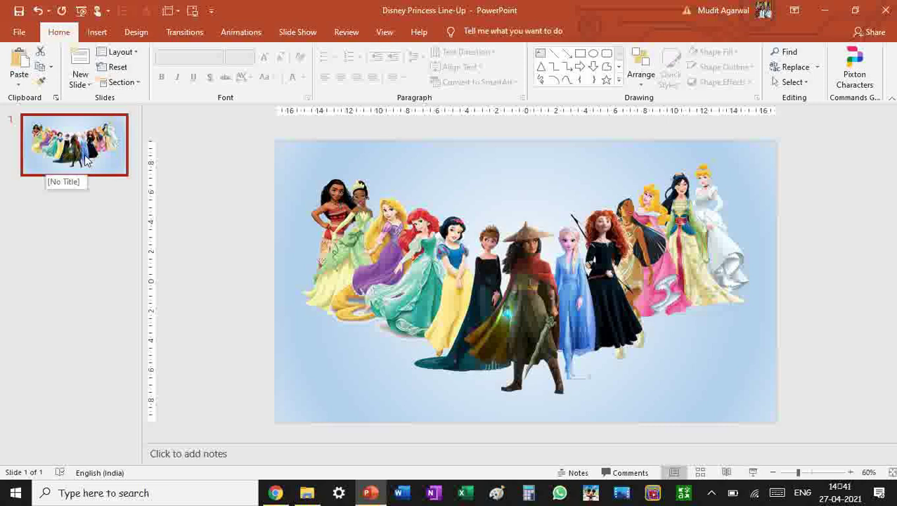
Step: Capture a screen snip of the whole line-up slide and paste it onto a new blank slide 2
key("super+shift+s")
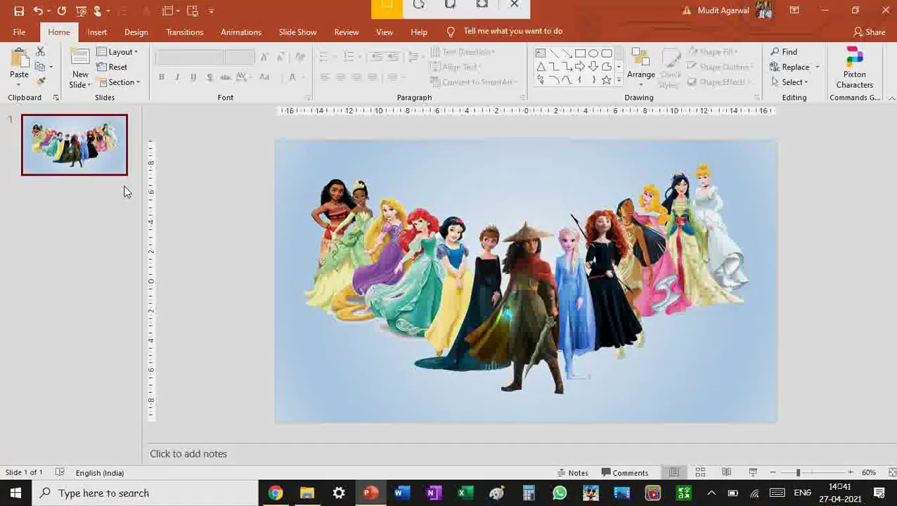
left_click_drag(275, 140, 777, 421)
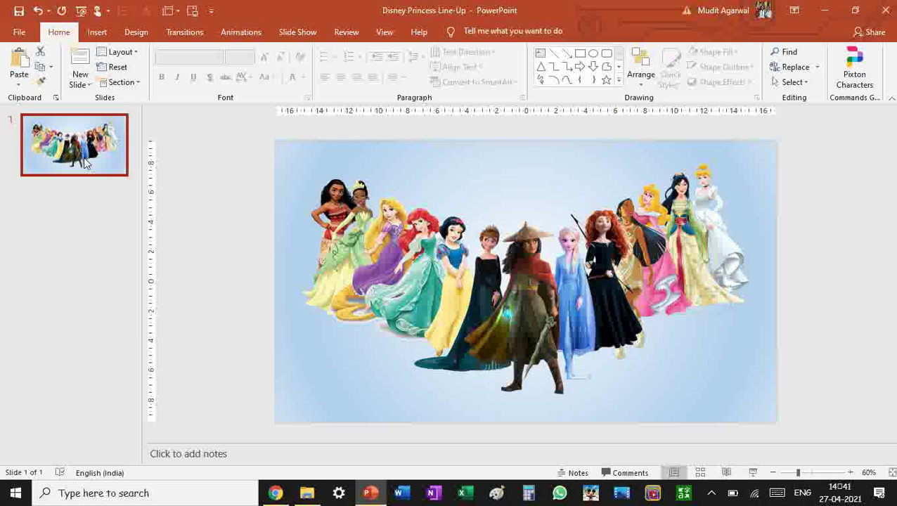
key("Return")
key("ctrl+v")
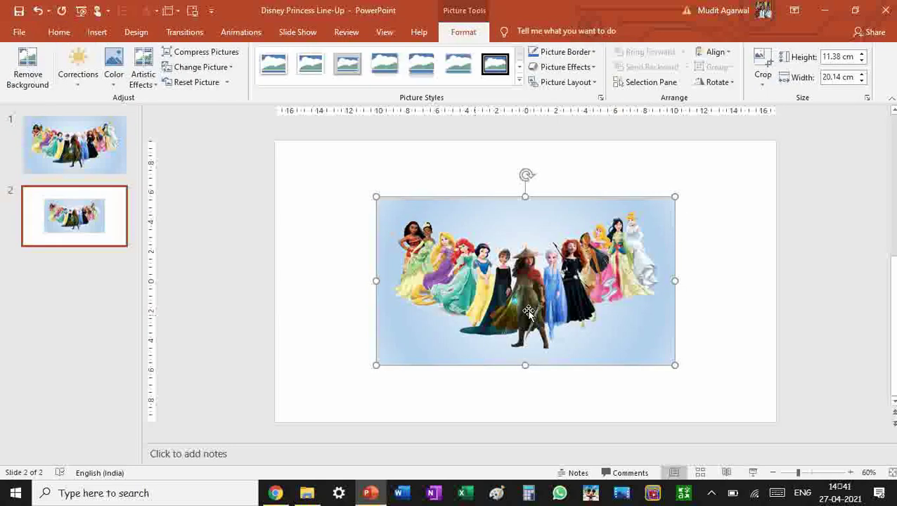
Step: Enlarge the pasted snip to cover the slide at 33.87 × 19.05 cm and apply the lowest colour saturation preset for greyscale
left_click_drag(580, 304, 491, 260)
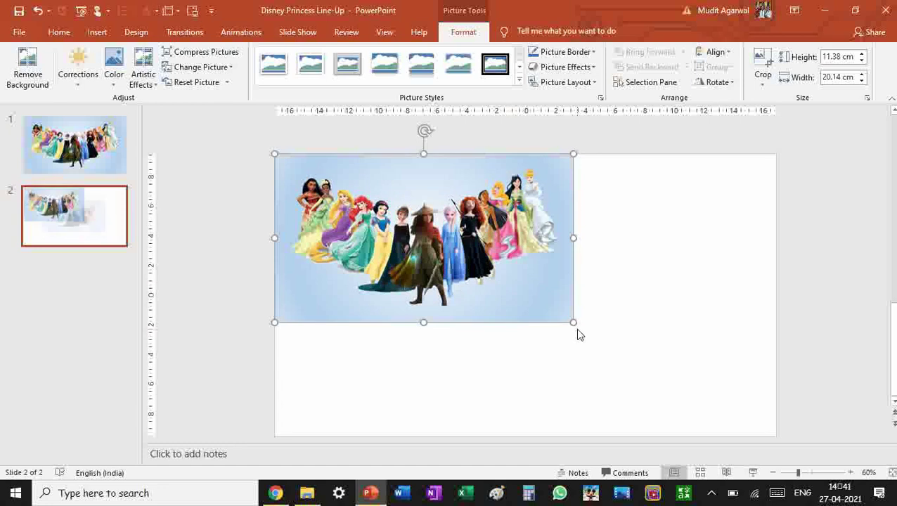
left_click_drag(573, 322, 774, 432)
left_click_drag(776, 290, 778, 290)
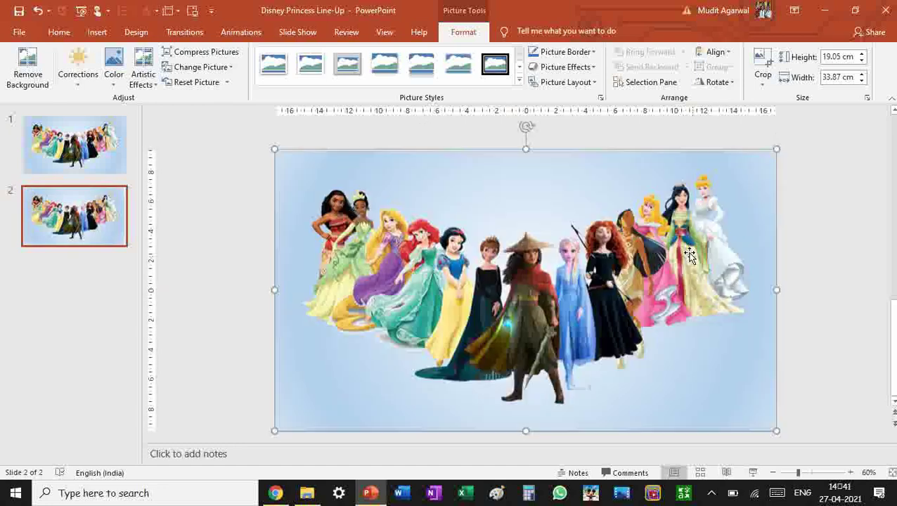
left_click(116, 77)
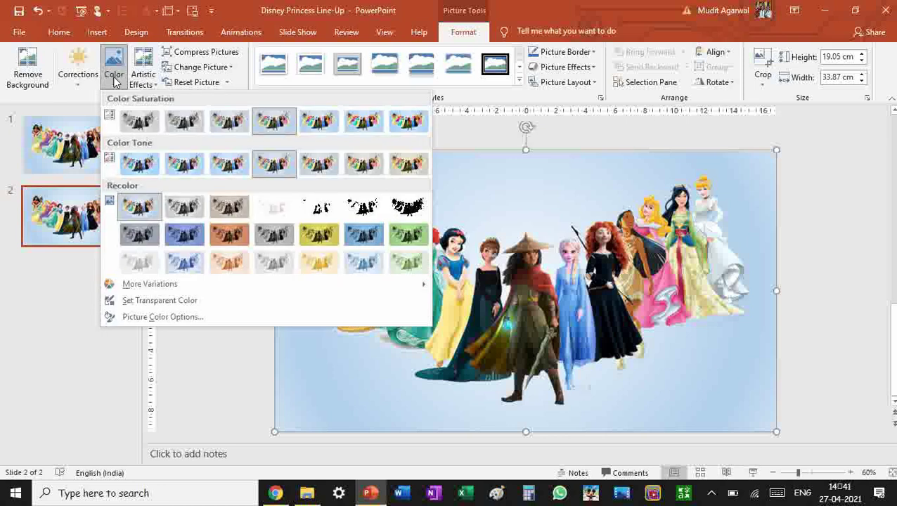
left_click(138, 121)
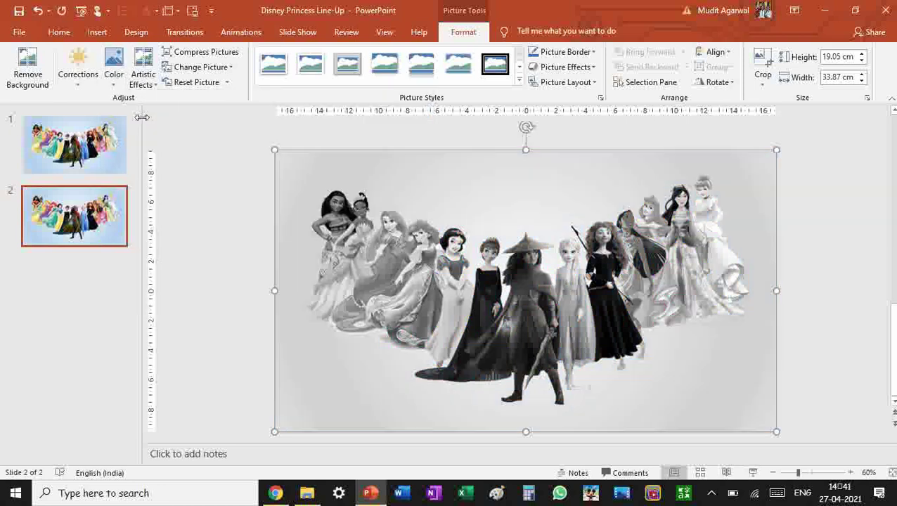
Step: Copy the central Raya picture from slide 1 and paste it in colour over the greyscale image on slide 2
left_click(234, 216)
scroll(417, 373, "up", 1)
left_click(545, 332)
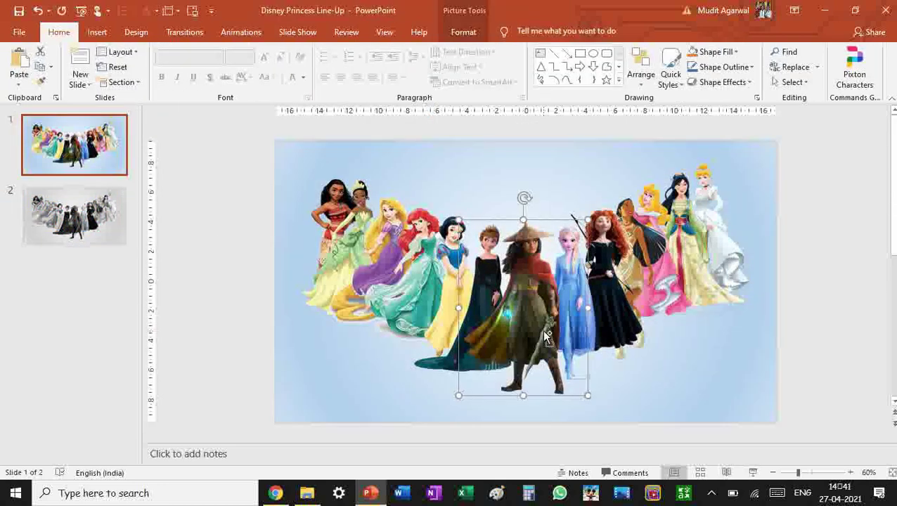
key("ctrl+c")
left_click(79, 223)
key("ctrl+v")
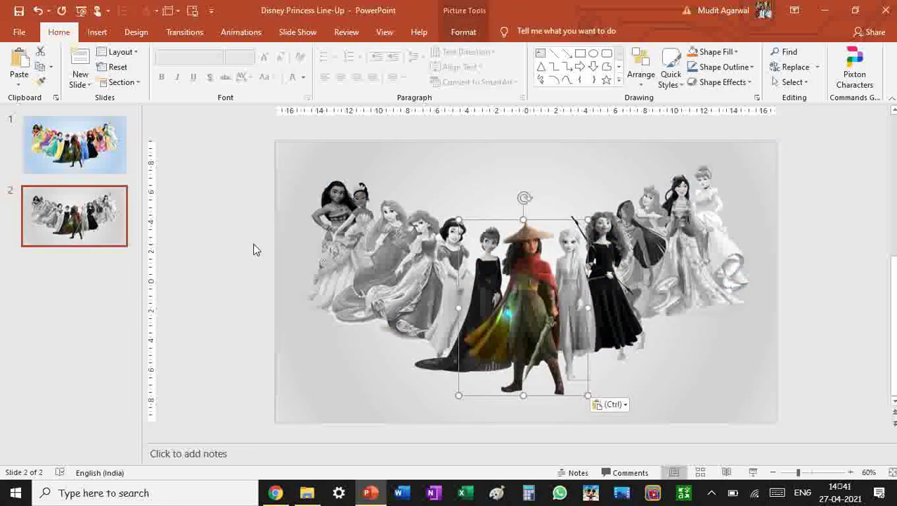
Step: Apply the Fade transition to slide 2, the greyscale slide with Raya in colour
left_click(256, 248)
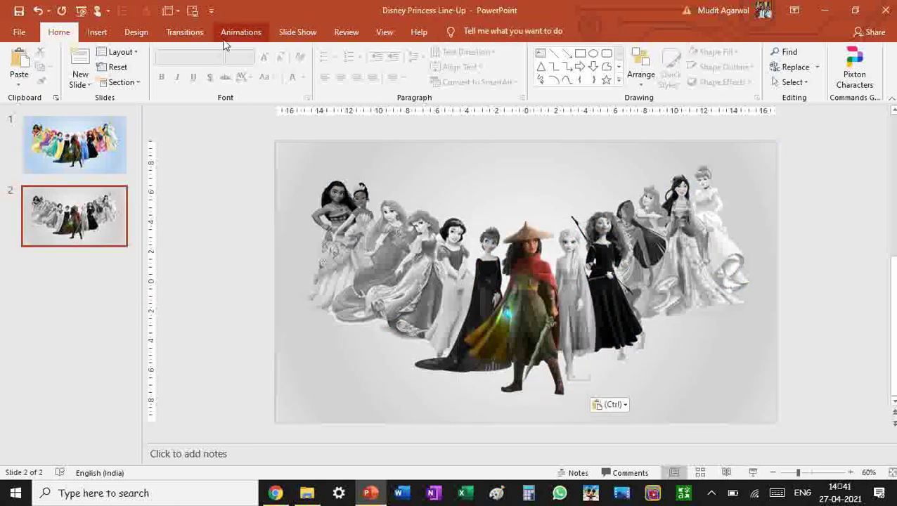
left_click(197, 32)
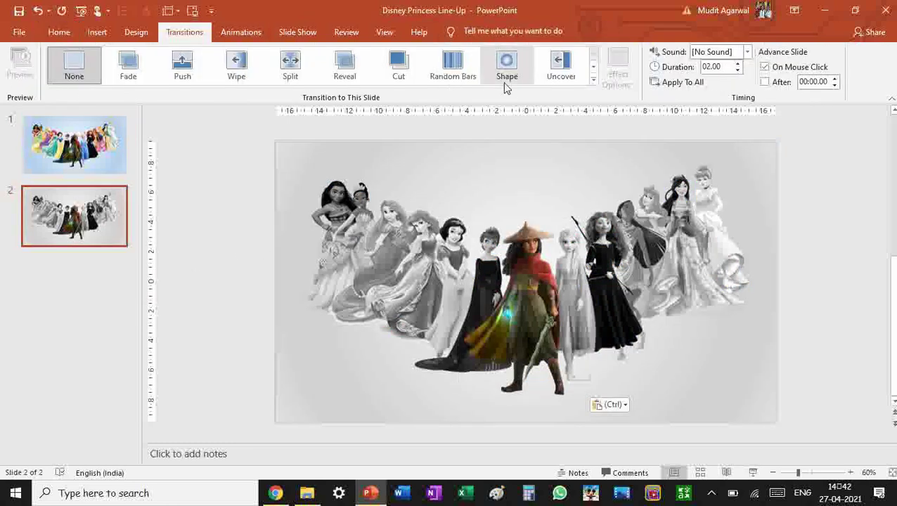
left_click(593, 79)
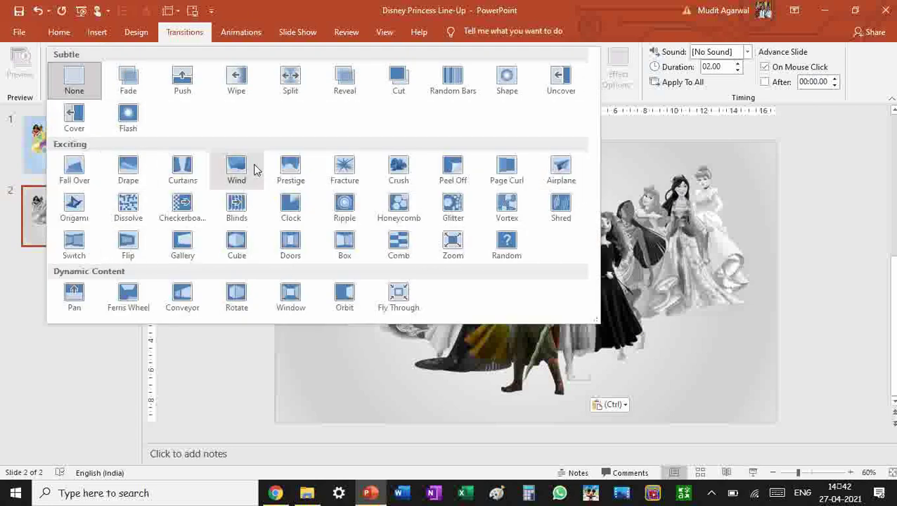
left_click(140, 81)
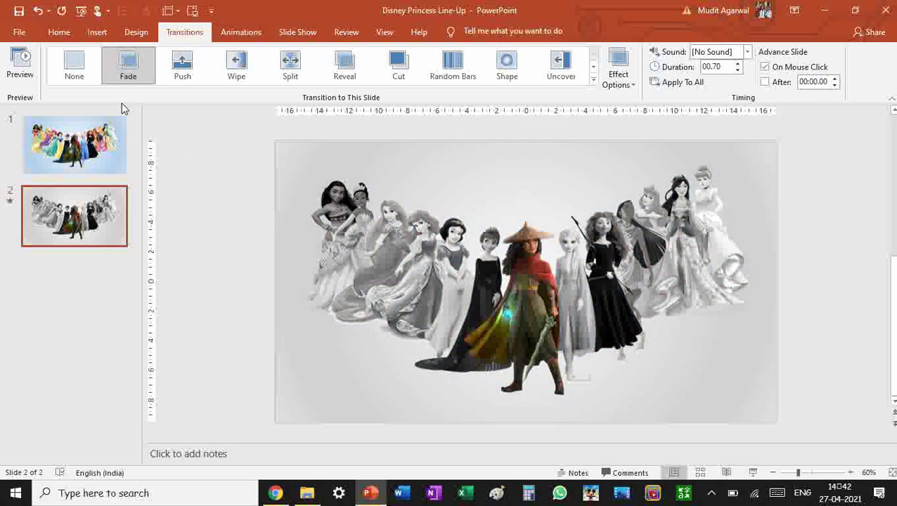
left_click(298, 31)
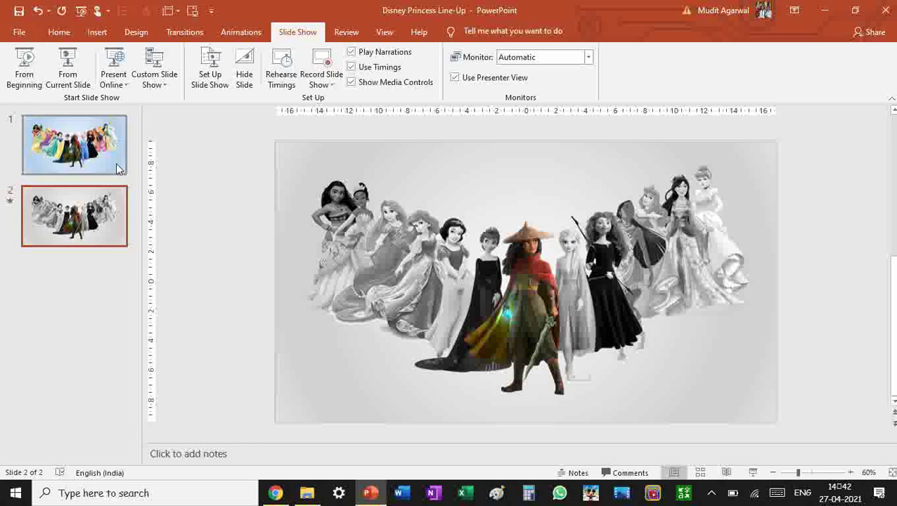
Step: Copy the greyscale line-up picture from slide 2 and paste it onto a new slide 3
key("ctrl+z")
key("ctrl+z")
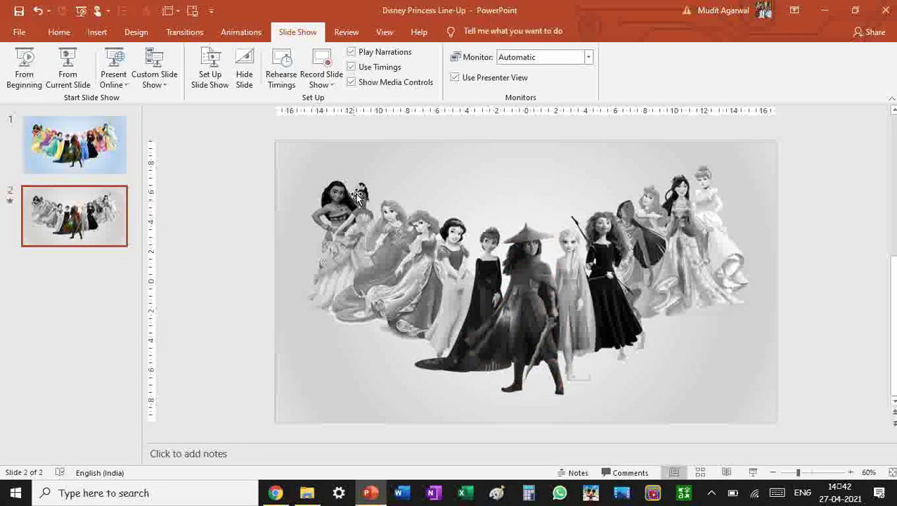
key("ctrl+y")
left_click(270, 252)
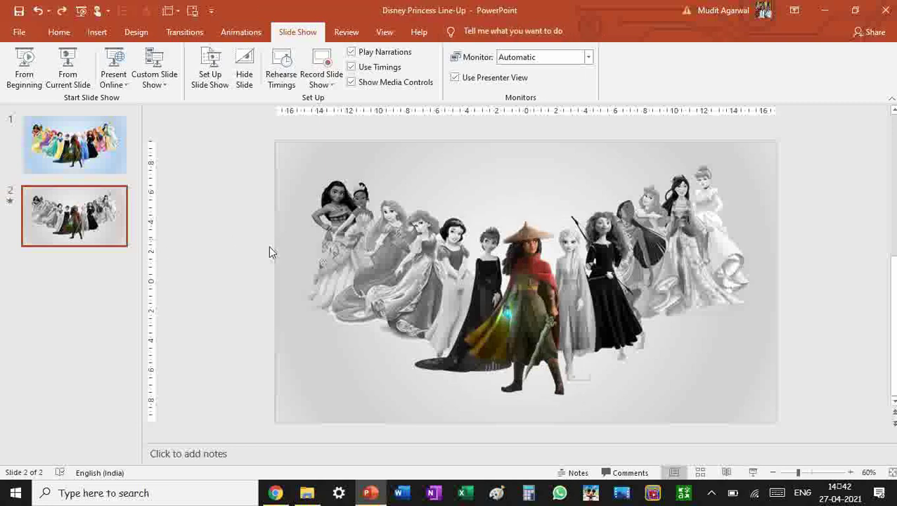
left_click(326, 257)
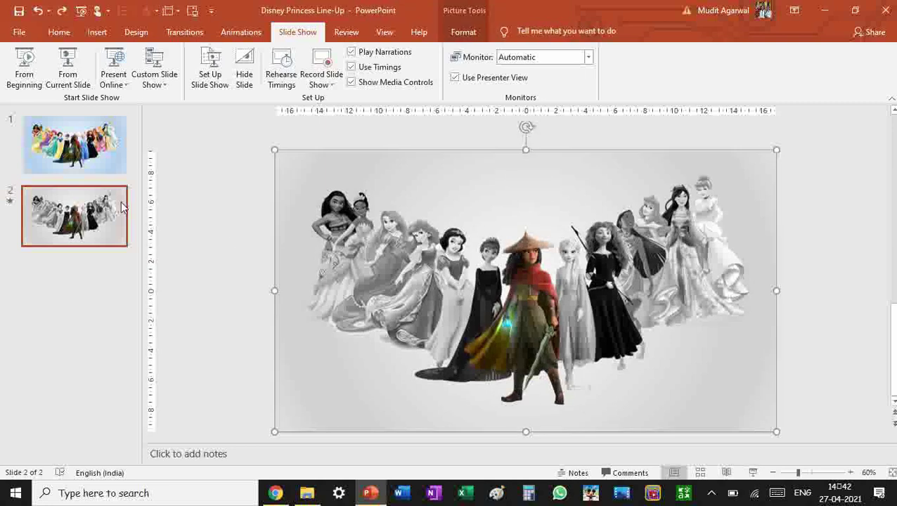
left_click(82, 217)
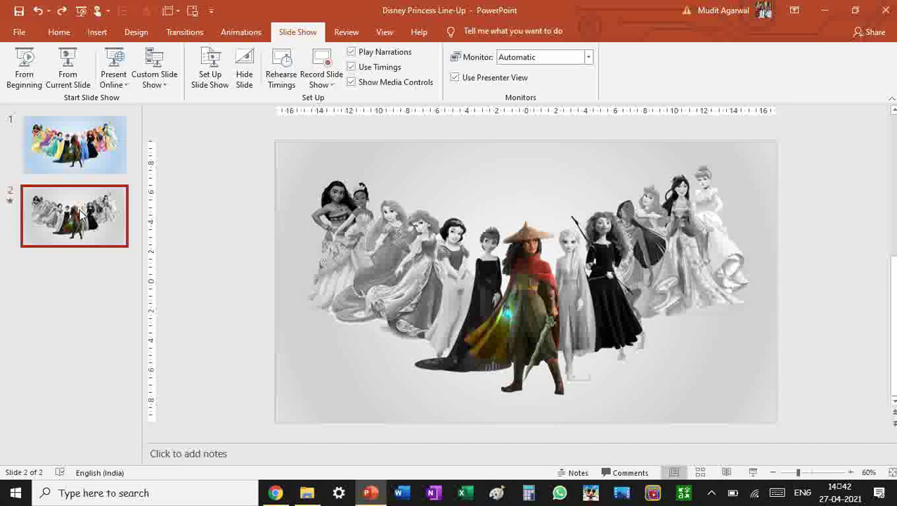
key("ctrl+m")
key("ctrl+v")
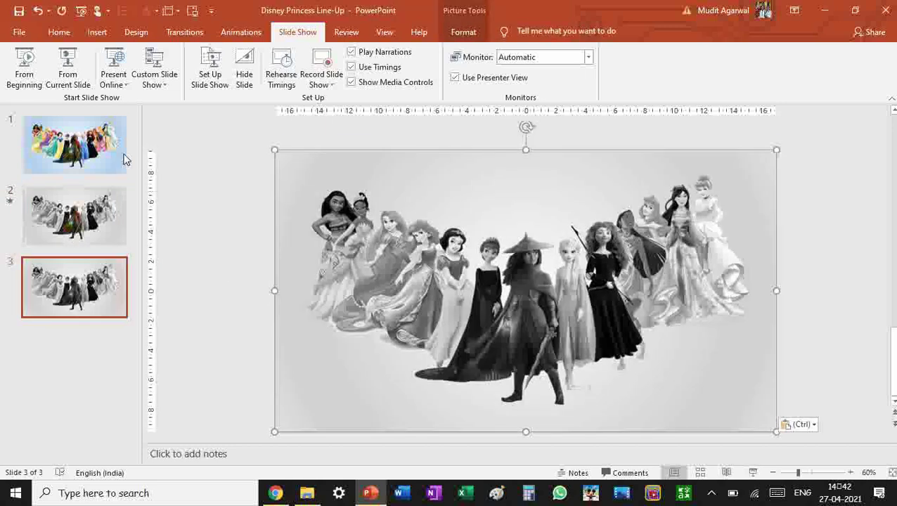
Step: Copy the Elsa picture from slide 1 and paste it in colour over the greyscale image on slide 3
left_click(124, 159)
left_click(578, 279)
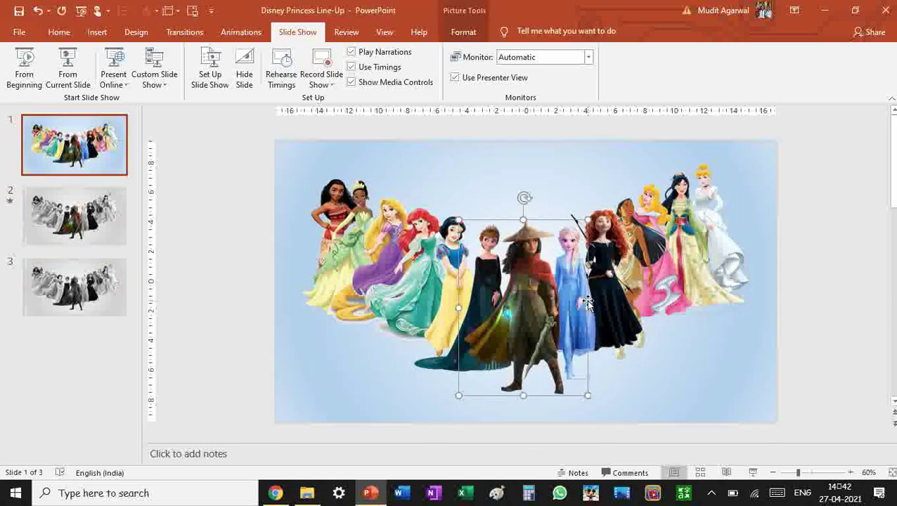
left_click_drag(588, 303, 593, 321)
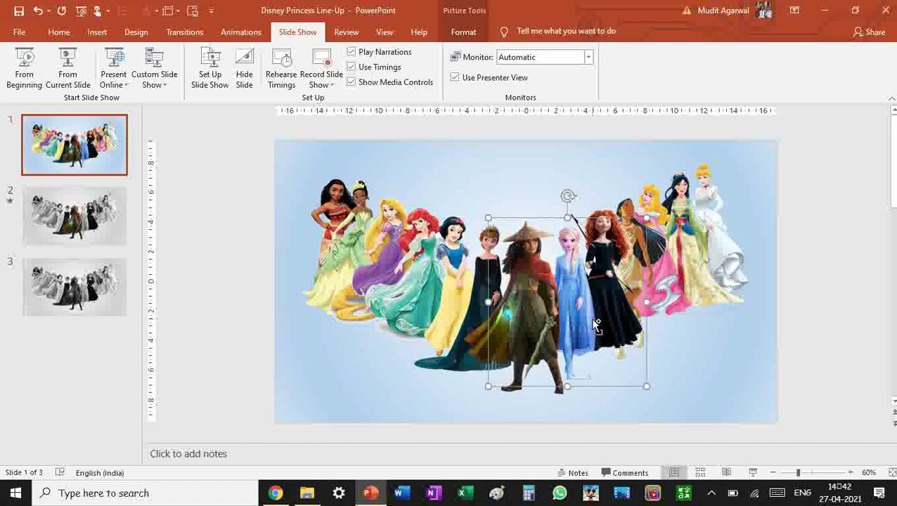
left_click(77, 302)
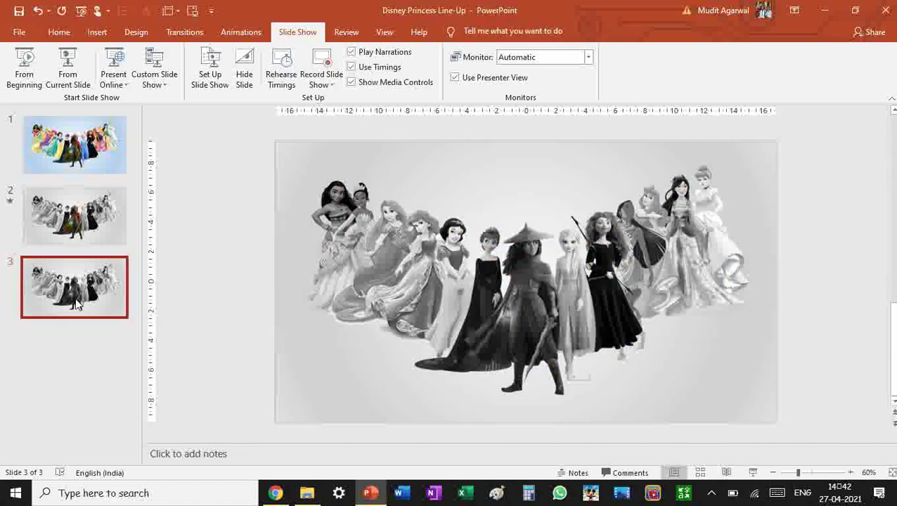
key("ctrl+v")
left_click(220, 247)
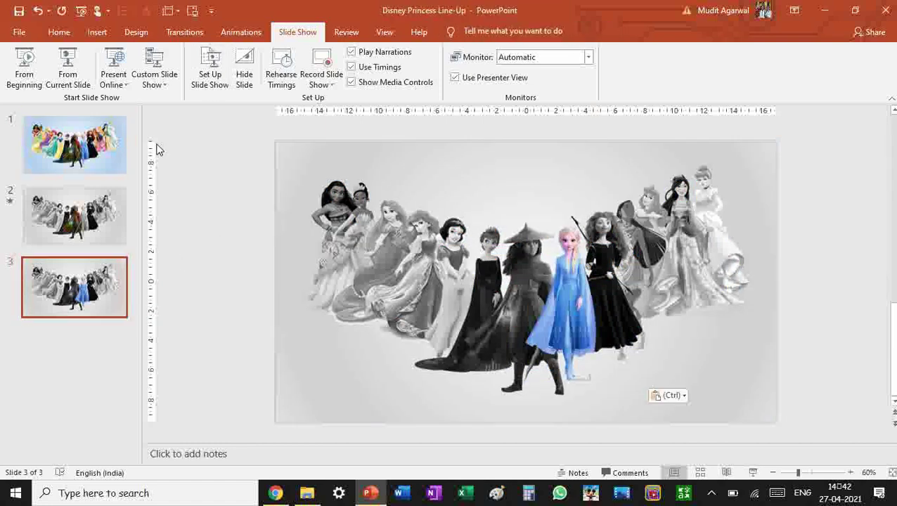
Step: Apply the Fade transition to slide 3
left_click(184, 33)
left_click(128, 65)
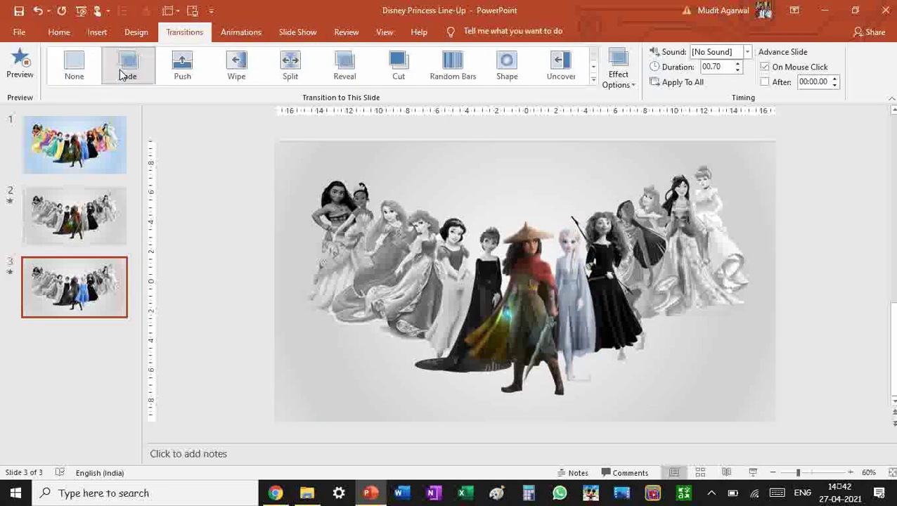
left_click(116, 140)
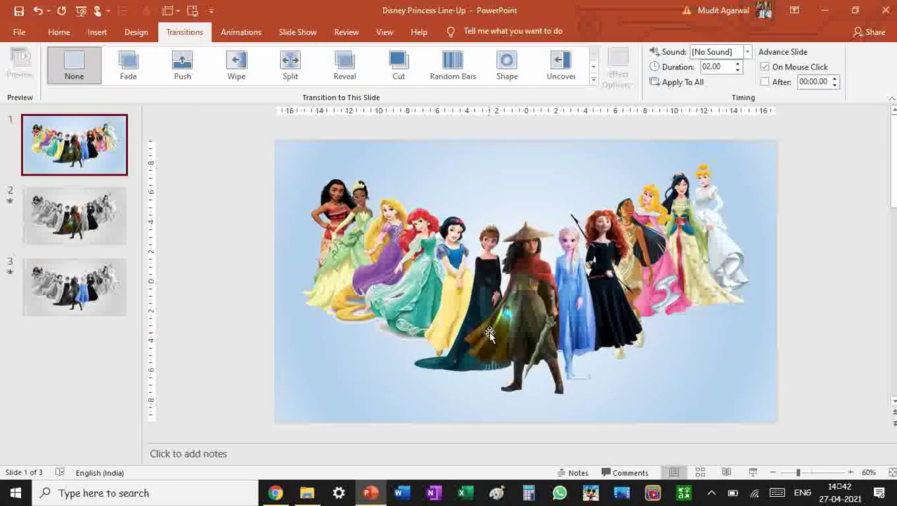
left_click(100, 303)
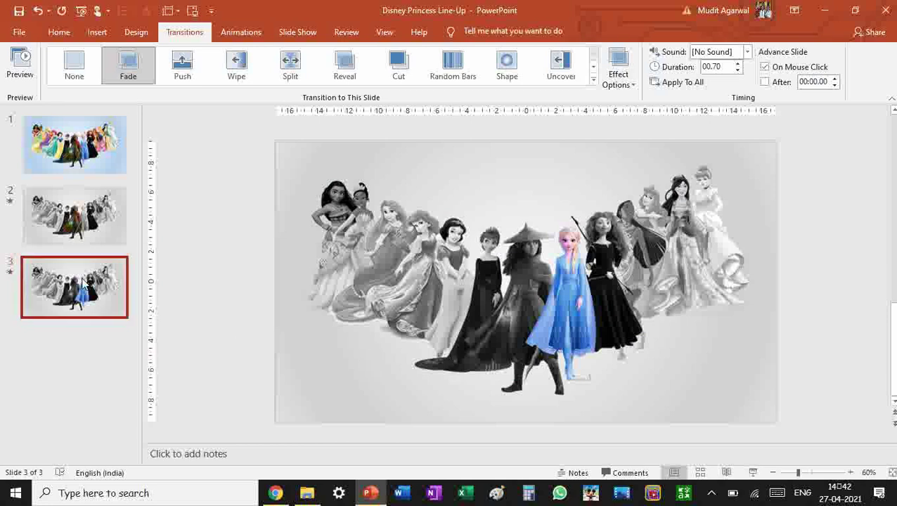
Step: Copy the coloured Raya picture from slide 2 and paste it on slide 3 in front of Elsa
left_click(63, 236)
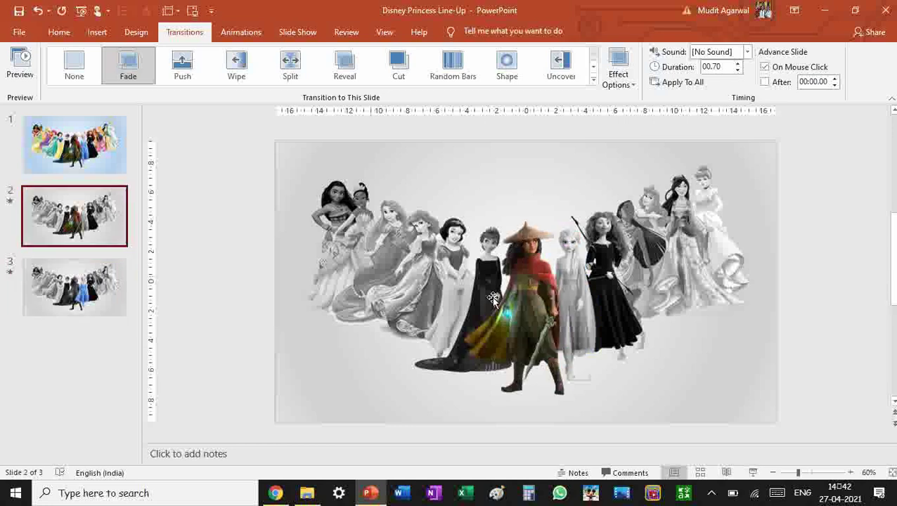
left_click(539, 305)
key("ctrl+c")
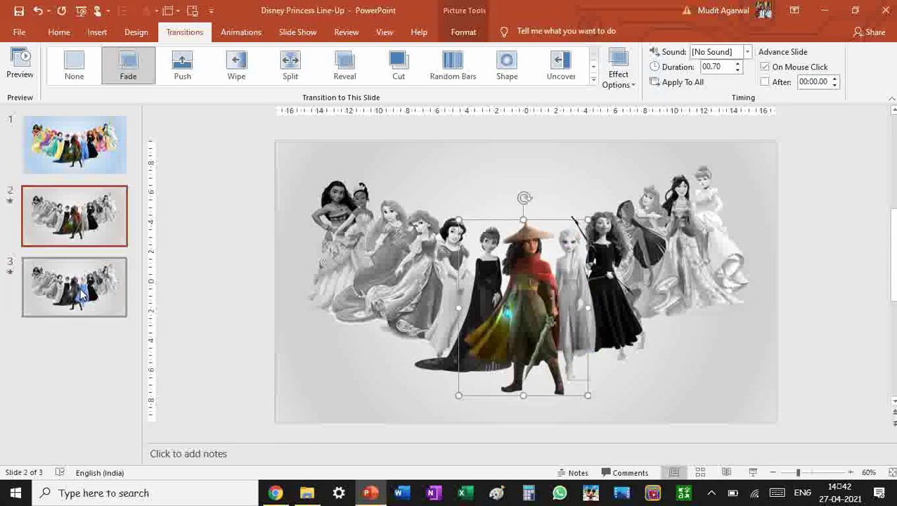
left_click(78, 296)
key("ctrl+v")
left_click(812, 266)
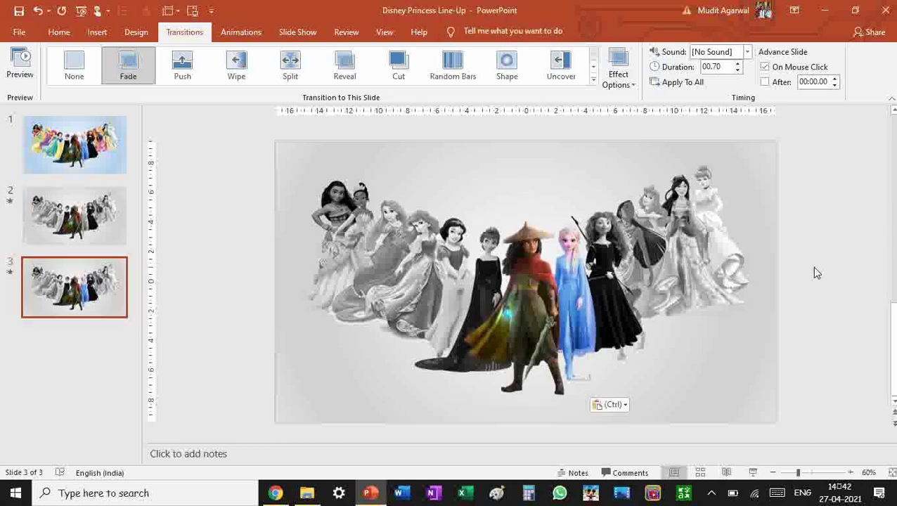
Step: Duplicate slide 3 and paste the Anna picture from slide 1 in colour onto the new slide 4
left_click(116, 280)
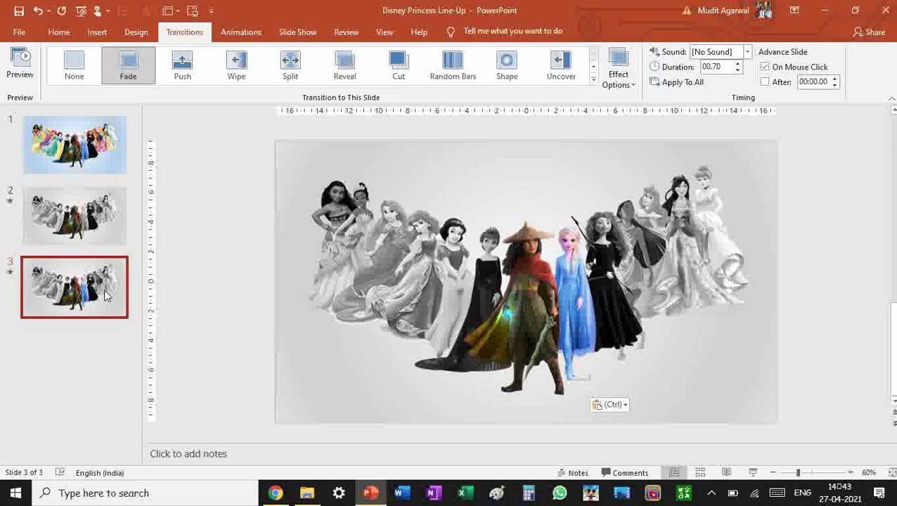
key("ctrl+d")
key("Home")
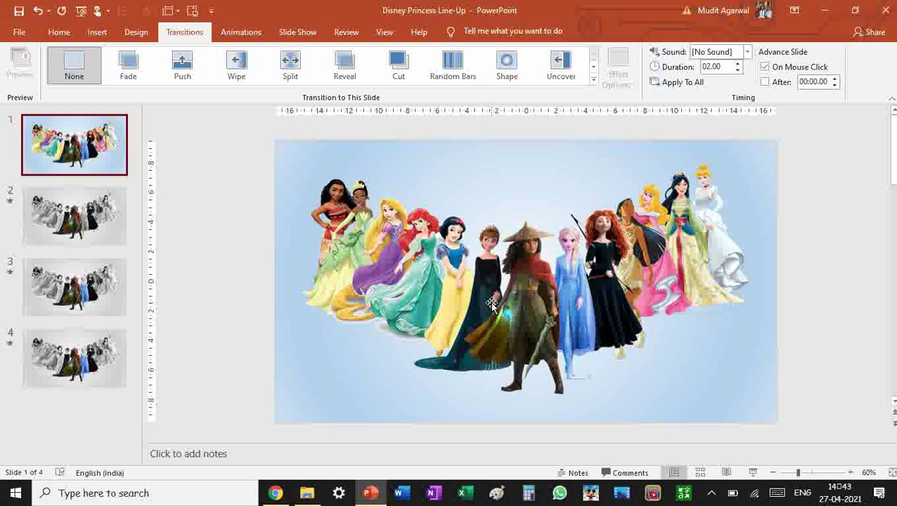
left_click(491, 304)
left_click(434, 359)
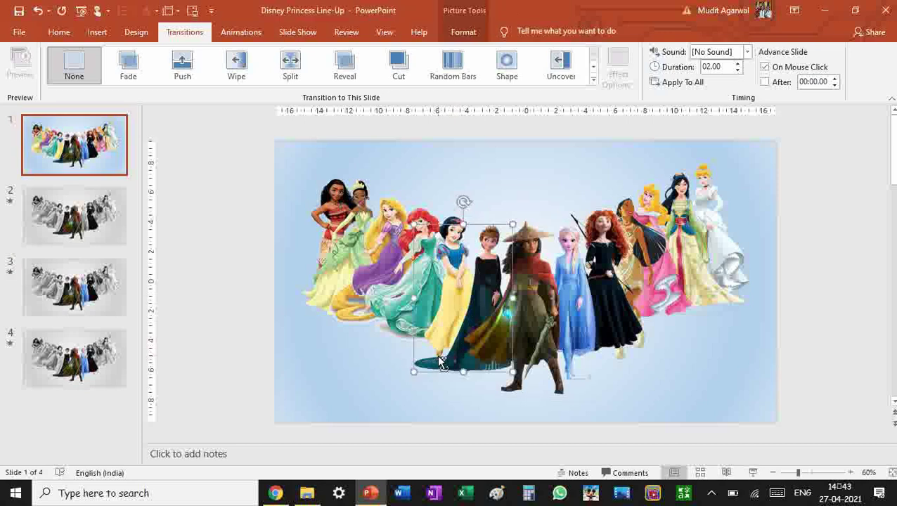
left_click(73, 359)
key("ctrl+v")
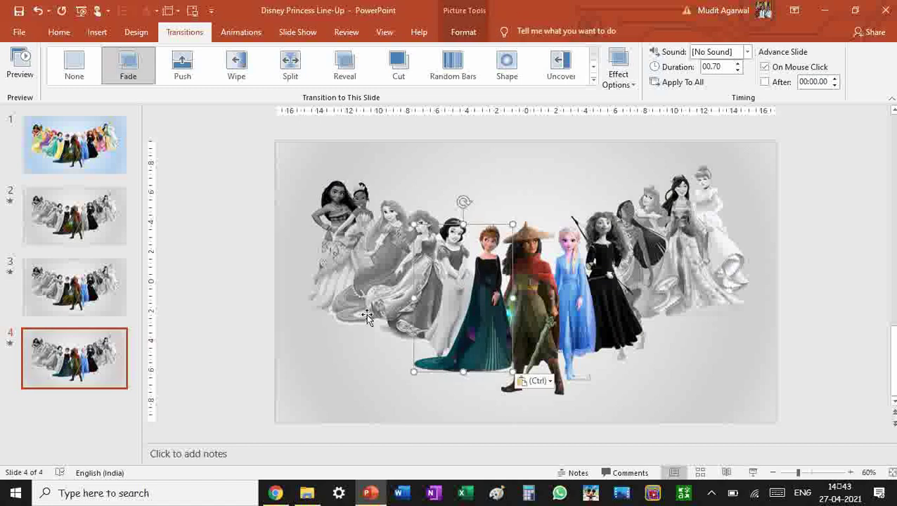
Step: Send the Anna picture backward behind Raya on slide 4 and review slides 2 to 4
left_click(466, 31)
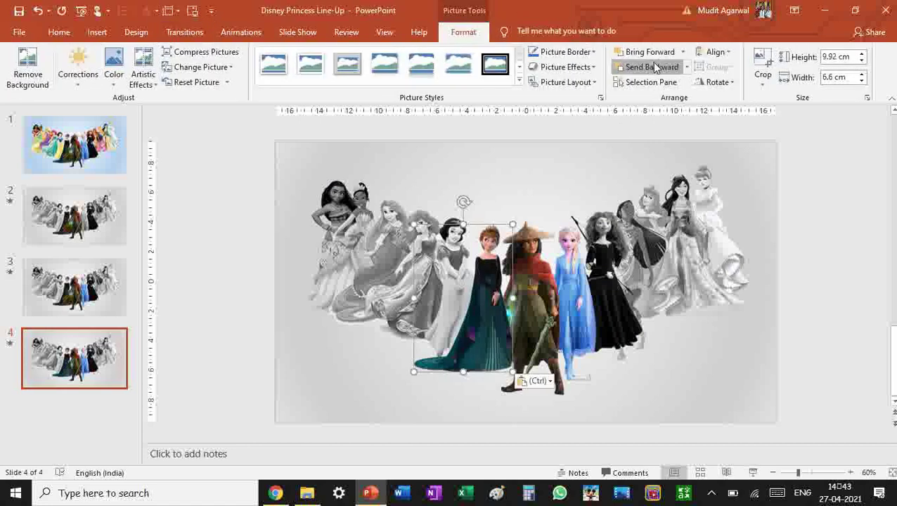
left_click(655, 65)
left_click(119, 271)
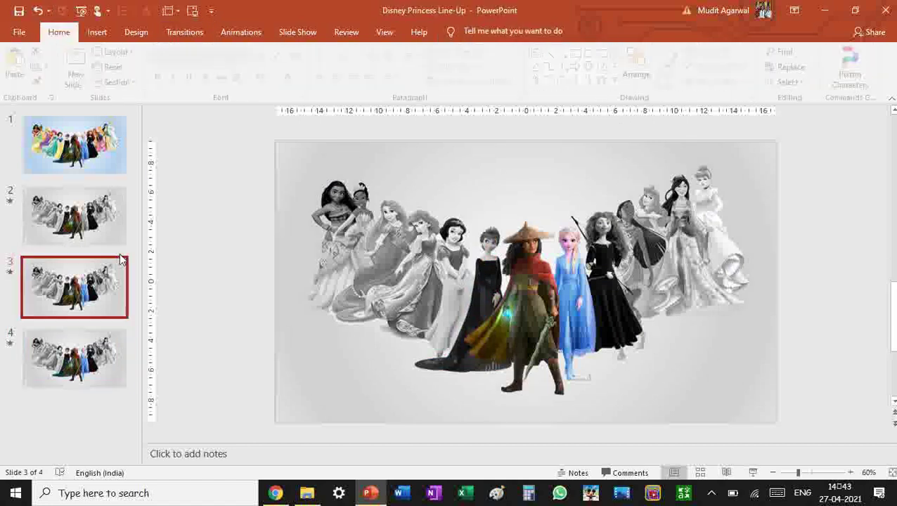
left_click(183, 32)
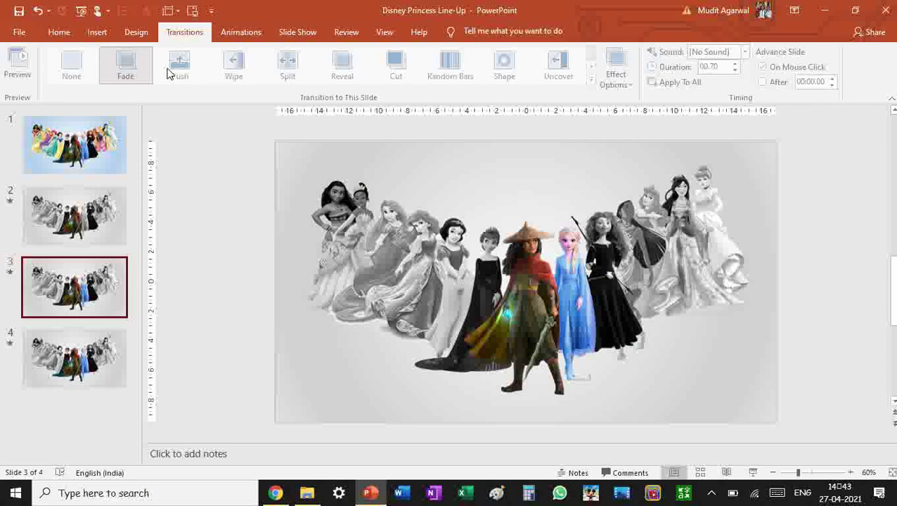
left_click(60, 234)
left_click(88, 299)
left_click(107, 343)
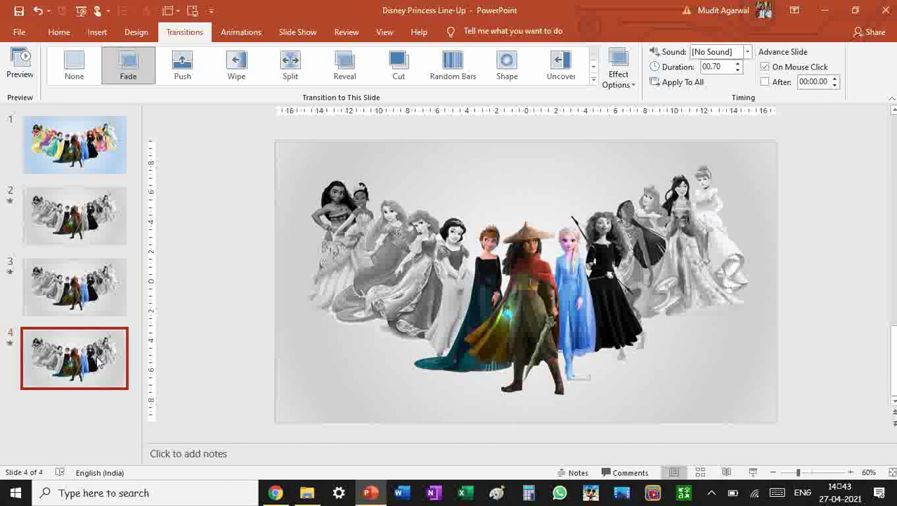
Step: Duplicate slide 4 and paste the Snow White picture from slide 1 in colour onto the new slide 5
key("ctrl+d")
key("Home")
left_click(450, 249)
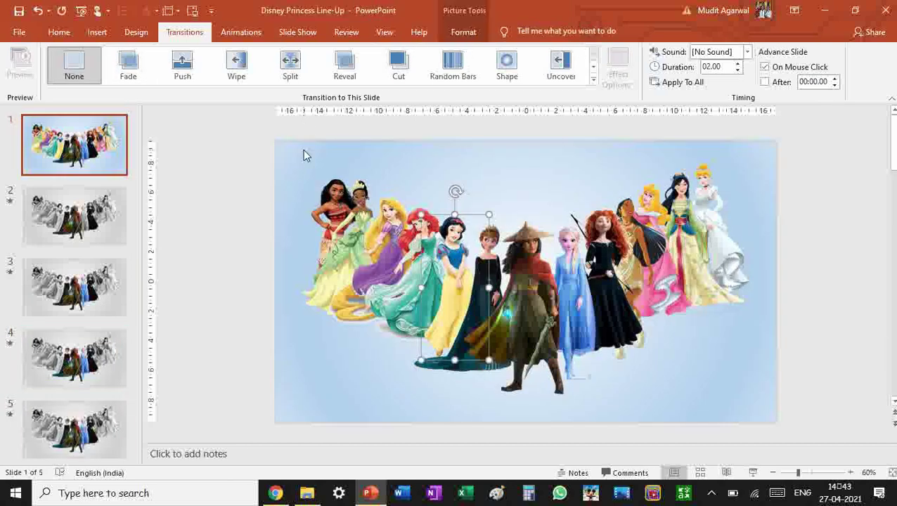
left_click(73, 412)
key("ctrl+v")
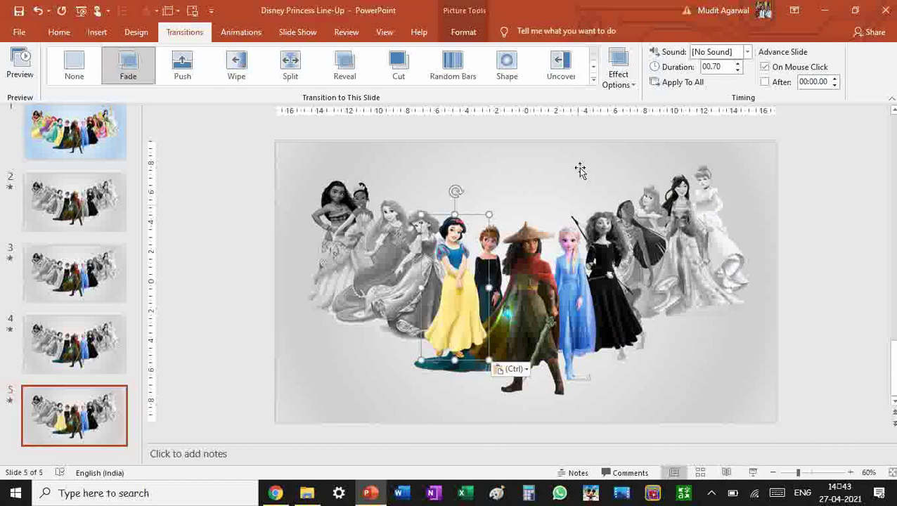
Step: Send the Snow White picture backward behind Anna on slide 5
left_click(475, 34)
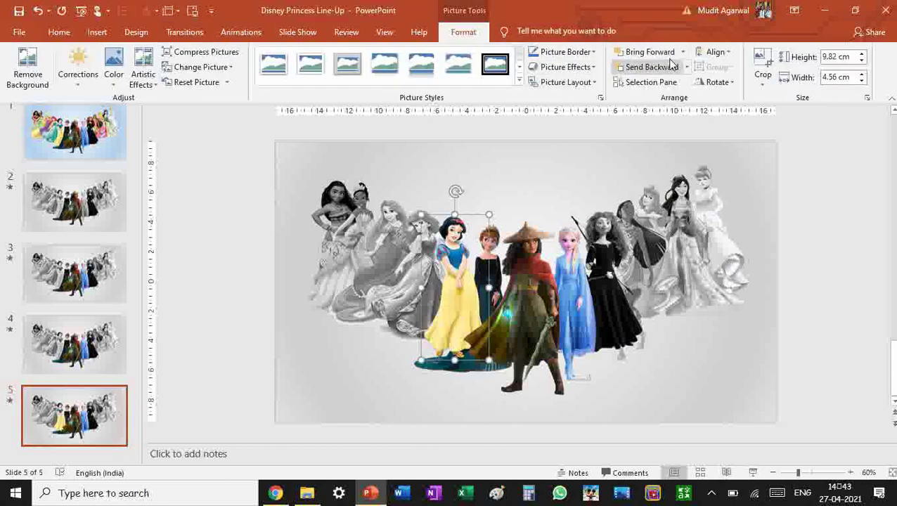
left_click(565, 67)
left_click(658, 74)
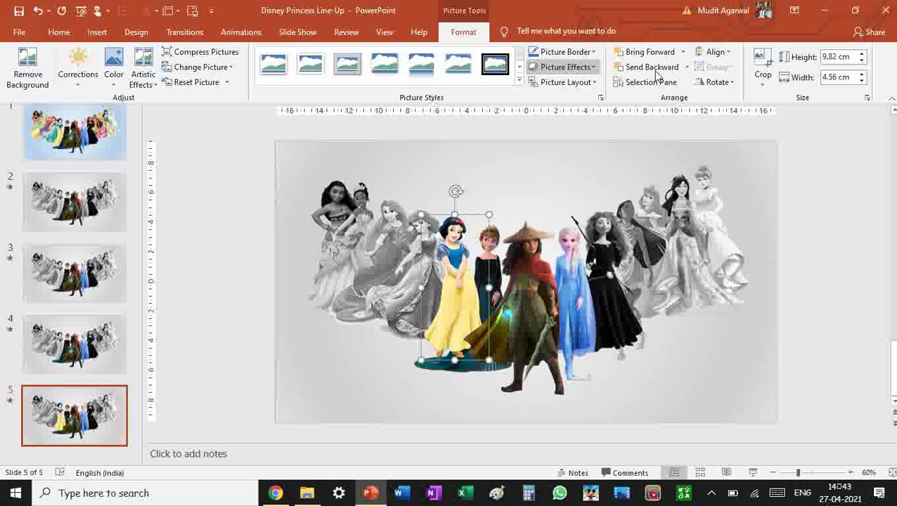
left_click(350, 150)
Step: Copy the Merida picture from slide 1, then duplicate slide 5 and paste her in colour onto the new slide 6
left_click(73, 133)
left_click(605, 216)
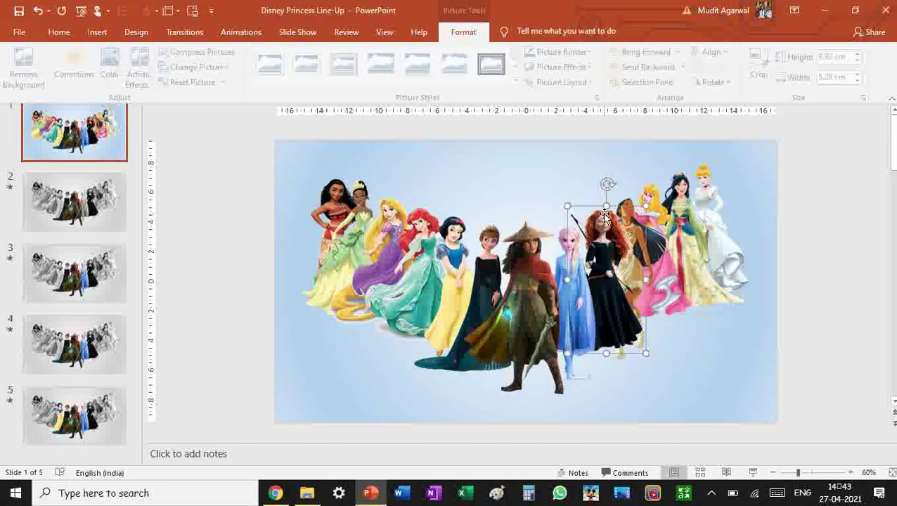
left_click(74, 418)
key("ctrl+d")
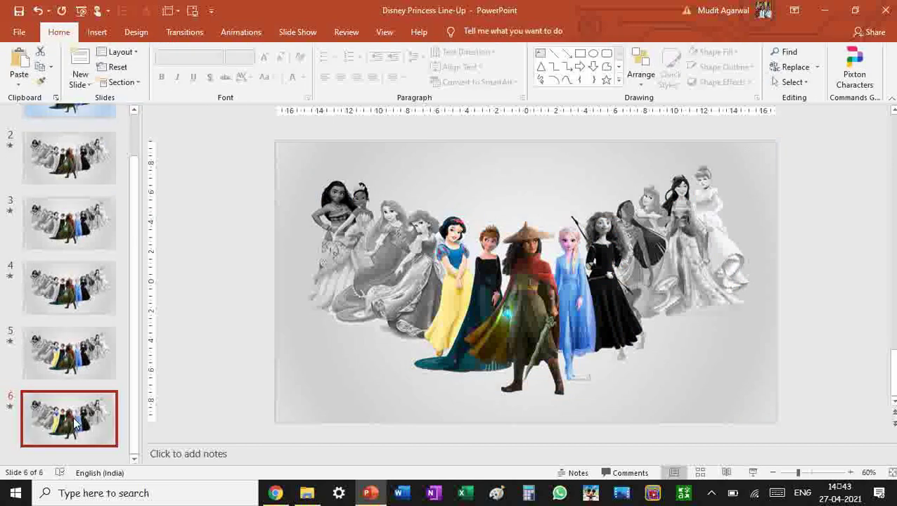
key("ctrl+v")
Step: Send the coloured Merida picture backward on slide 6 so it sits behind Elsa
left_click(464, 32)
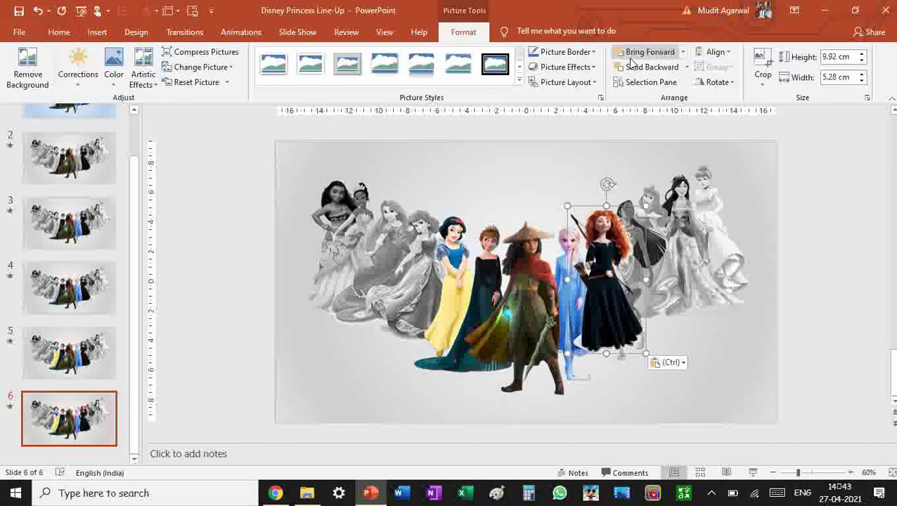
left_click(645, 67)
left_click(646, 66)
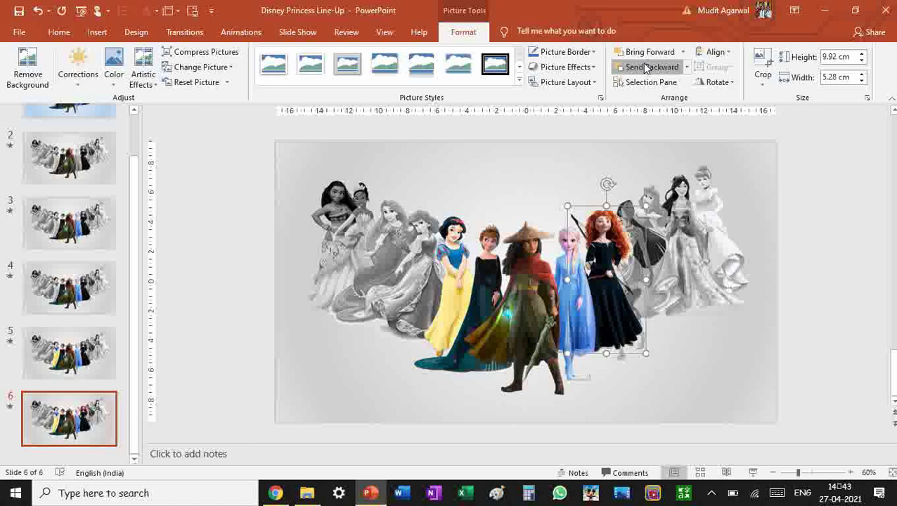
left_click(646, 66)
left_click(647, 52)
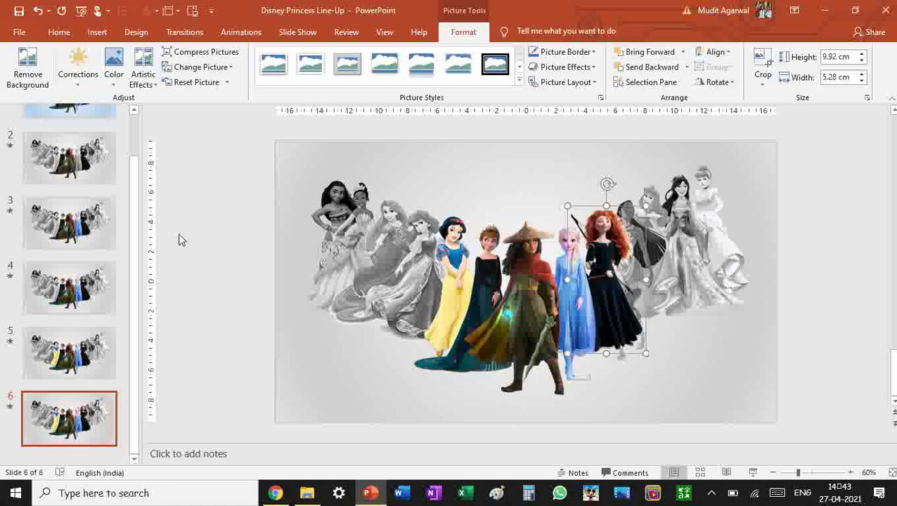
left_click(214, 240)
Step: Compare the full-colour line-up on slide 1 with the greyscale version on slide 2
scroll(83, 211, "up", 2)
left_click(83, 158)
left_click(297, 32)
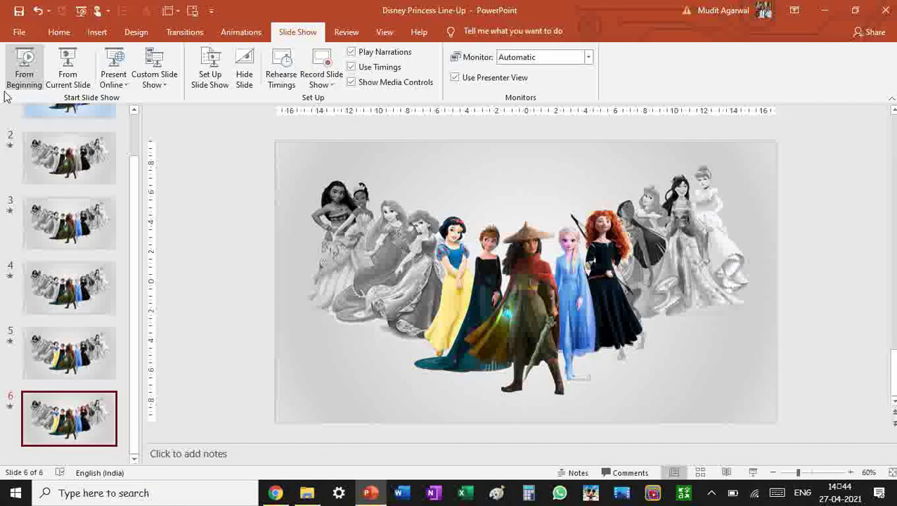
scroll(42, 239, "up", 2)
left_click(88, 157)
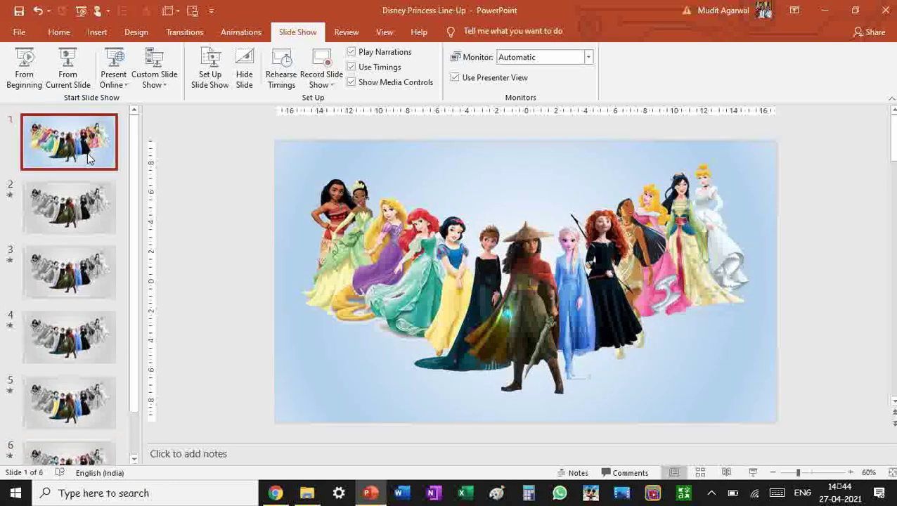
left_click(95, 214)
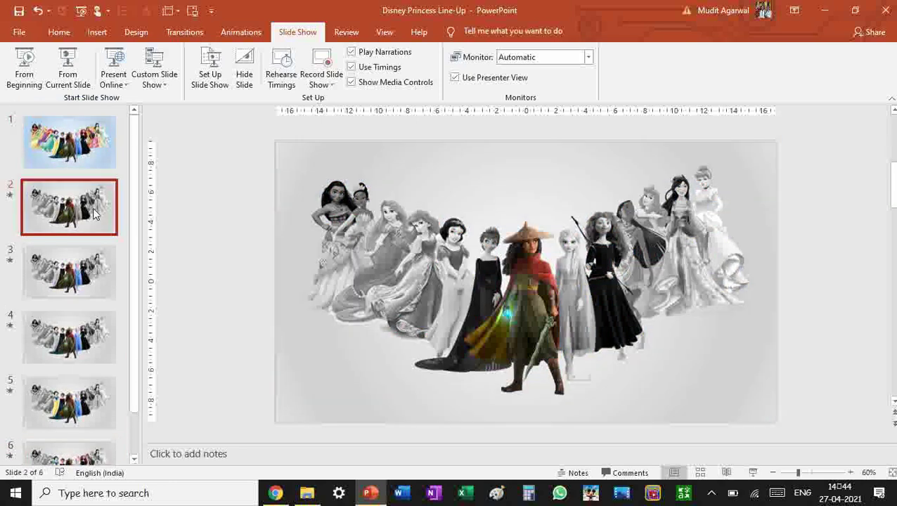
left_click(75, 159)
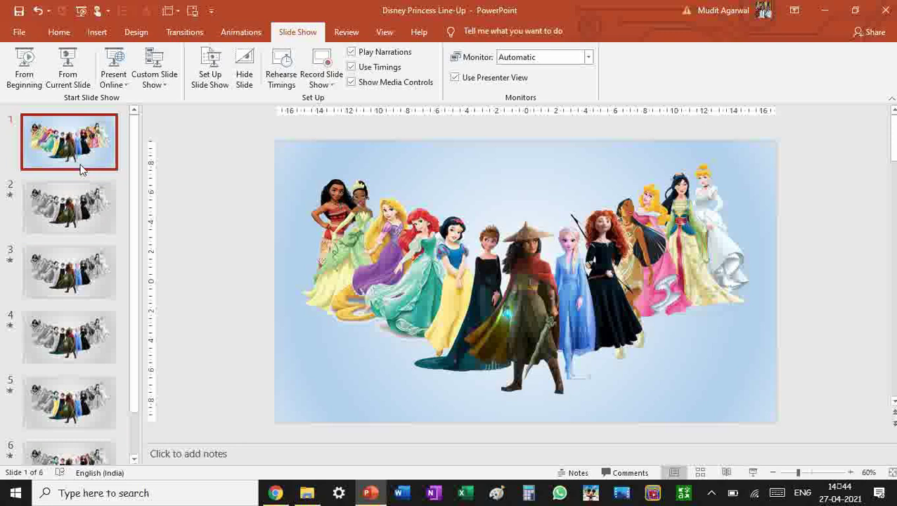
key("Down")
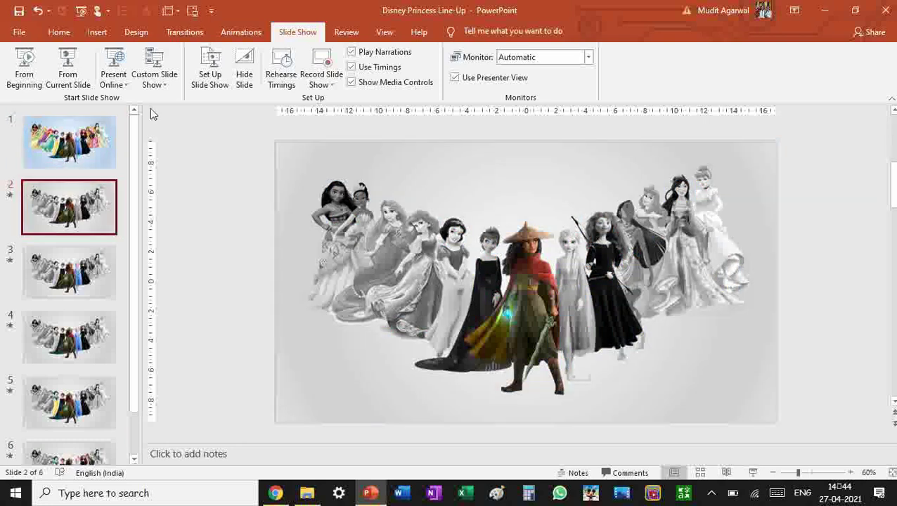
Step: Check the transition type and timing settings applied to slide 2
left_click(196, 30)
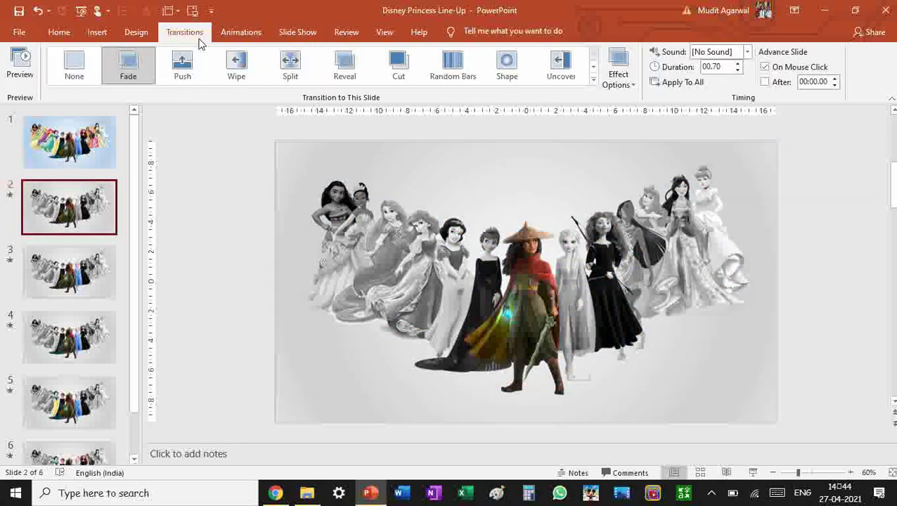
left_click(603, 232)
left_click(256, 221)
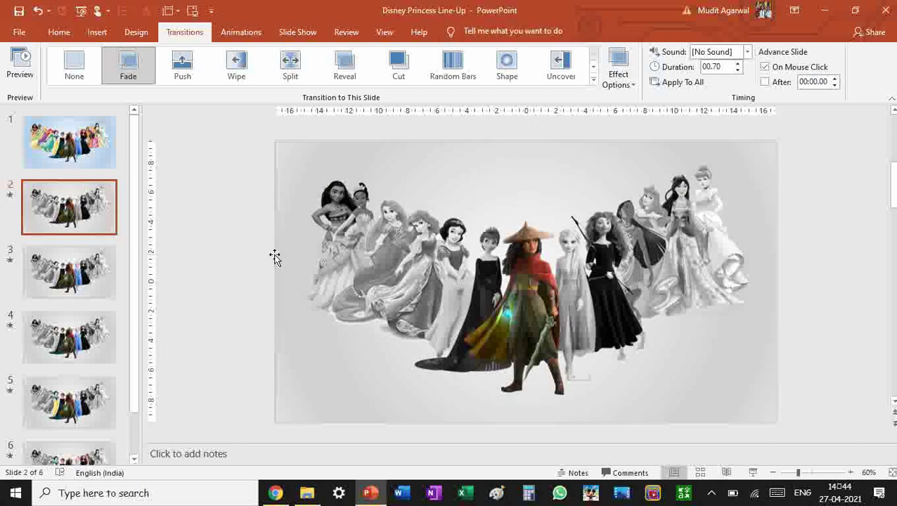